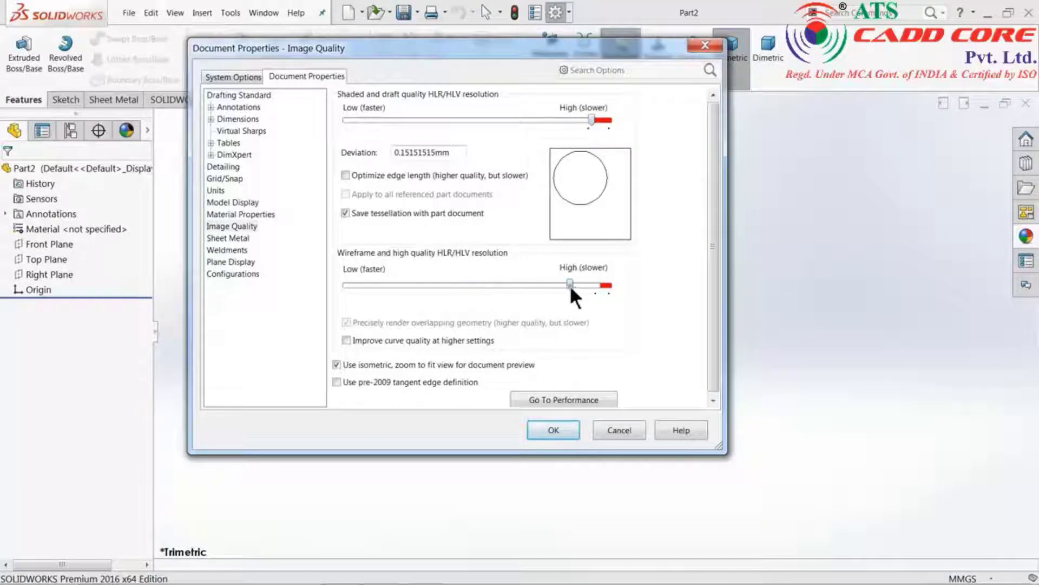
Raise the wireframe image quality to the edge of the red zone and apply a plain white viewport background.
{"action": "left_click_drag", "start_coordinate": [569, 285], "coordinate": [601, 285]}
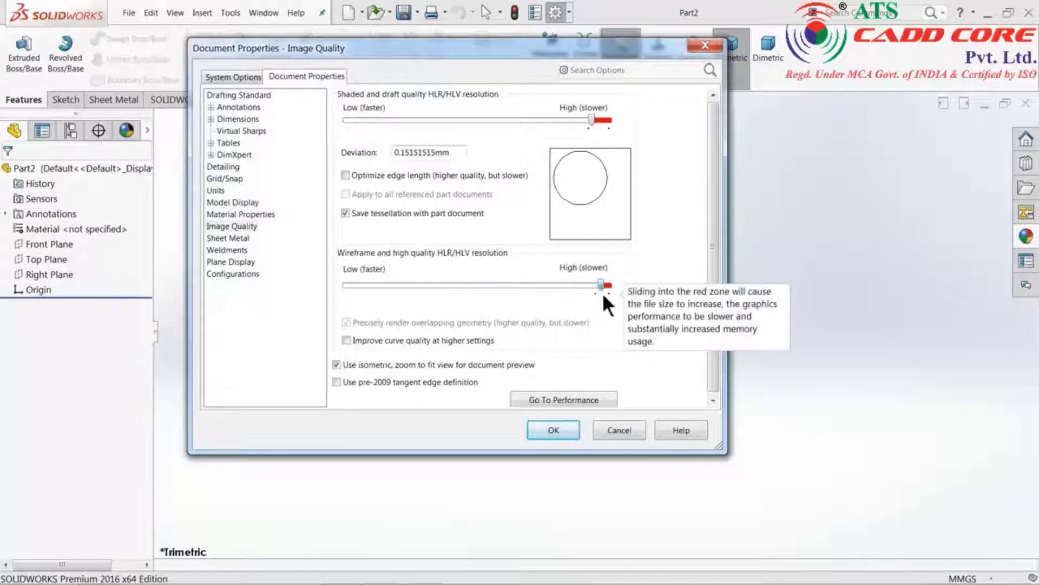
{"action": "left_click", "coordinate": [548, 428]}
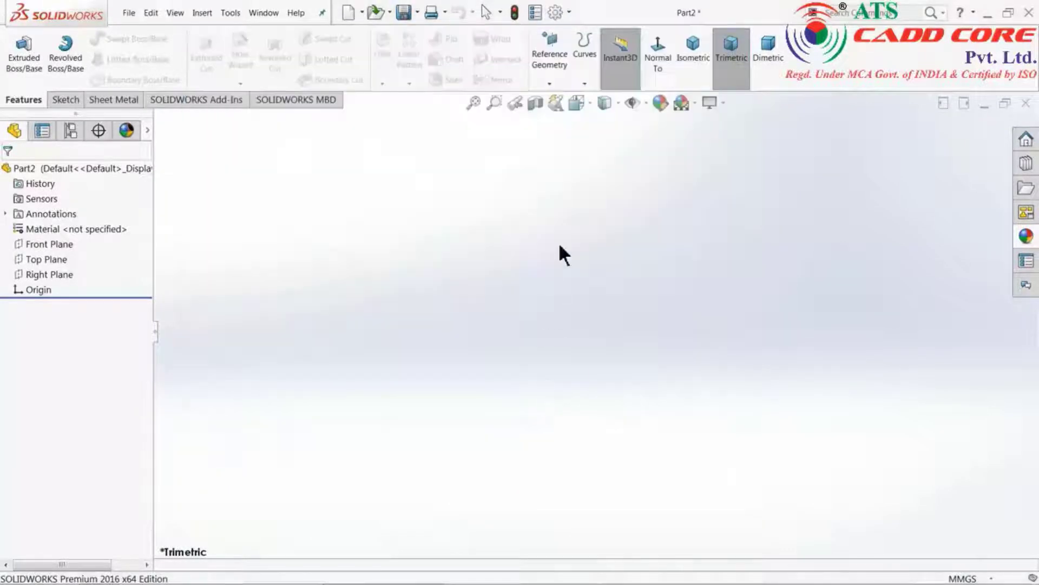
{"action": "left_click", "coordinate": [693, 104]}
{"action": "left_click", "coordinate": [697, 32]}
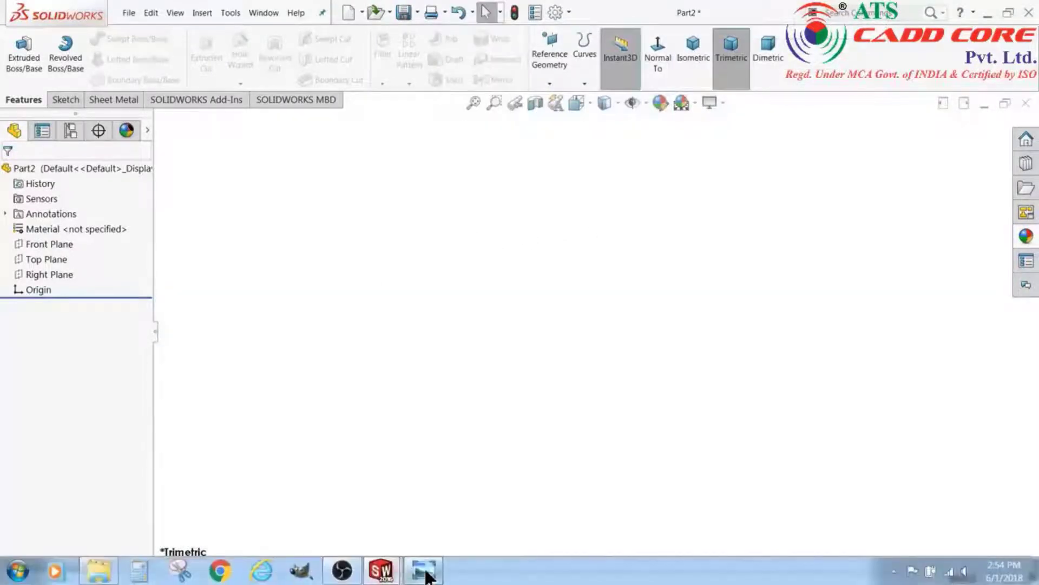
Consult the reference drawing and sketch a center rectangle about 250 by 108 mm on the Top Plane, centred on the origin.
{"action": "left_click", "coordinate": [425, 569]}
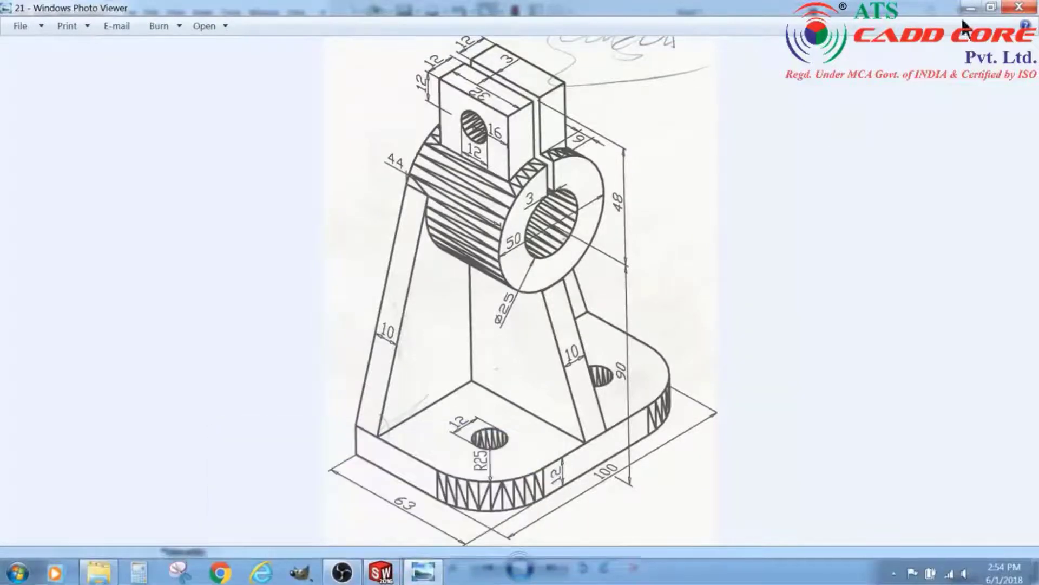
{"action": "left_click", "coordinate": [971, 7]}
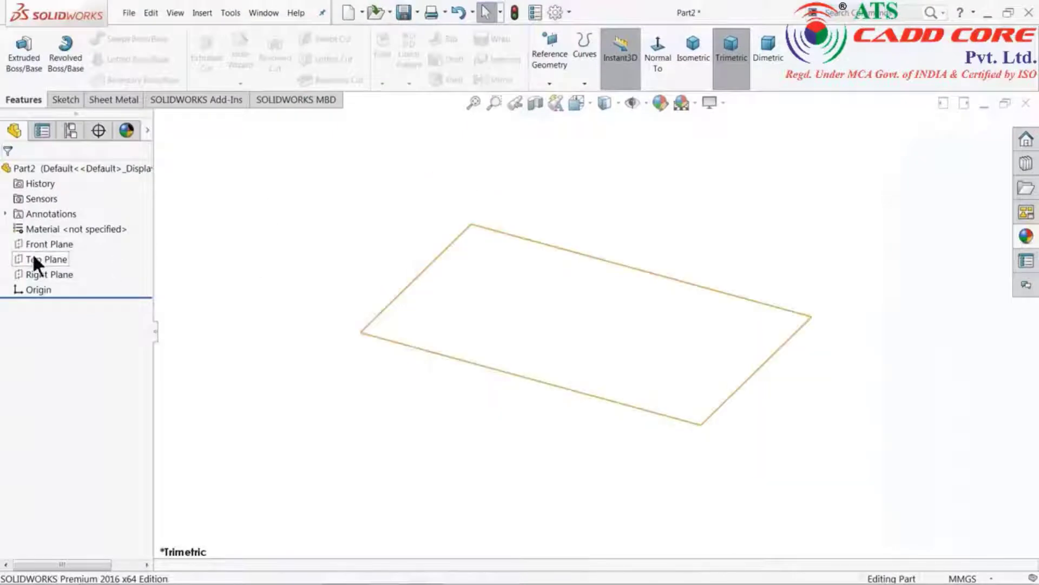
{"action": "left_click", "coordinate": [31, 254]}
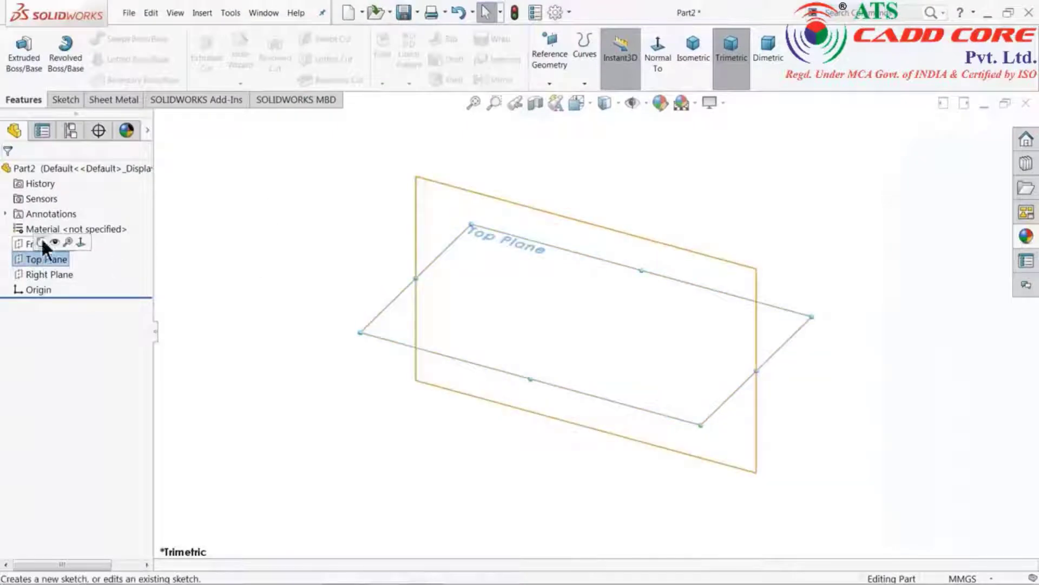
{"action": "left_click", "coordinate": [44, 241]}
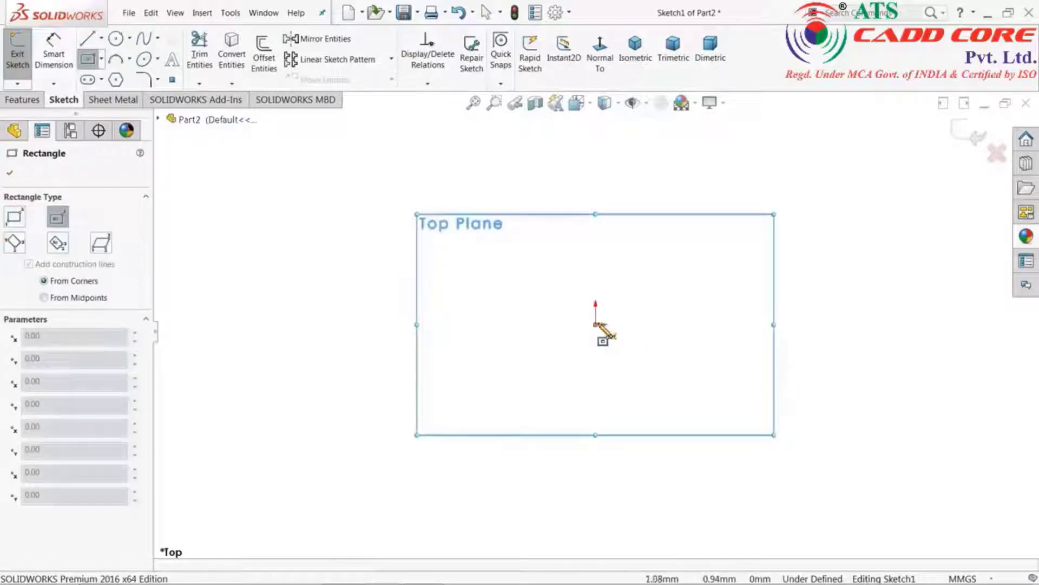
{"action": "left_click", "coordinate": [596, 325]}
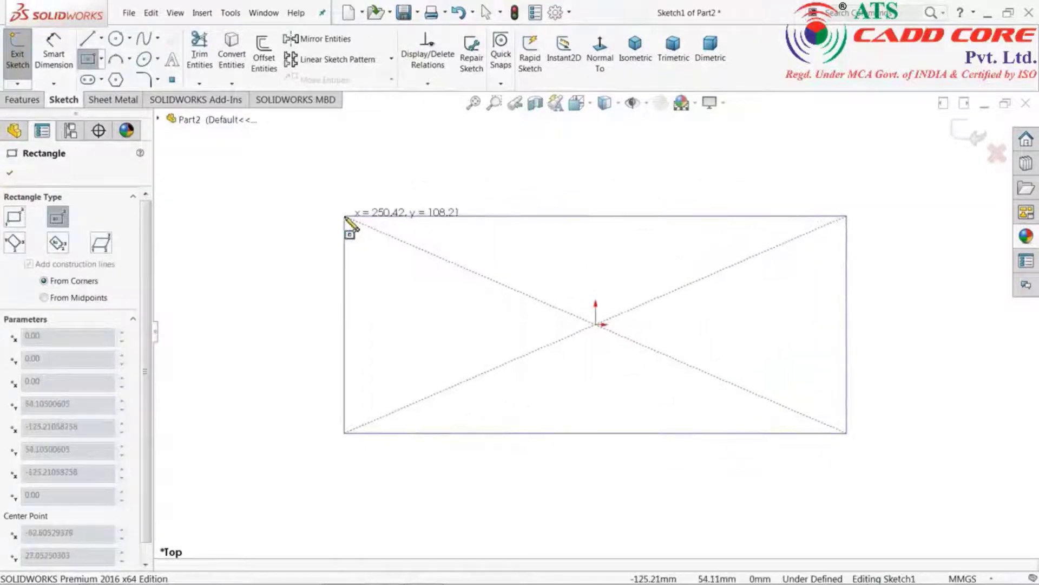
{"action": "left_click", "coordinate": [345, 216]}
{"action": "right_click", "coordinate": [360, 179]}
{"action": "left_click", "coordinate": [382, 176]}
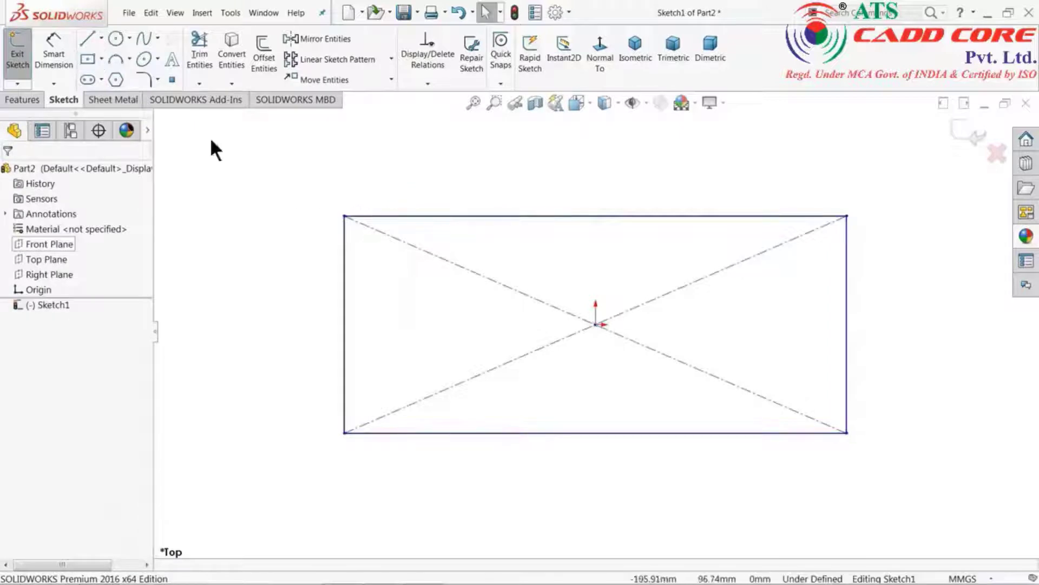
Dimension the rectangle 100 mm wide and 63 mm high, and exit the sketch.
{"action": "left_click", "coordinate": [51, 54]}
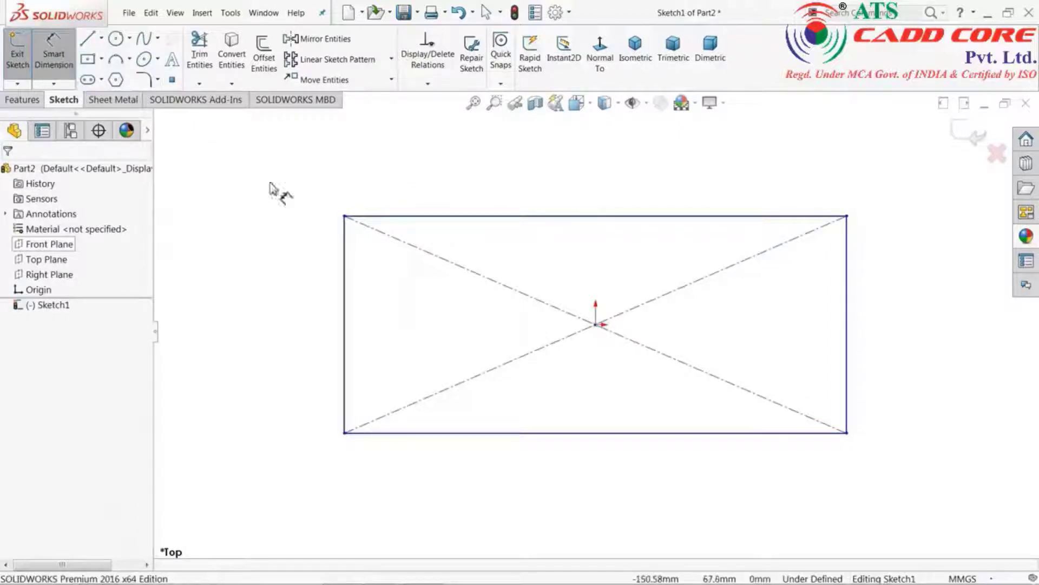
{"action": "left_click", "coordinate": [492, 214]}
{"action": "left_click", "coordinate": [525, 186]}
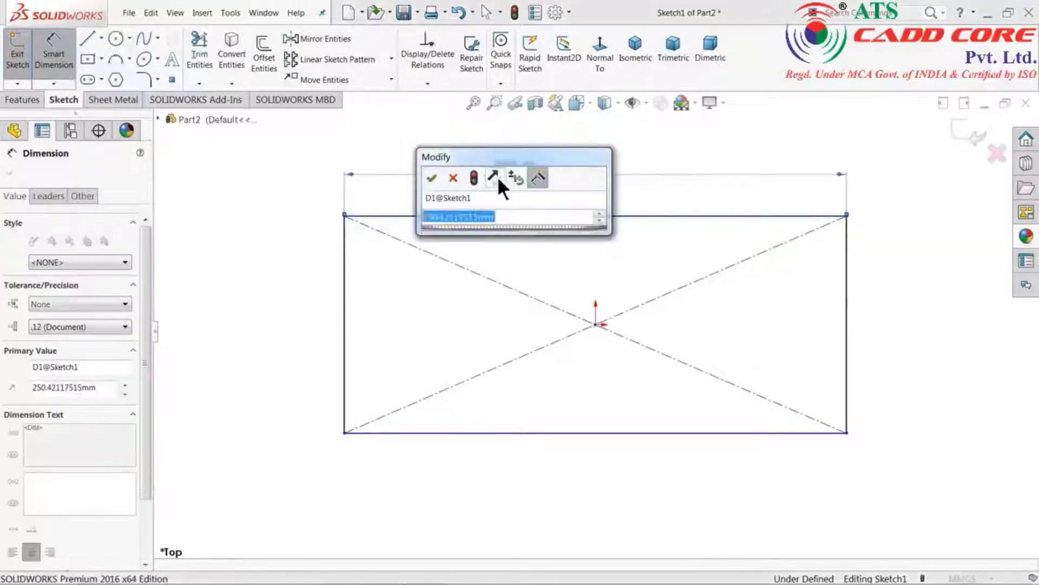
{"action": "type", "text": "100"}
{"action": "left_click", "coordinate": [431, 177]}
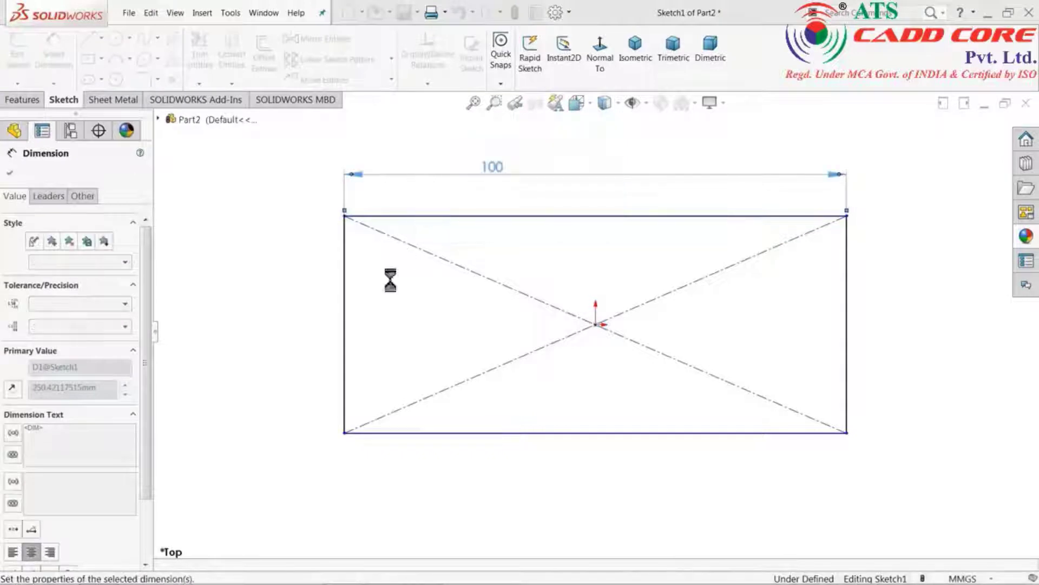
{"action": "left_click", "coordinate": [346, 325]}
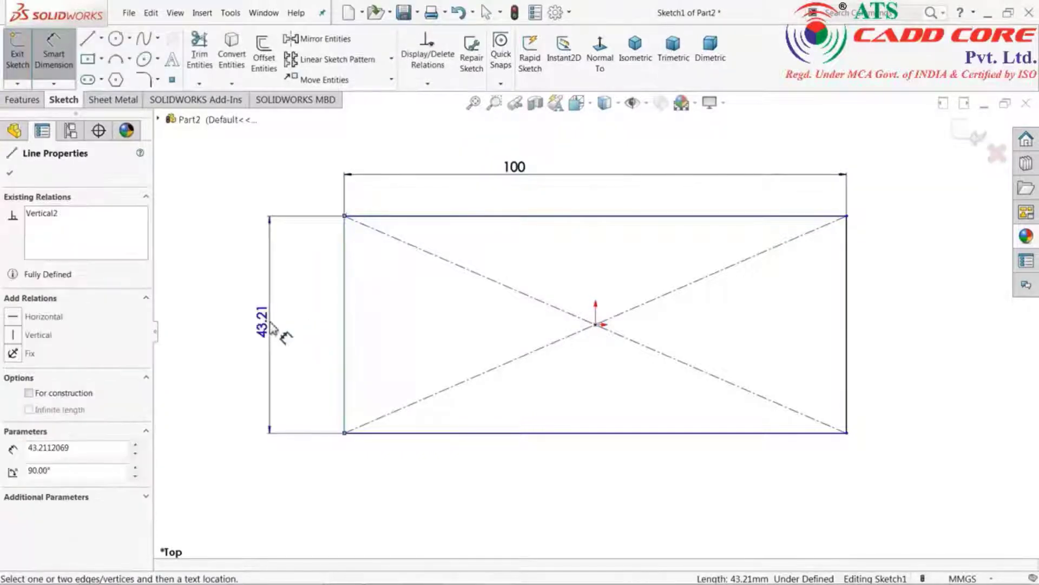
{"action": "left_click", "coordinate": [268, 329]}
{"action": "type", "text": "63"}
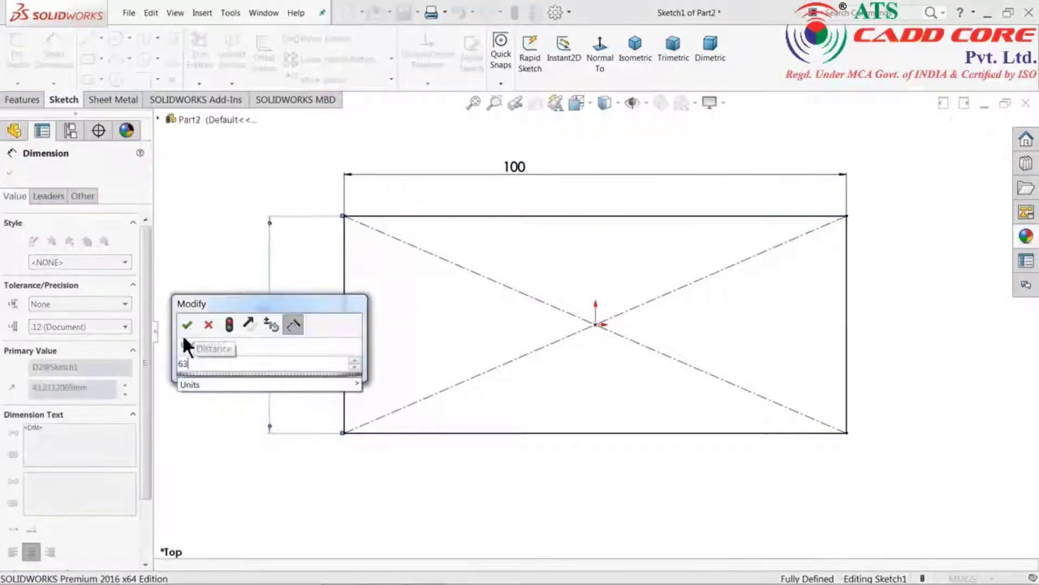
{"action": "left_click", "coordinate": [187, 324]}
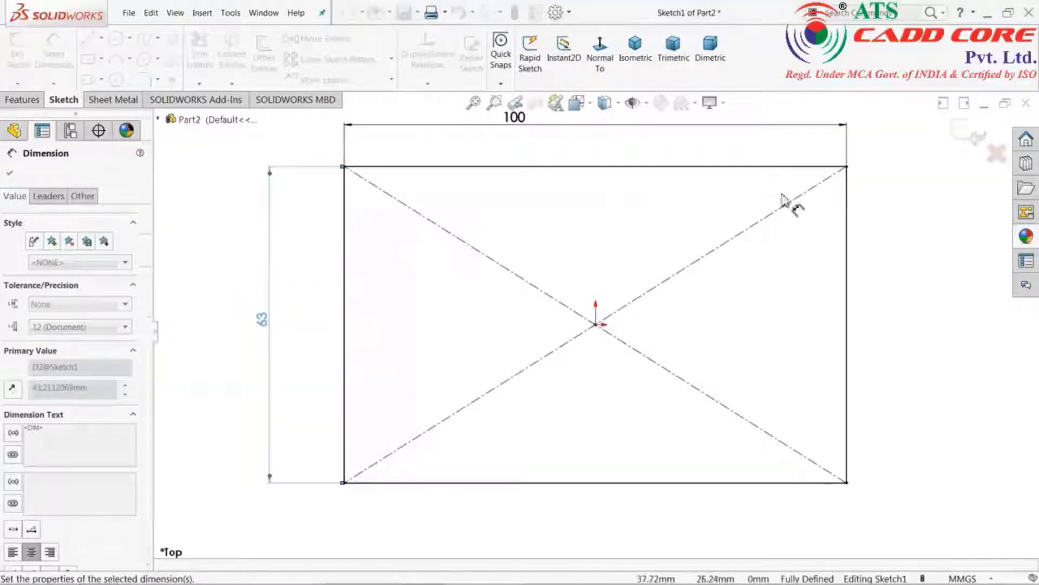
{"action": "key", "text": "Escape"}
{"action": "left_click", "coordinate": [19, 57]}
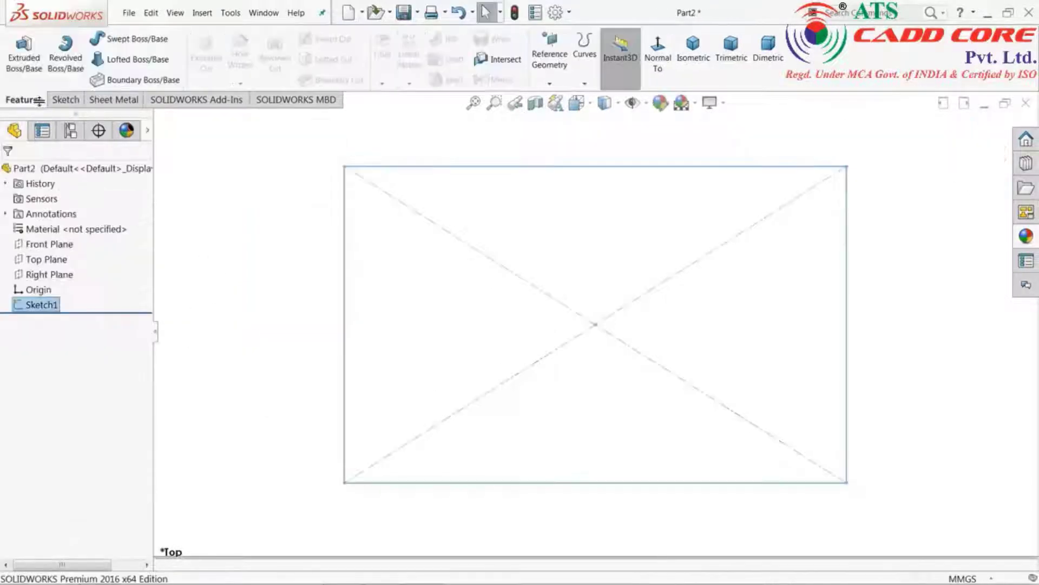
Extrude the rectangle with a Blind depth of 12 mm to form the base plate.
{"action": "left_click", "coordinate": [23, 64]}
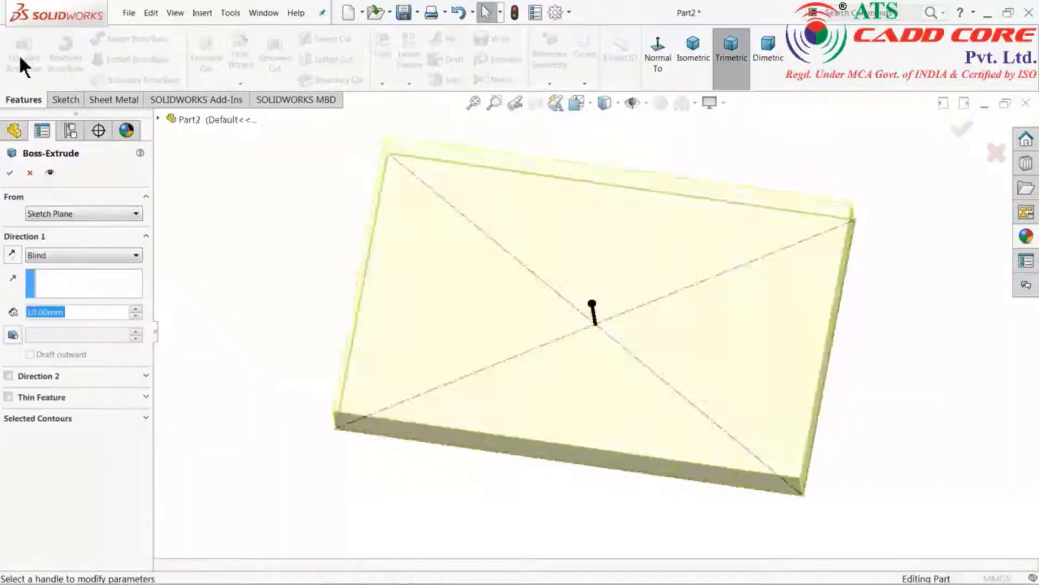
{"action": "type", "text": "12"}
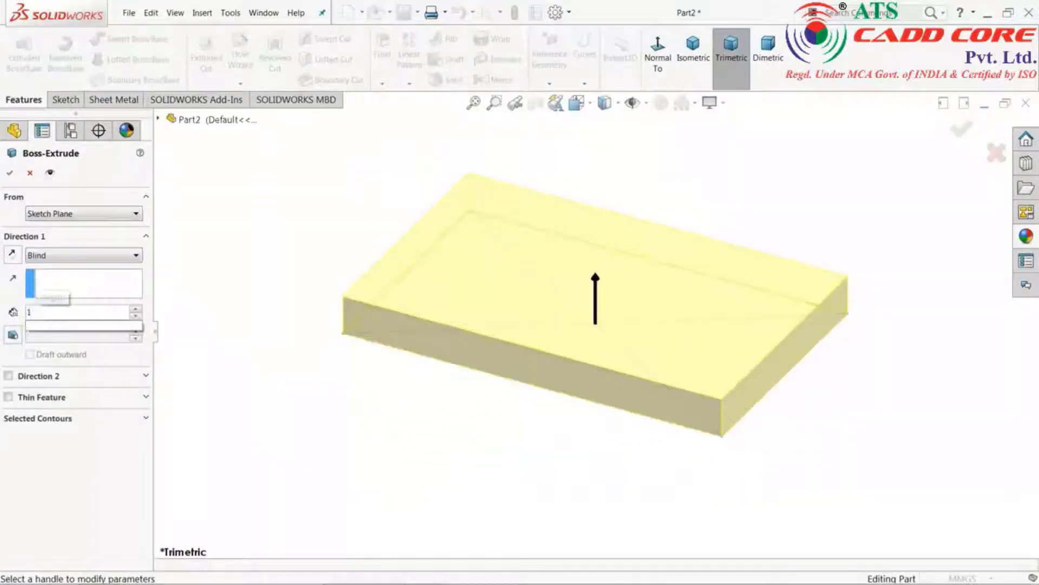
{"action": "key", "text": "Return"}
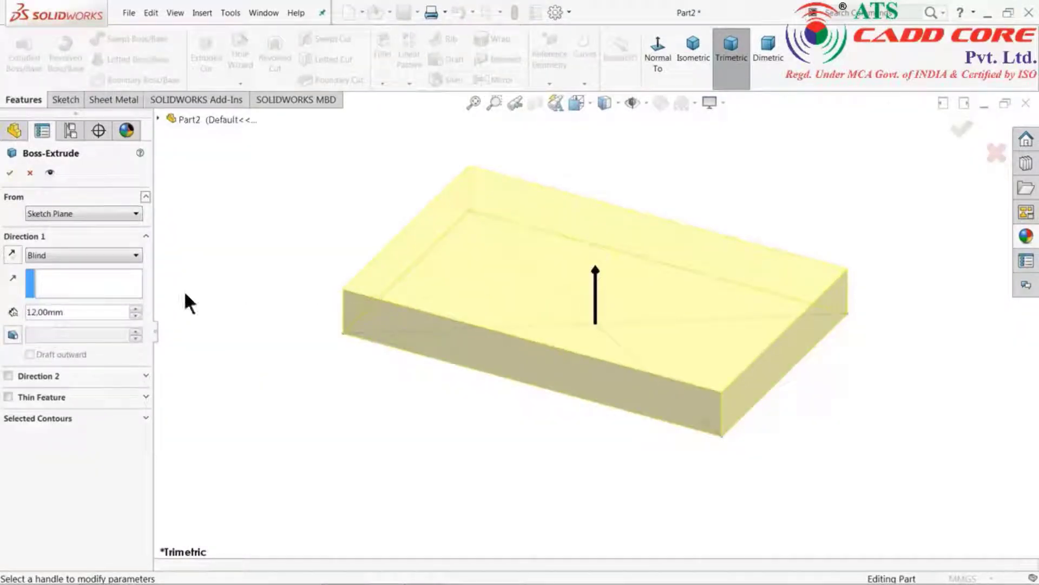
{"action": "left_click", "coordinate": [10, 173]}
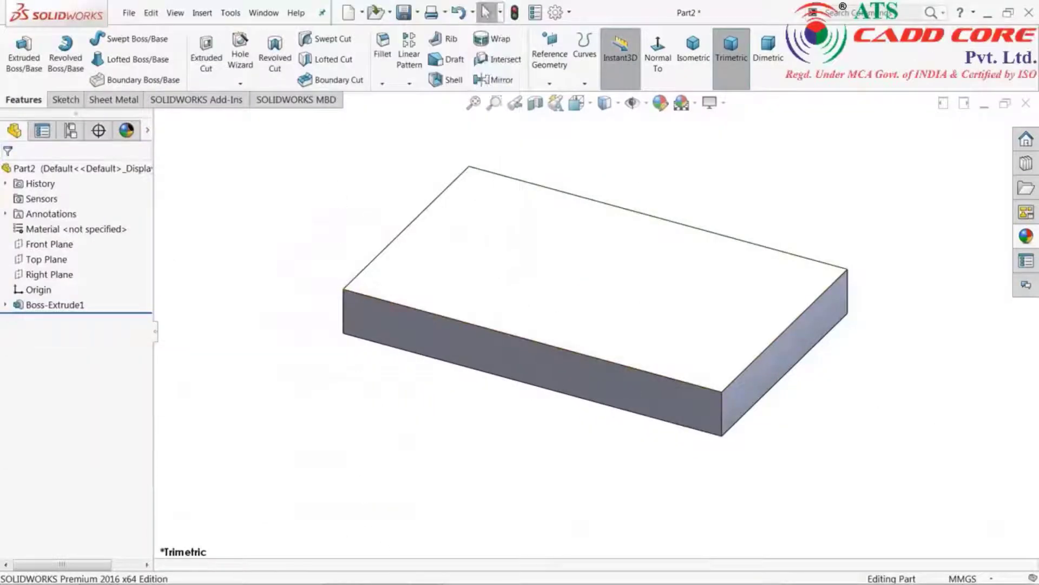
Consult the reference drawing and fillet the base plate's two front vertical edges with a 25 mm radius.
{"action": "left_click", "coordinate": [423, 571]}
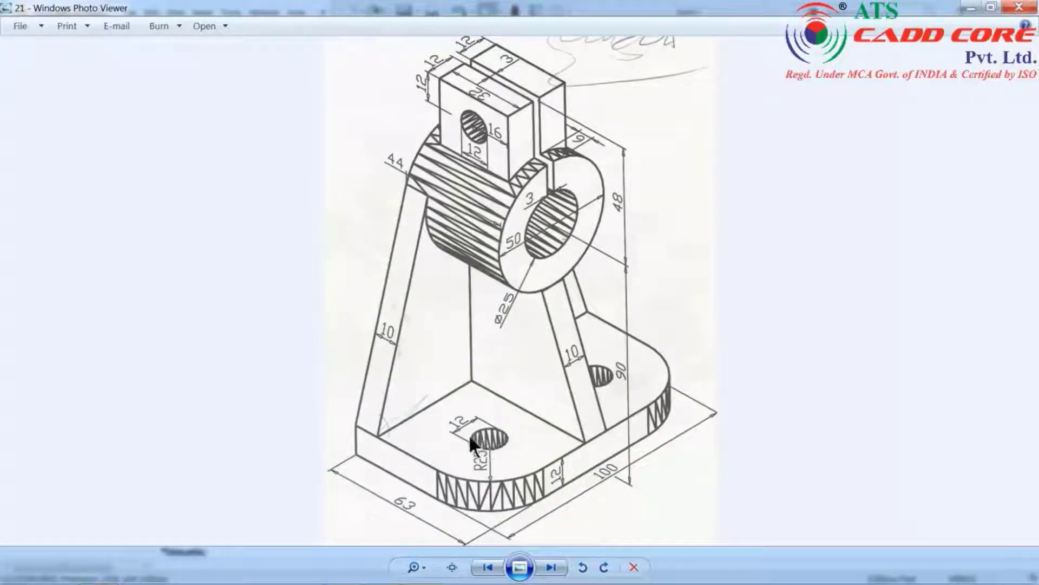
{"action": "left_click", "coordinate": [971, 7]}
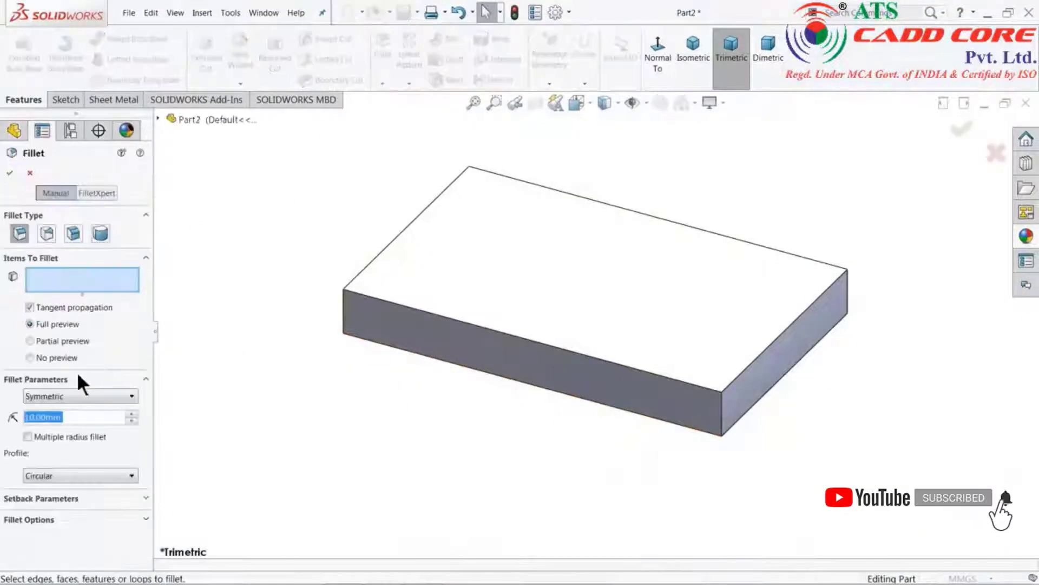
{"action": "type", "text": "25"}
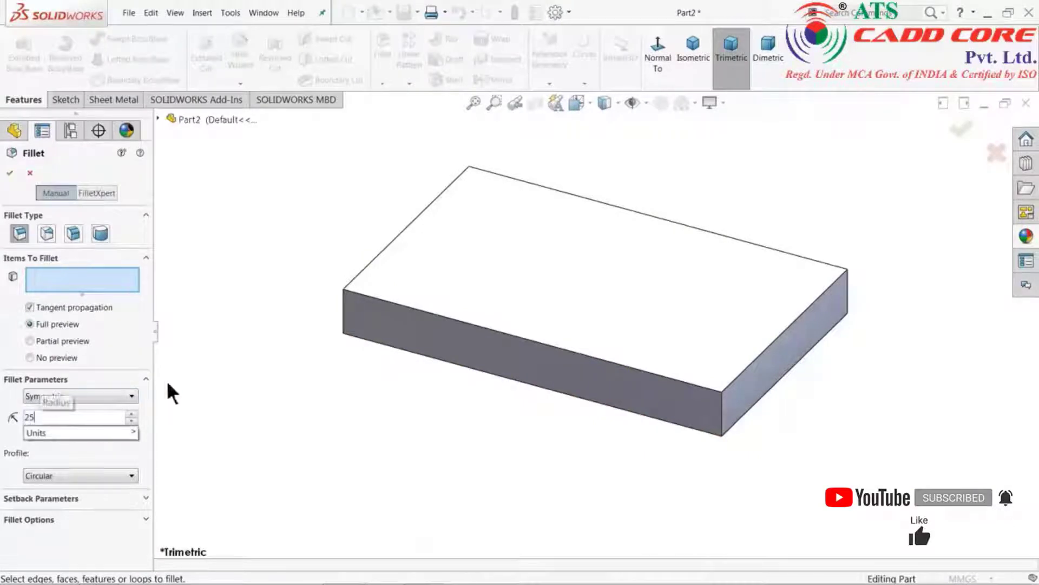
{"action": "key", "text": "Return"}
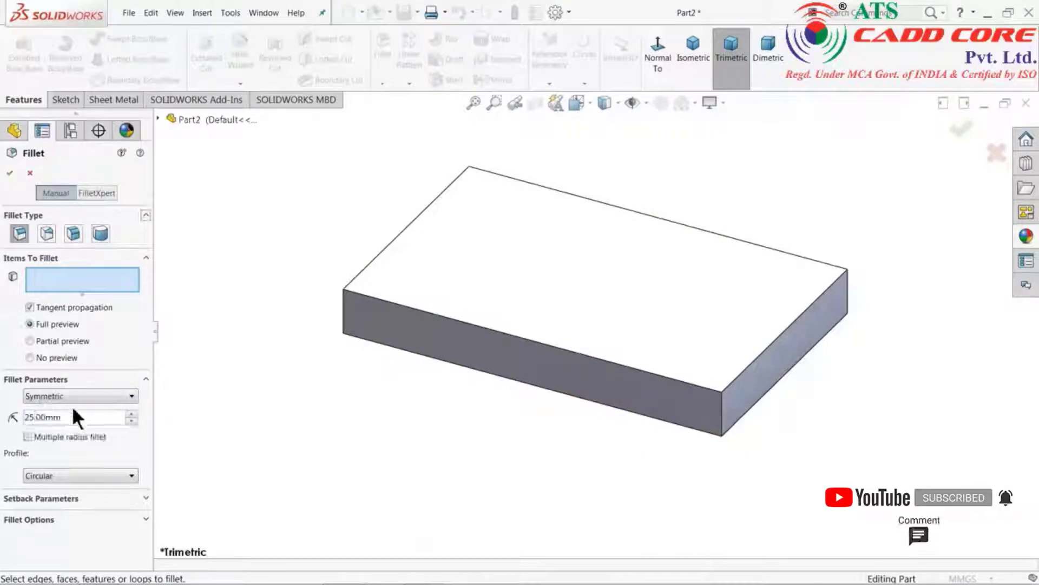
{"action": "left_click", "coordinate": [343, 314]}
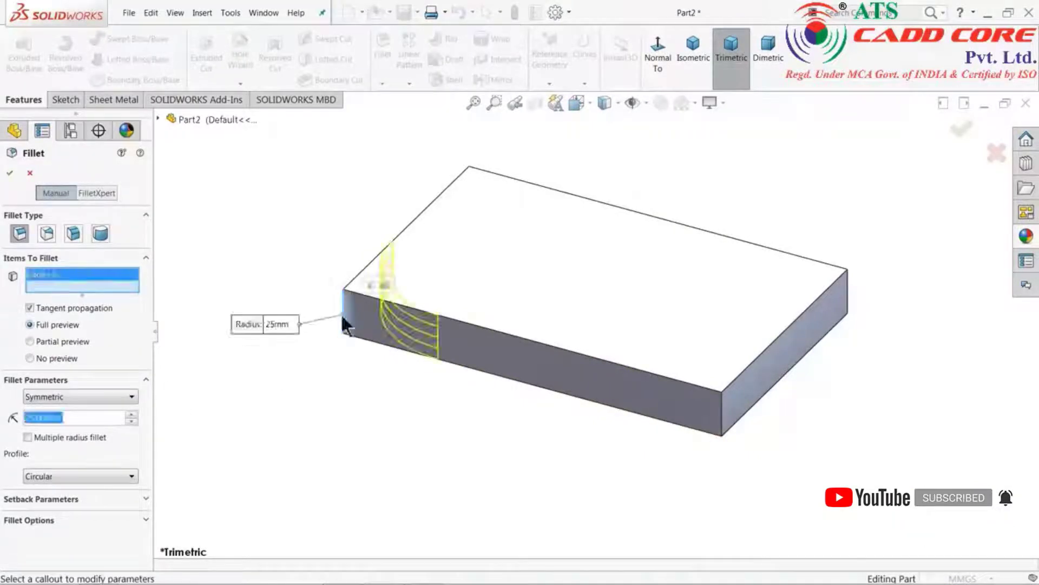
{"action": "left_click", "coordinate": [721, 414]}
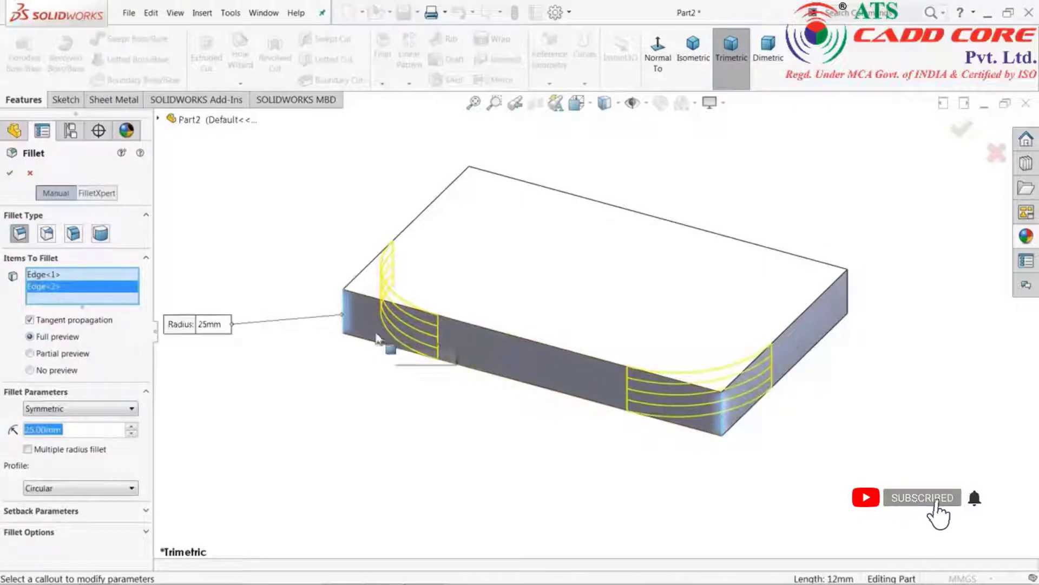
{"action": "left_click", "coordinate": [9, 173]}
On the plate's top face, sketch two circles about 10 mm and 8 mm in radius, centred on the rounded corners, and make them equal.
{"action": "left_click", "coordinate": [433, 280]}
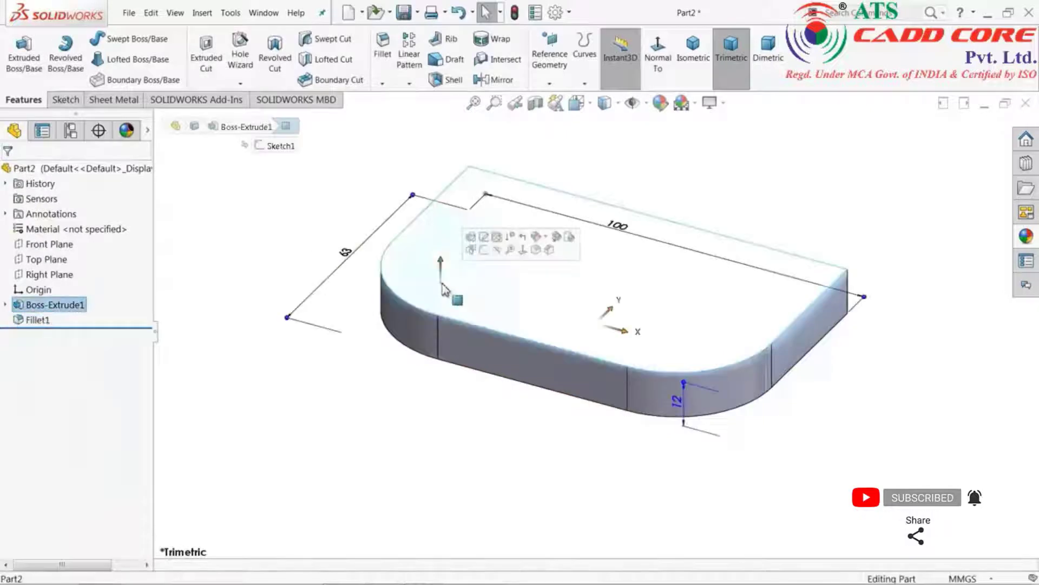
{"action": "left_click", "coordinate": [482, 249]}
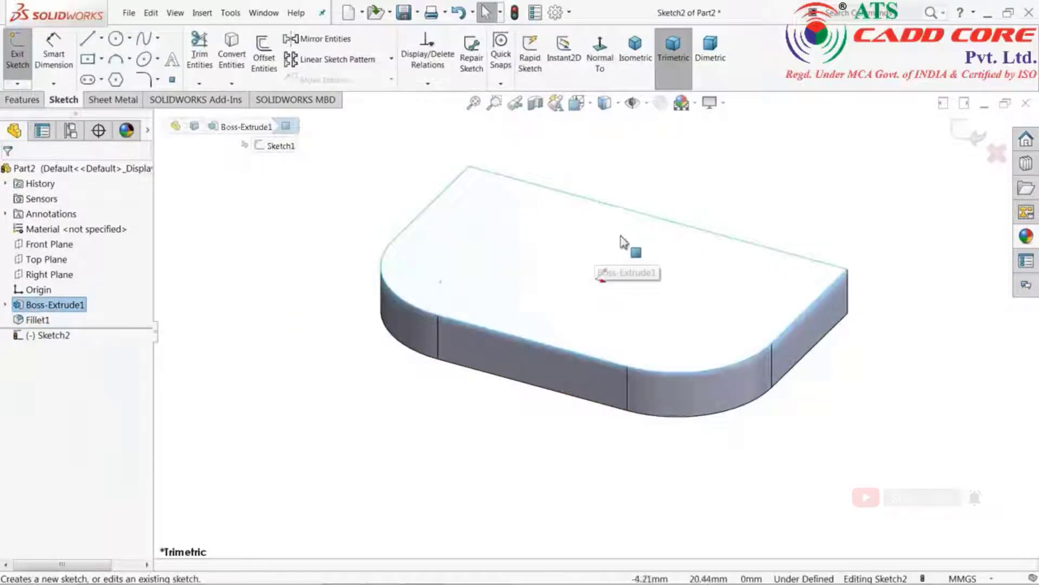
{"action": "left_click", "coordinate": [116, 38]}
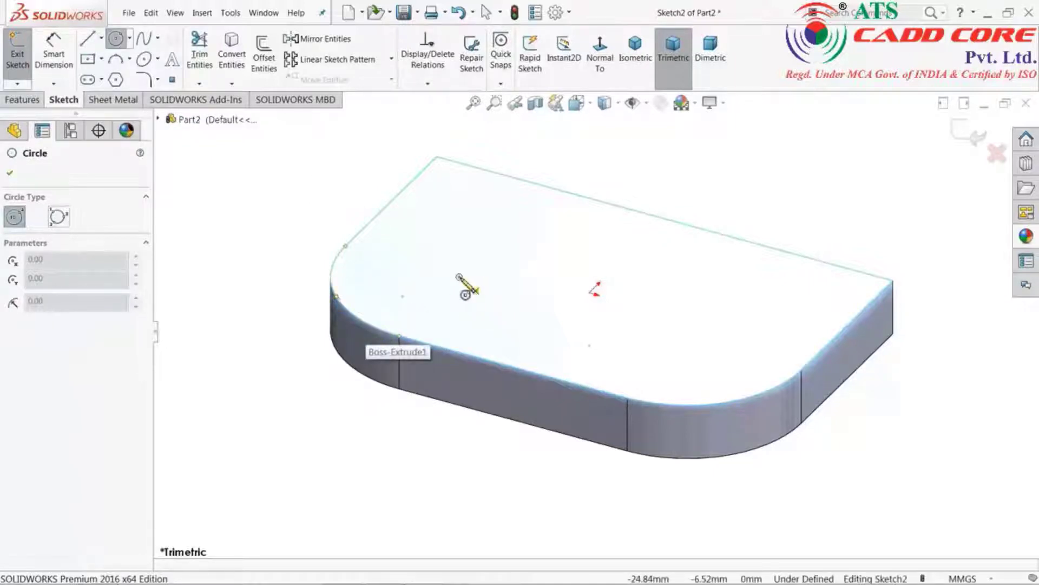
{"action": "left_click", "coordinate": [459, 278]}
{"action": "left_click", "coordinate": [489, 260]}
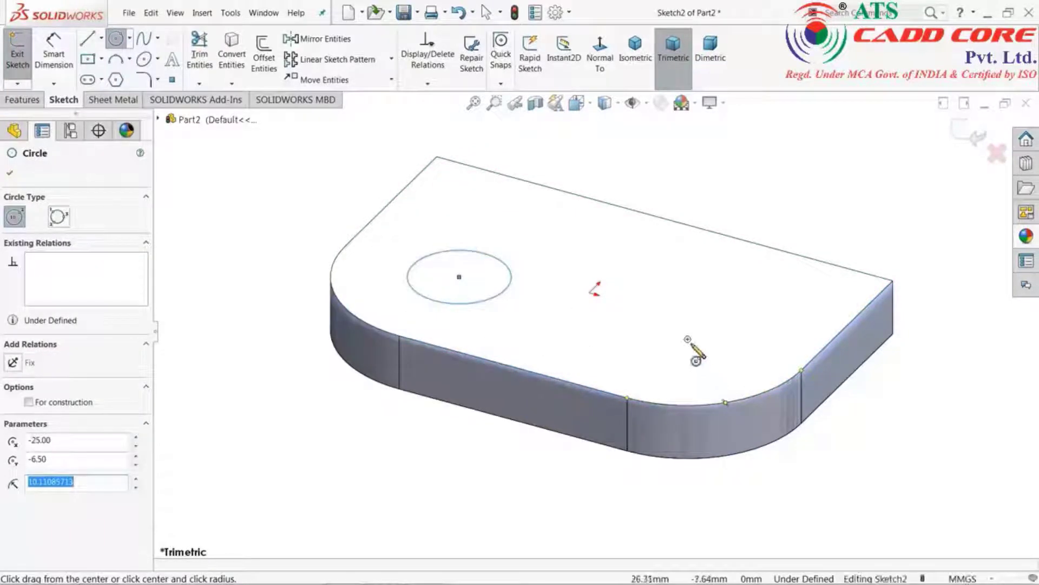
{"action": "left_click", "coordinate": [687, 339]}
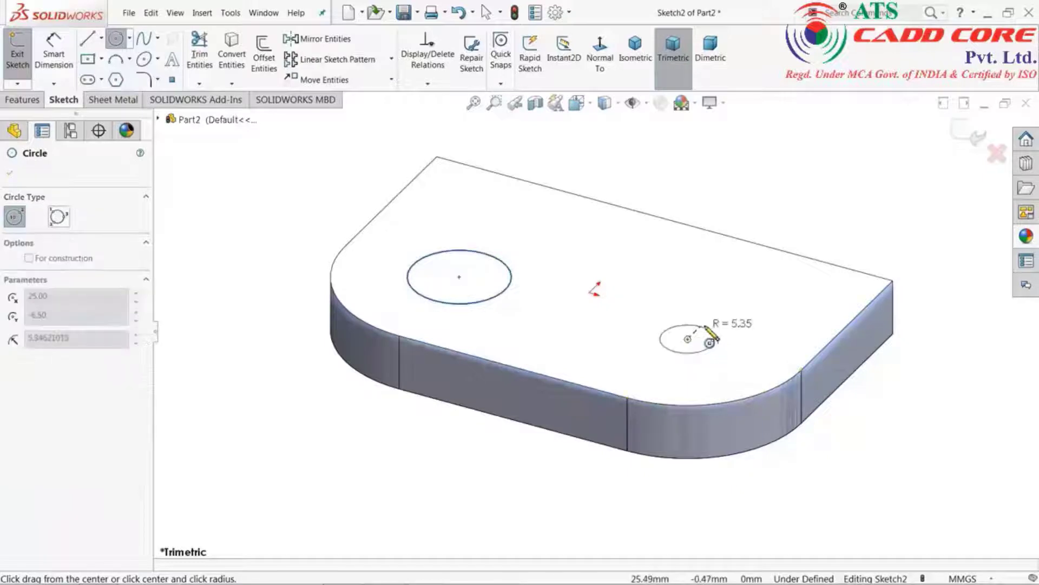
{"action": "left_click", "coordinate": [722, 327]}
{"action": "right_click", "coordinate": [758, 214]}
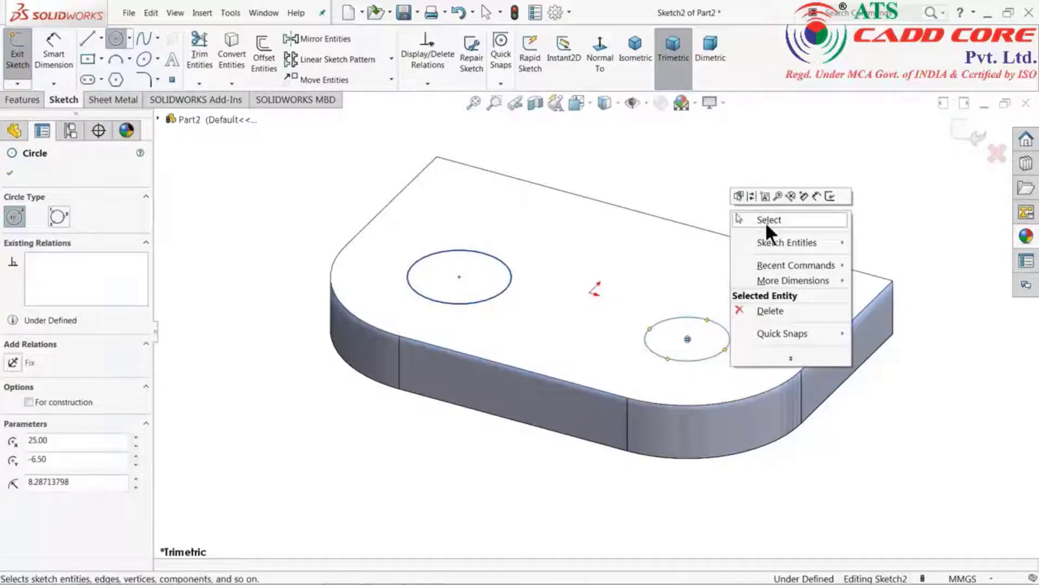
{"action": "left_click", "coordinate": [765, 222]}
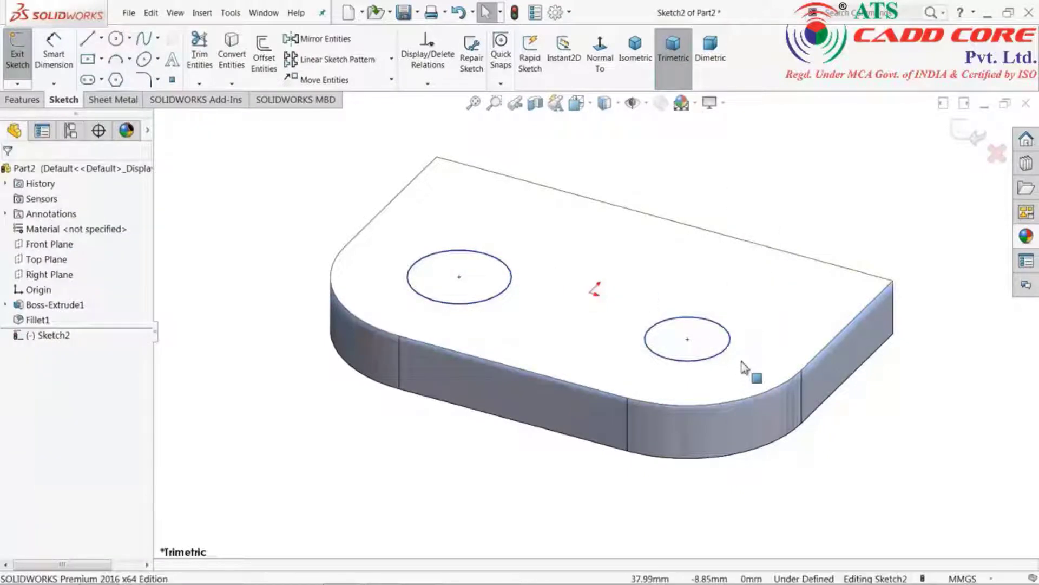
{"action": "left_click_drag", "start_coordinate": [742, 361], "coordinate": [443, 249]}
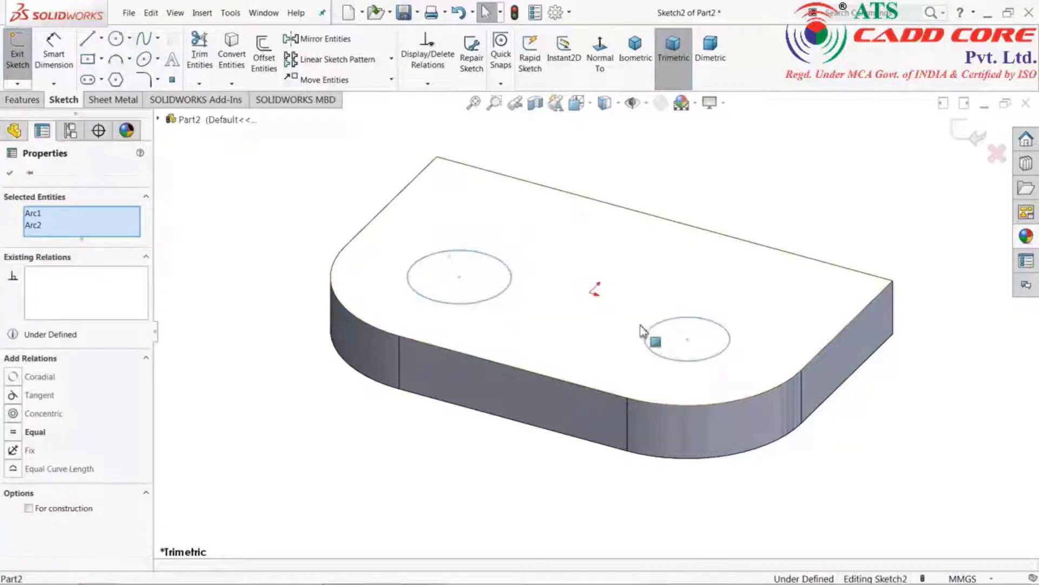
{"action": "left_click", "coordinate": [38, 432]}
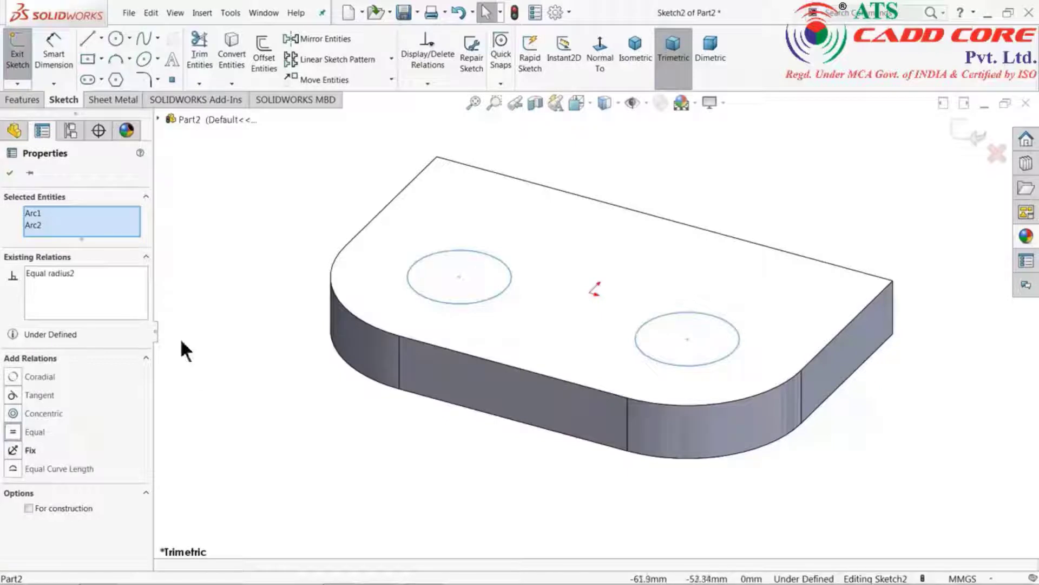
Accept the equal relation and dimension the hole circle near the plate's left rounded corner with a 12 mm diameter.
{"action": "left_click", "coordinate": [9, 172]}
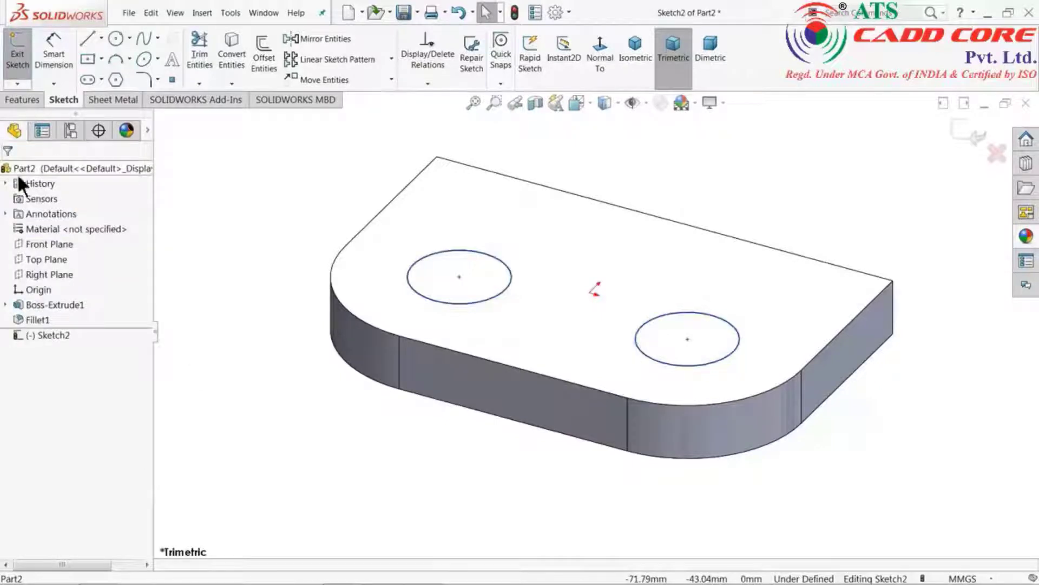
{"action": "left_click", "coordinate": [45, 54]}
{"action": "left_click", "coordinate": [412, 264]}
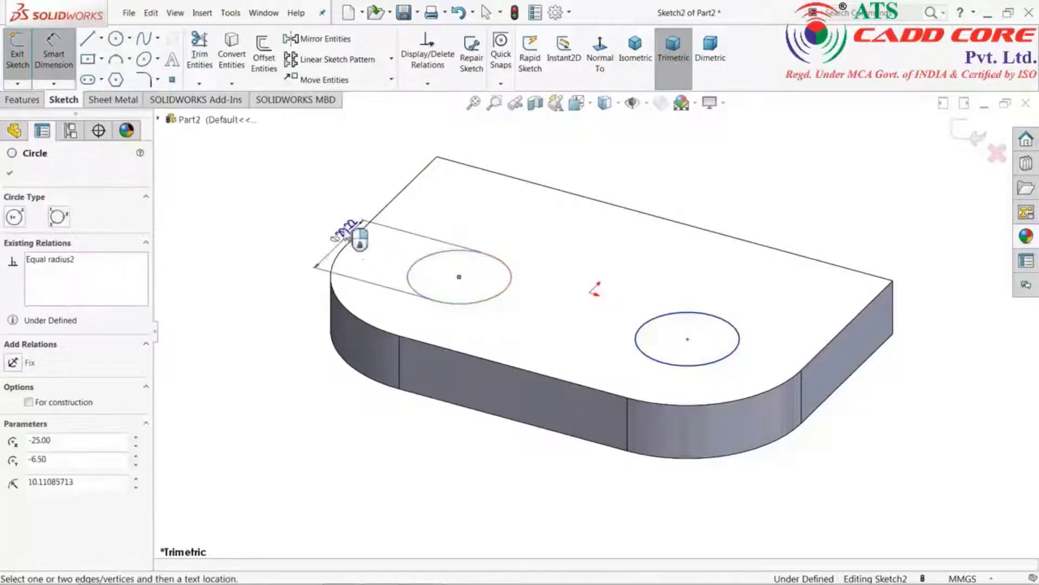
{"action": "left_click", "coordinate": [341, 224]}
{"action": "type", "text": "1"}
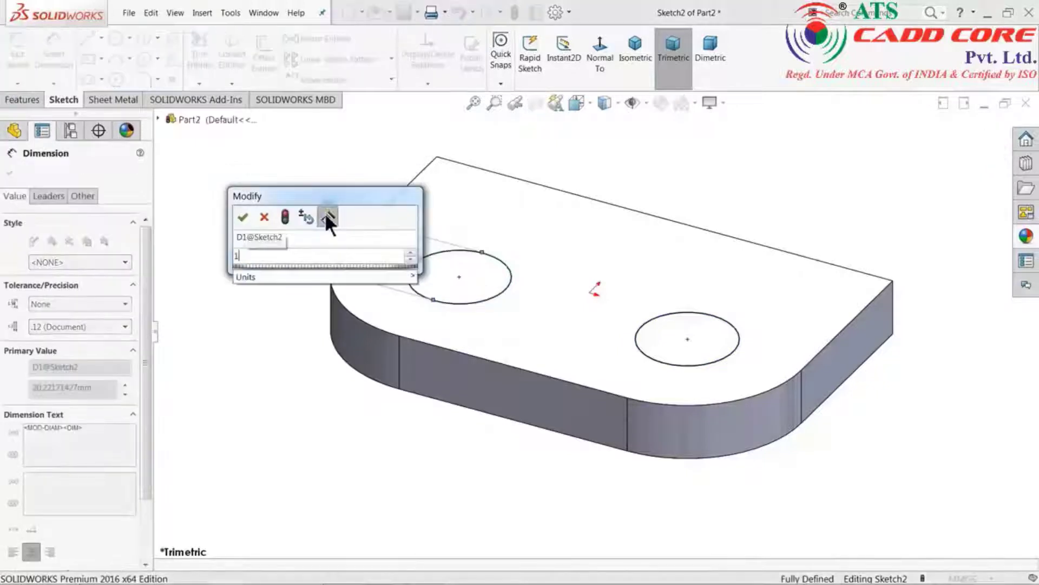
{"action": "type", "text": "2"}
{"action": "left_click", "coordinate": [244, 216]}
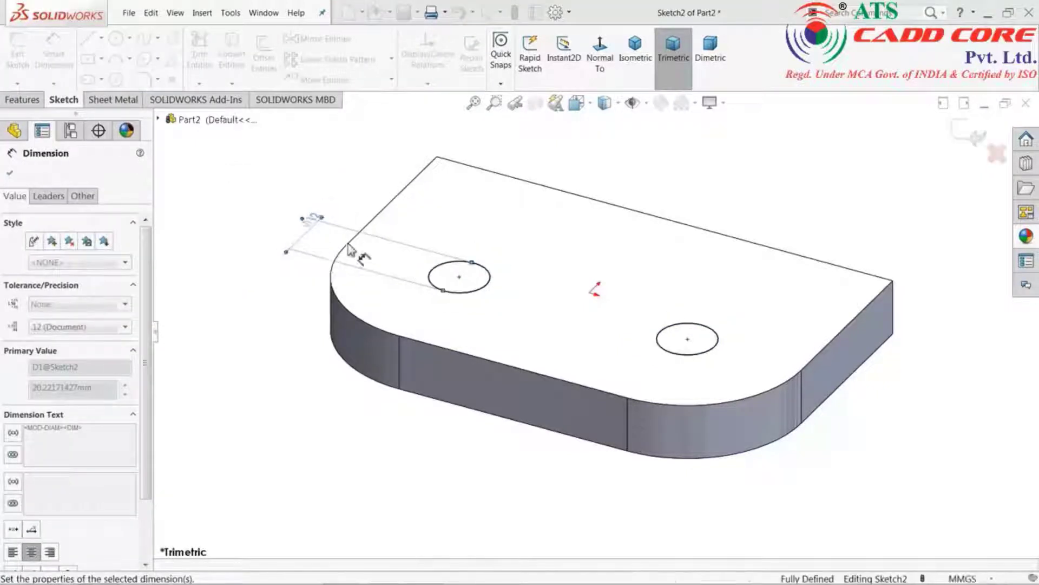
{"action": "scroll", "coordinate": [585, 289], "scroll_direction": "down", "scroll_amount": 1}
{"action": "left_click", "coordinate": [6, 174]}
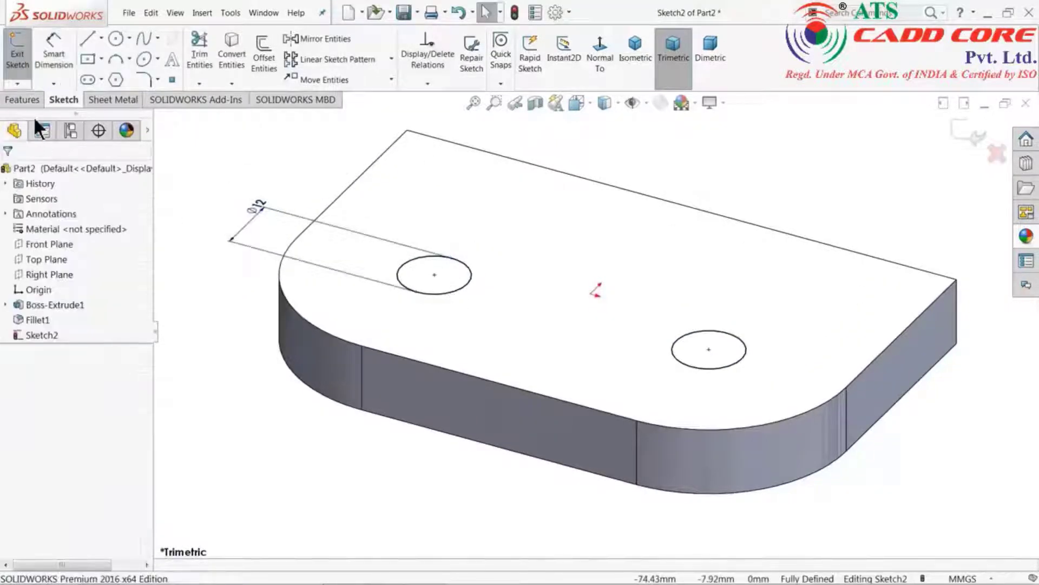
Exit the sketch and extrude-cut both circles down through the base plate with a Blind depth of 22 mm.
{"action": "left_click", "coordinate": [961, 144]}
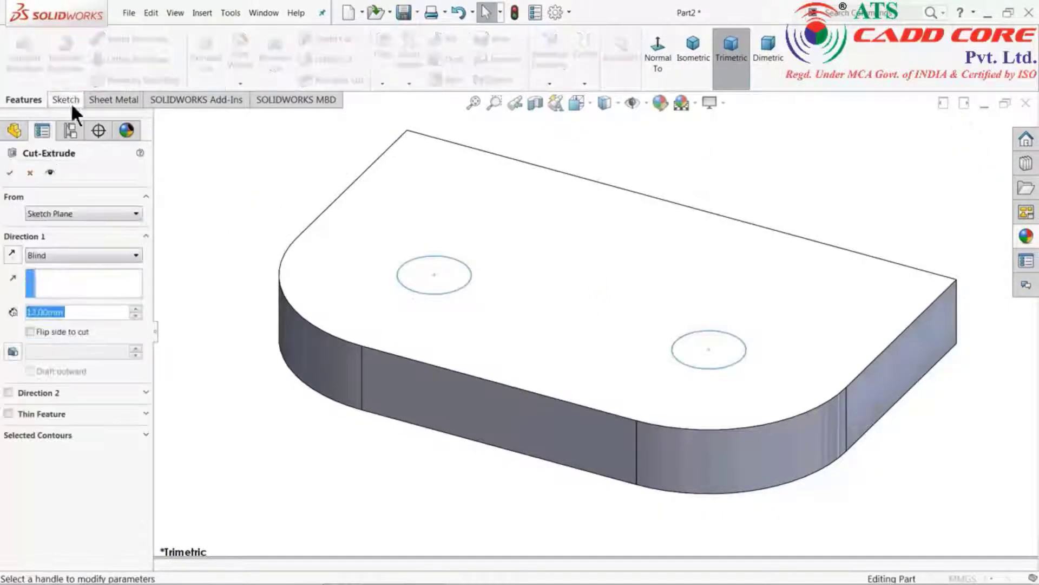
{"action": "left_click", "coordinate": [62, 253]}
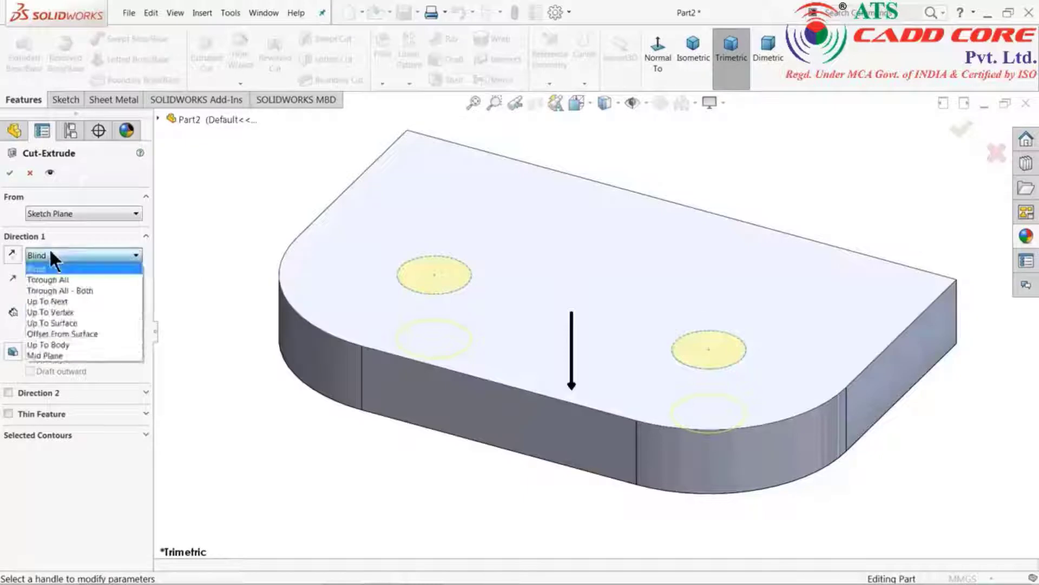
{"action": "left_click", "coordinate": [60, 277]}
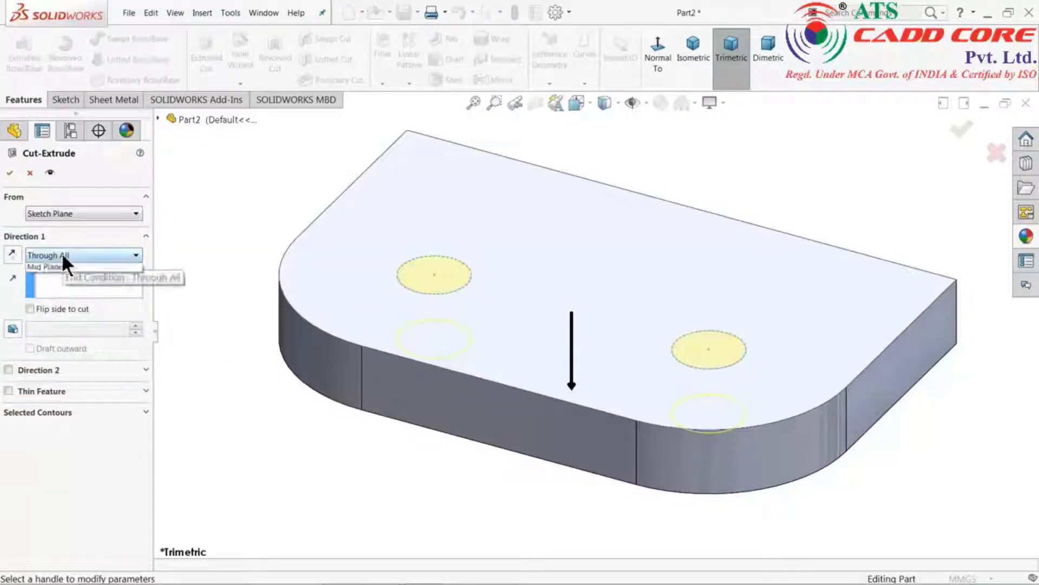
{"action": "left_click", "coordinate": [61, 253]}
{"action": "left_click", "coordinate": [43, 264]}
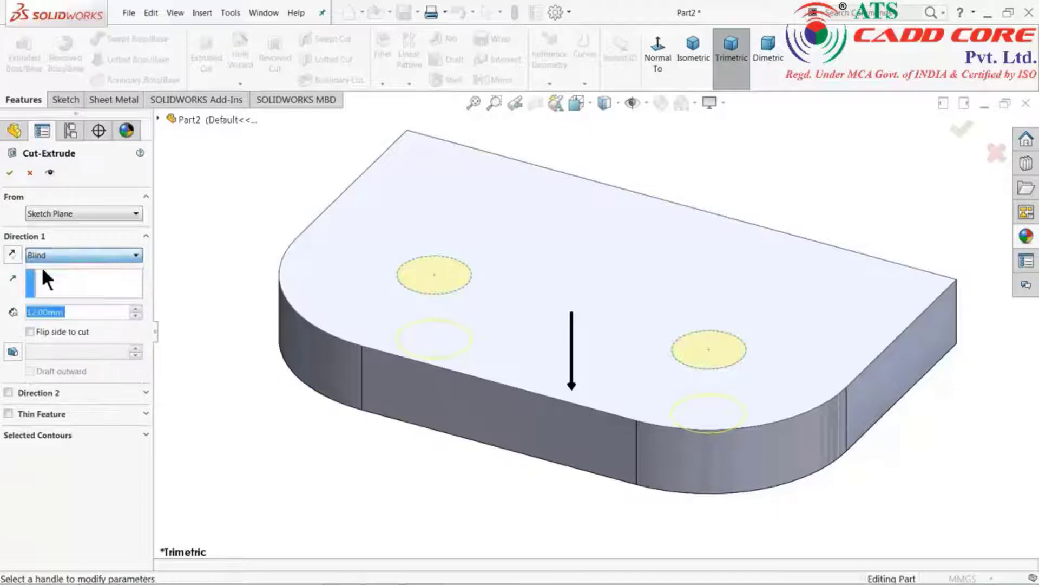
{"action": "left_click", "coordinate": [137, 308]}
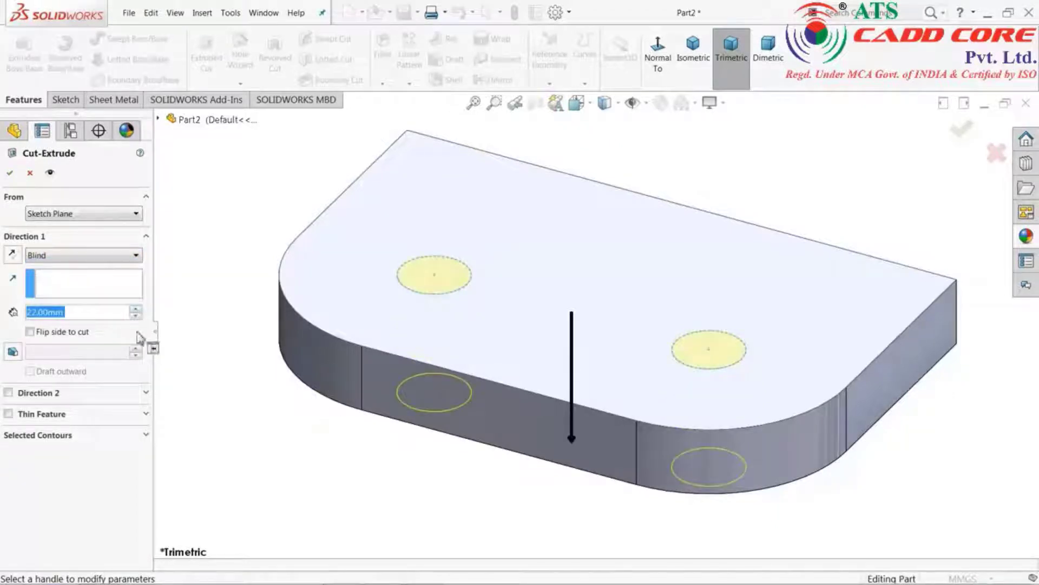
{"action": "left_click", "coordinate": [9, 172]}
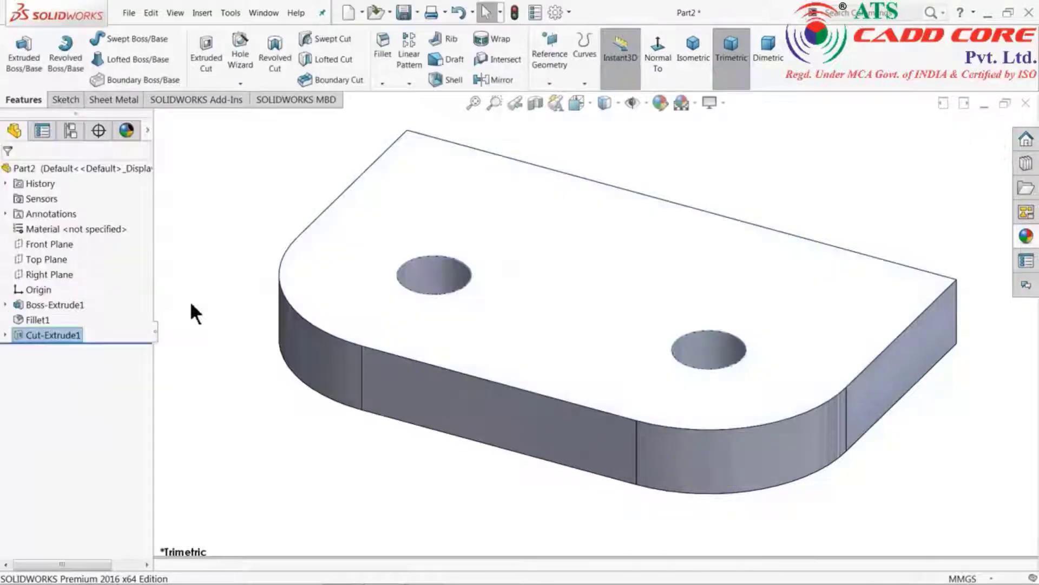
Consult the reference drawing for the upright part and start a sketch on the plate's flat rear face, viewed normal to it.
{"action": "mouse_move", "coordinate": [220, 338]}
{"action": "middle_mouse_down"}
{"action": "mouse_move", "coordinate": [211, 422]}
{"action": "mouse_move", "coordinate": [222, 325]}
{"action": "mouse_move", "coordinate": [191, 246]}
{"action": "mouse_move", "coordinate": [176, 259]}
{"action": "mouse_move", "coordinate": [190, 327]}
{"action": "mouse_move", "coordinate": [232, 332]}
{"action": "mouse_move", "coordinate": [202, 293]}
{"action": "mouse_move", "coordinate": [221, 343]}
{"action": "middle_mouse_up"}
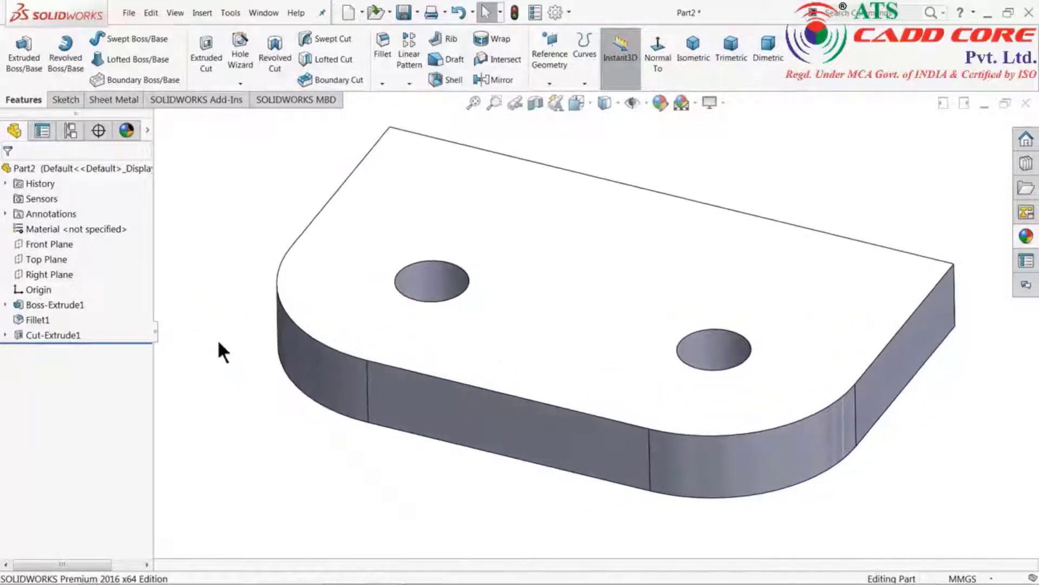
{"action": "left_click", "coordinate": [423, 569]}
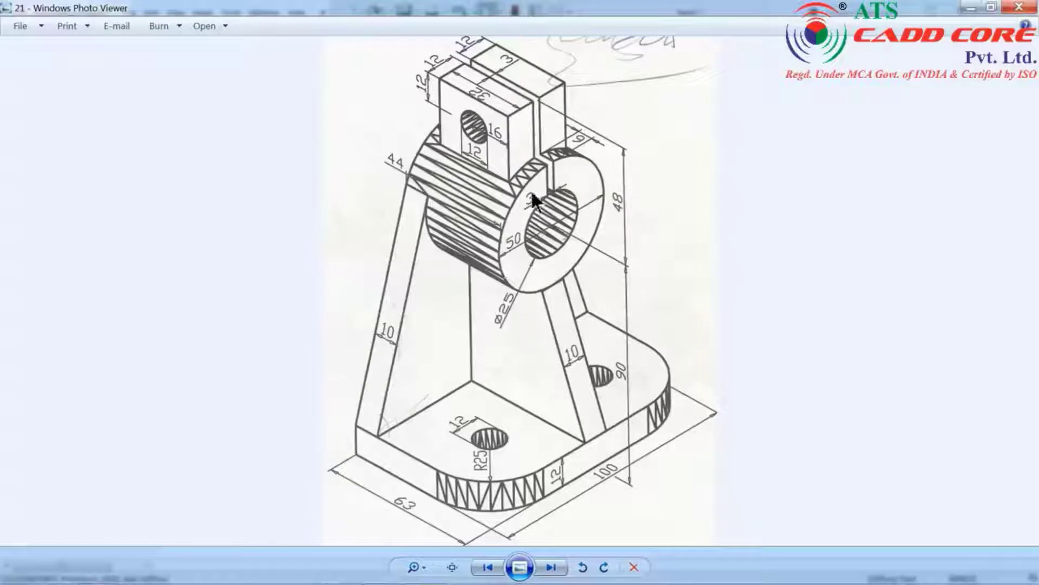
{"action": "left_click", "coordinate": [968, 8]}
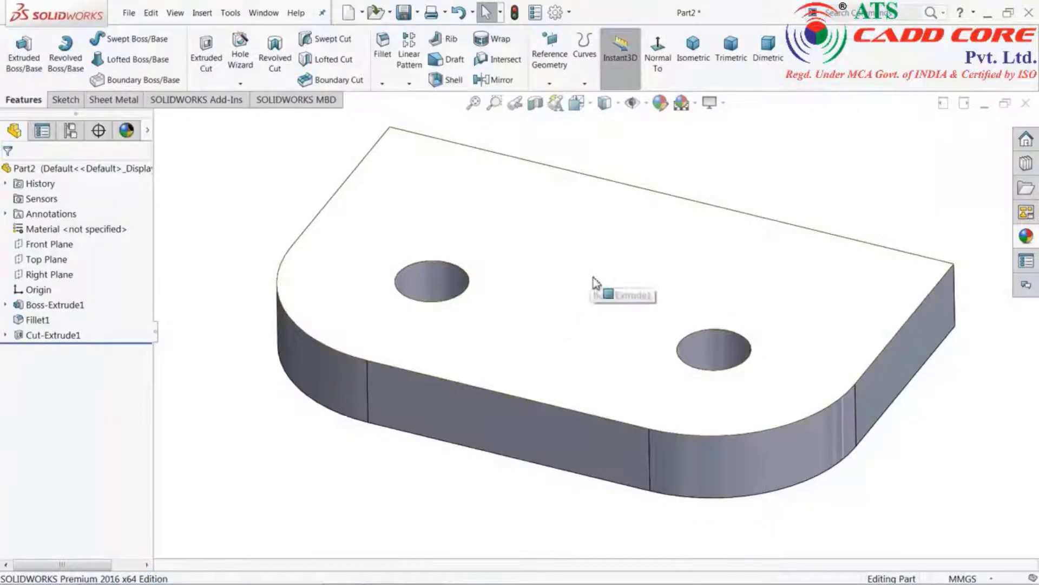
{"action": "middle_click_drag", "start_coordinate": [580, 285], "coordinate": [596, 352]}
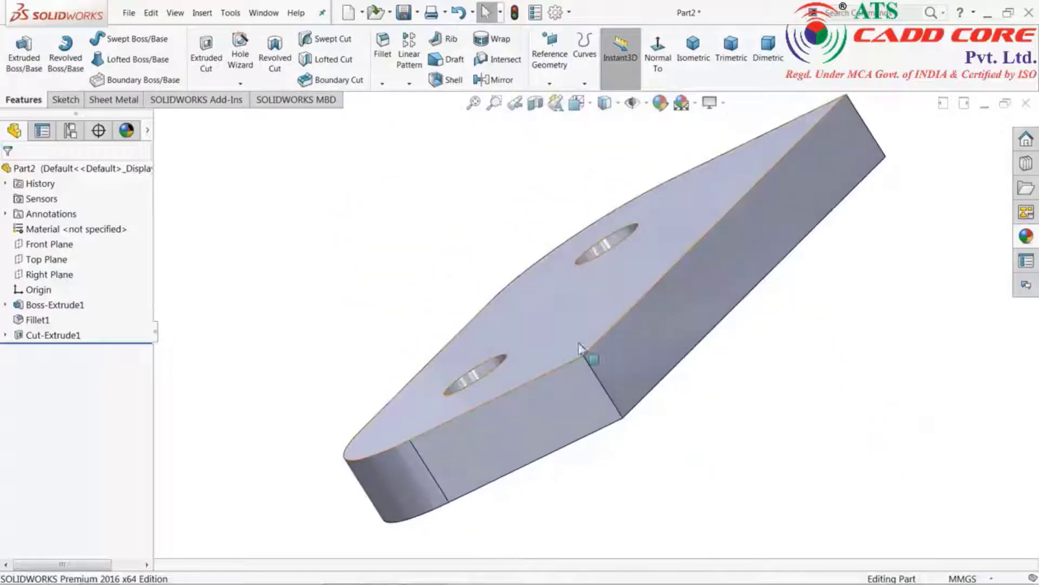
{"action": "left_click", "coordinate": [645, 336]}
{"action": "left_click", "coordinate": [690, 298]}
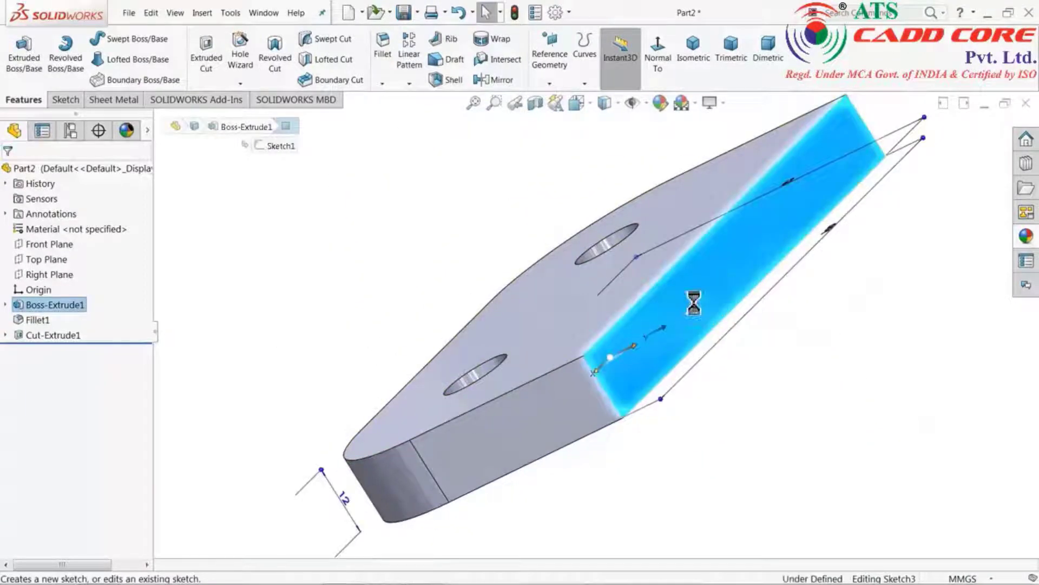
{"action": "left_click", "coordinate": [594, 53]}
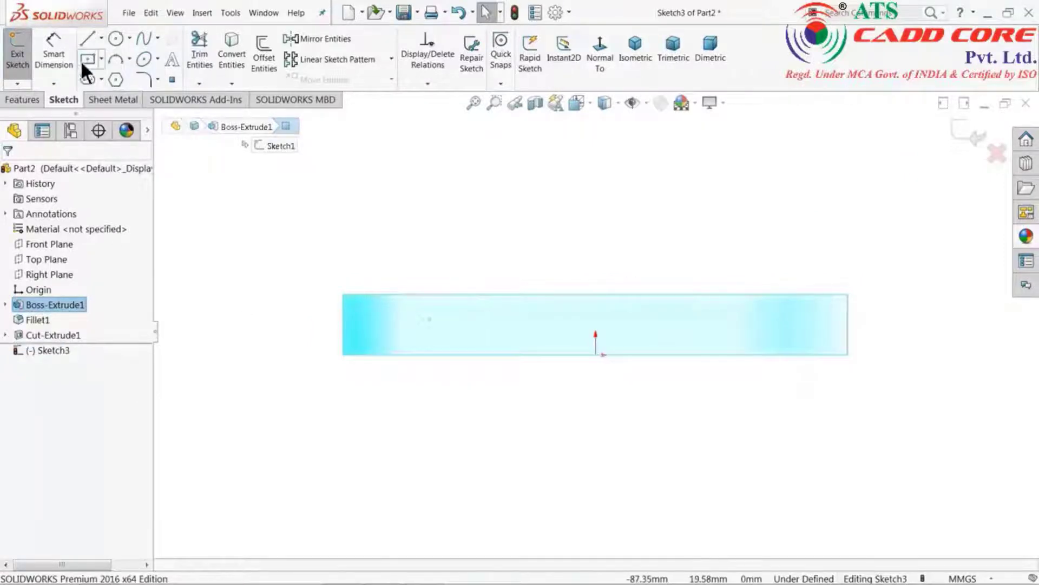
Draw a vertical line about 43 mm long upward from the origin and convert it to construction geometry.
{"action": "left_click", "coordinate": [87, 38]}
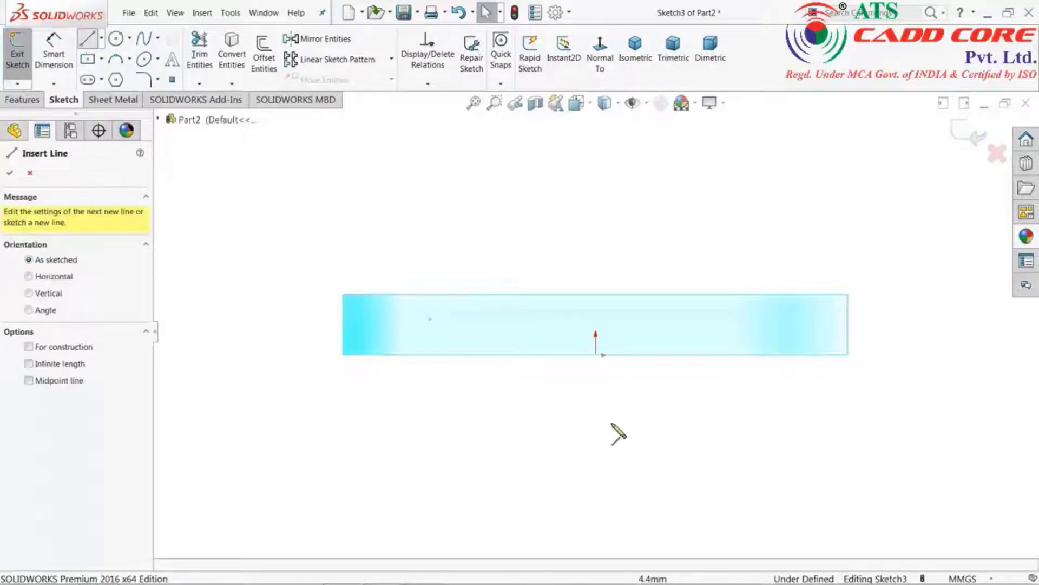
{"action": "left_click", "coordinate": [596, 355]}
{"action": "left_click", "coordinate": [596, 138]}
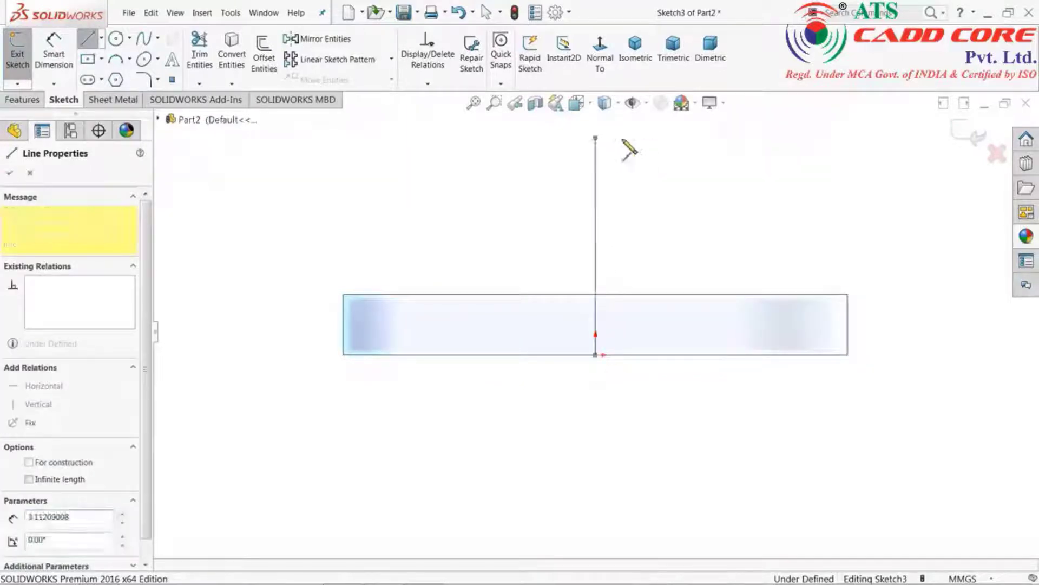
{"action": "right_click", "coordinate": [625, 157]}
{"action": "left_click", "coordinate": [659, 154]}
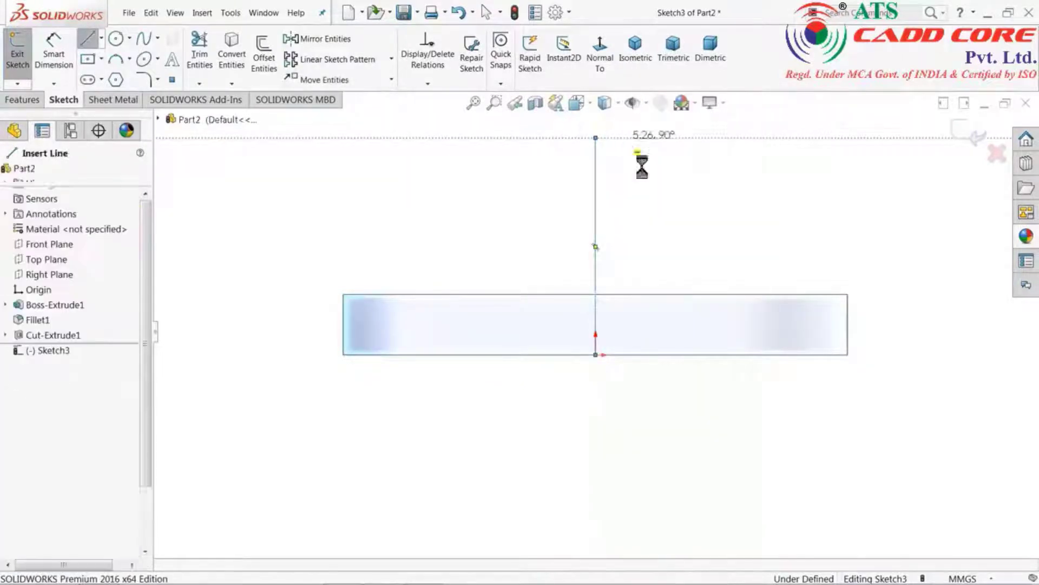
{"action": "left_click", "coordinate": [596, 225]}
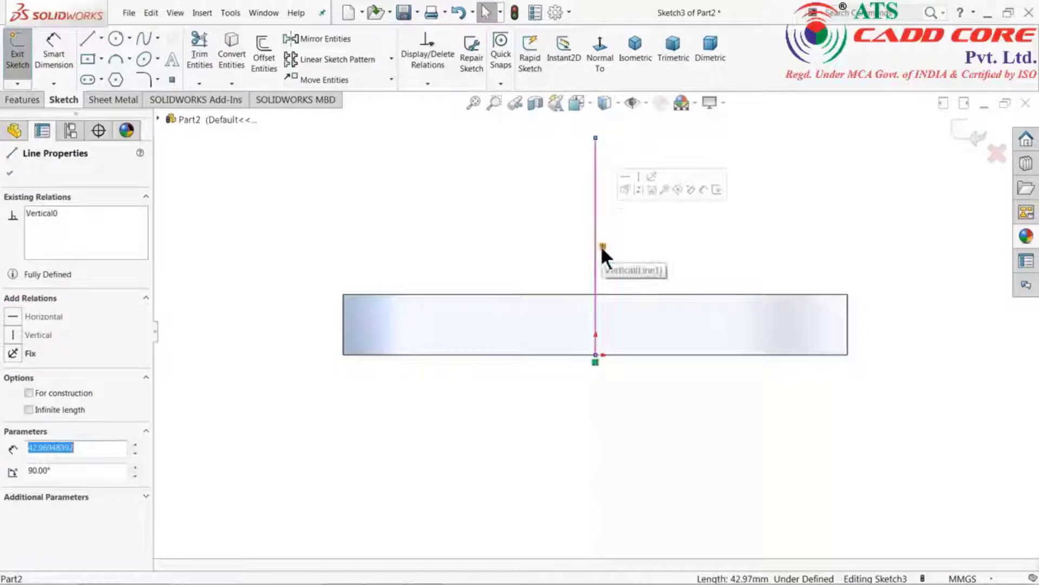
{"action": "left_click", "coordinate": [638, 189]}
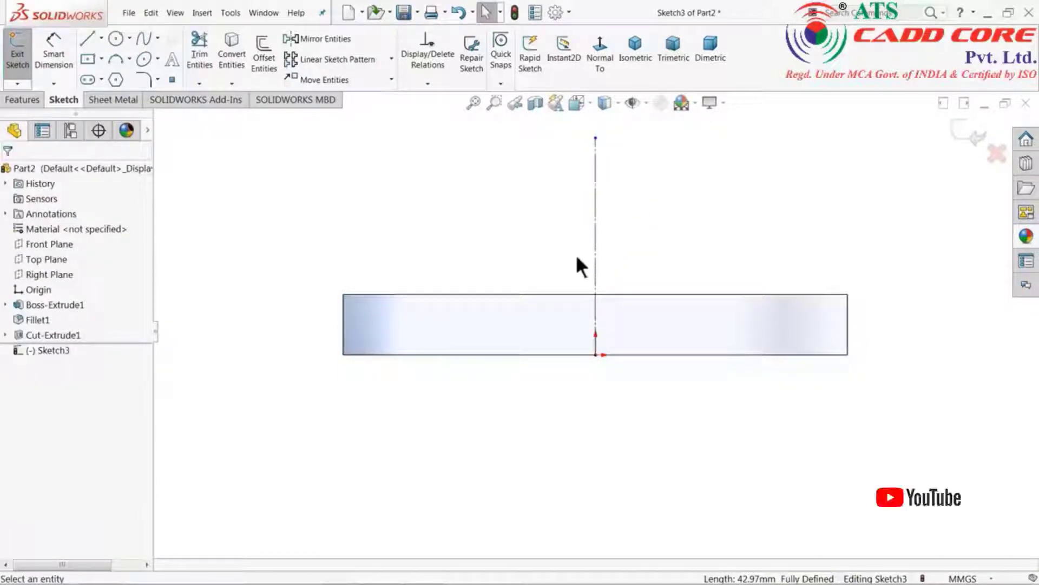
Sketch a circle about 20 mm in radius centred on the upper end of the construction line.
{"action": "scroll", "coordinate": [576, 262], "scroll_direction": "up", "scroll_amount": 3}
{"action": "scroll", "coordinate": [640, 216], "scroll_direction": "down", "scroll_amount": 3}
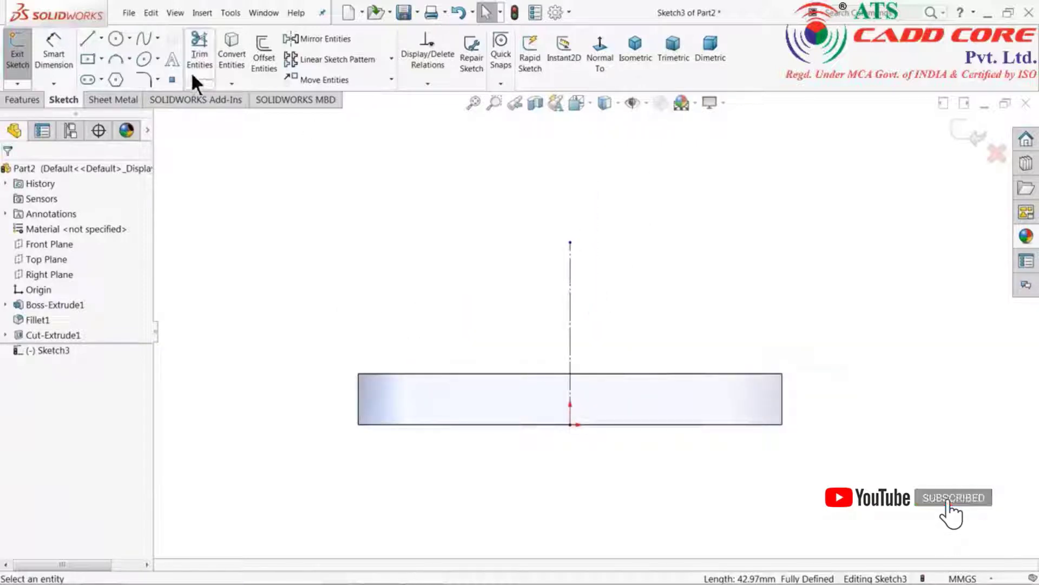
{"action": "left_click", "coordinate": [116, 39]}
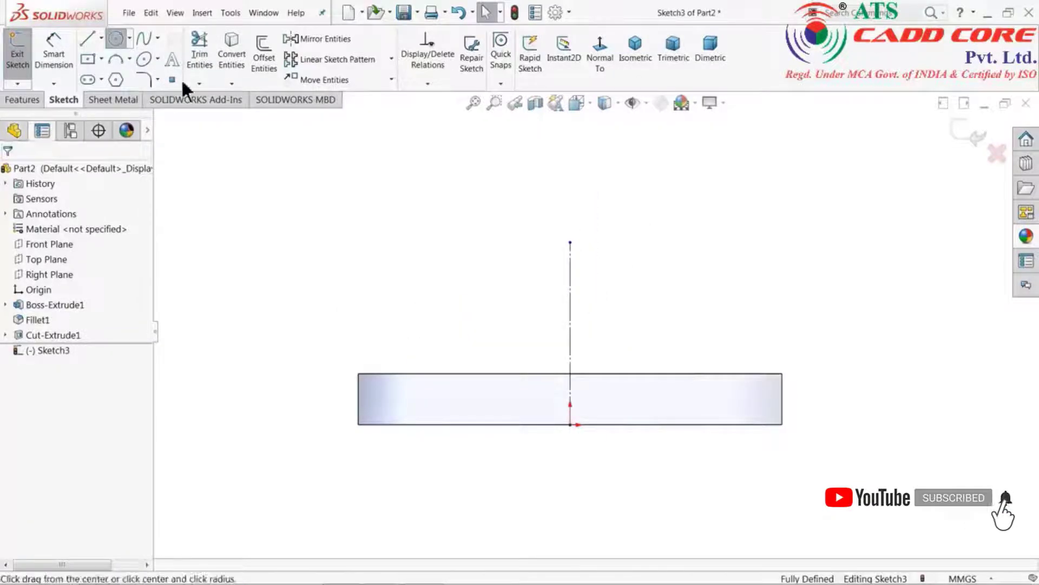
{"action": "left_click", "coordinate": [570, 242]}
{"action": "left_click", "coordinate": [630, 183]}
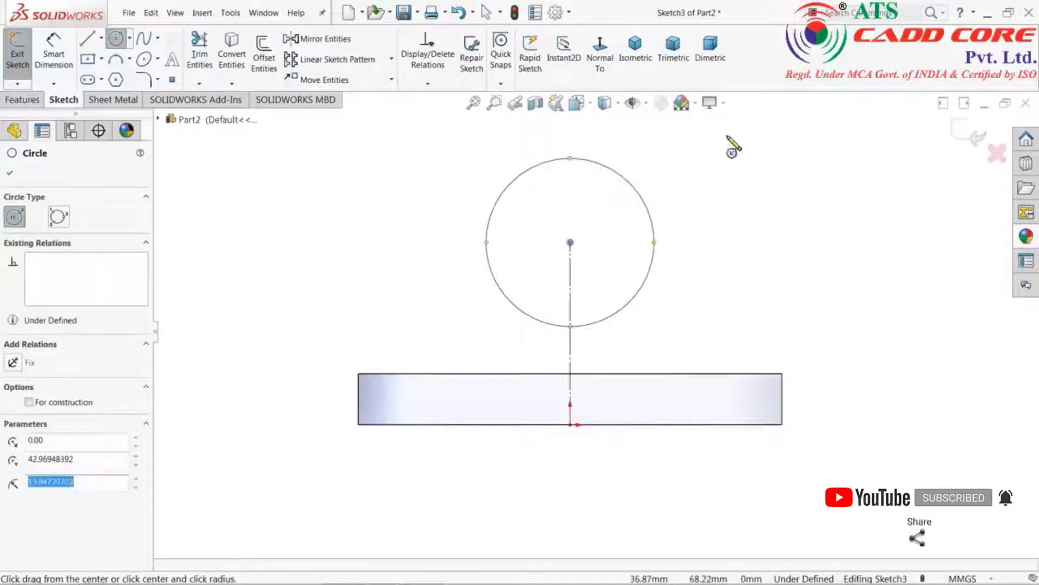
{"action": "right_click", "coordinate": [731, 139]}
{"action": "left_click", "coordinate": [784, 151]}
Dimension the circle's diameter 50 mm and the vertical construction line's length 90 mm.
{"action": "left_click", "coordinate": [54, 54]}
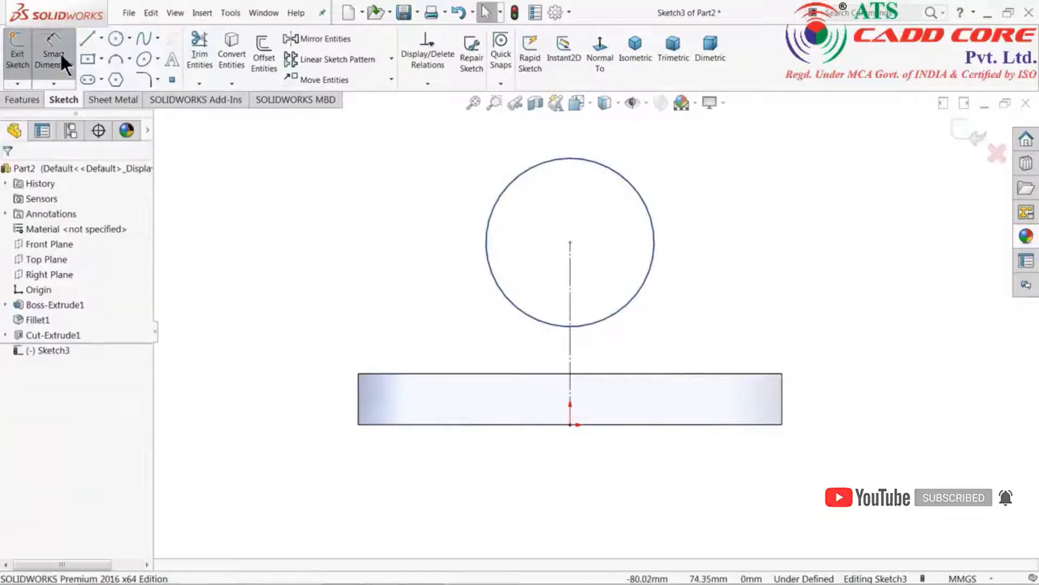
{"action": "left_click", "coordinate": [654, 244]}
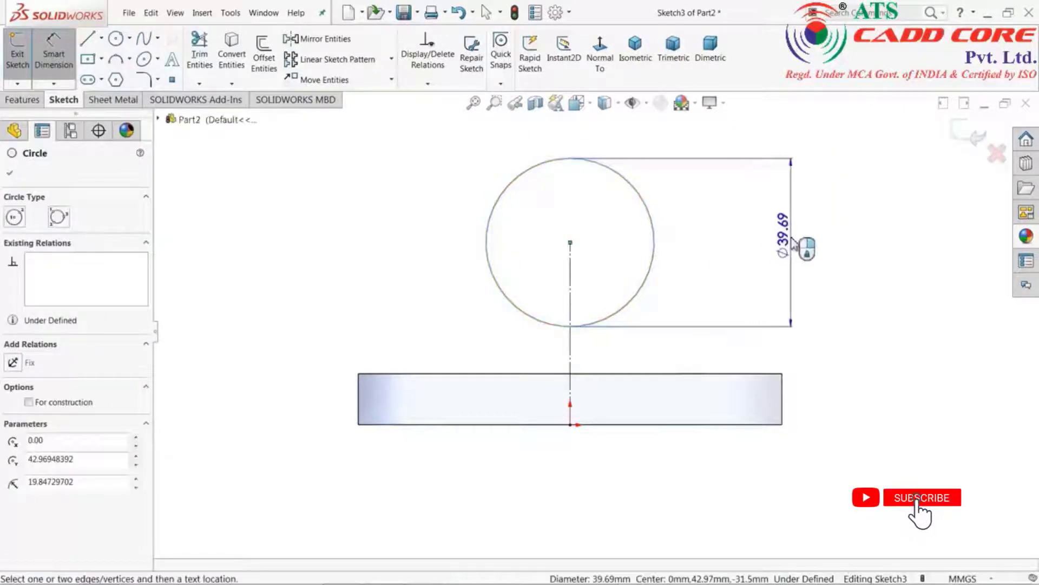
{"action": "left_click", "coordinate": [794, 242]}
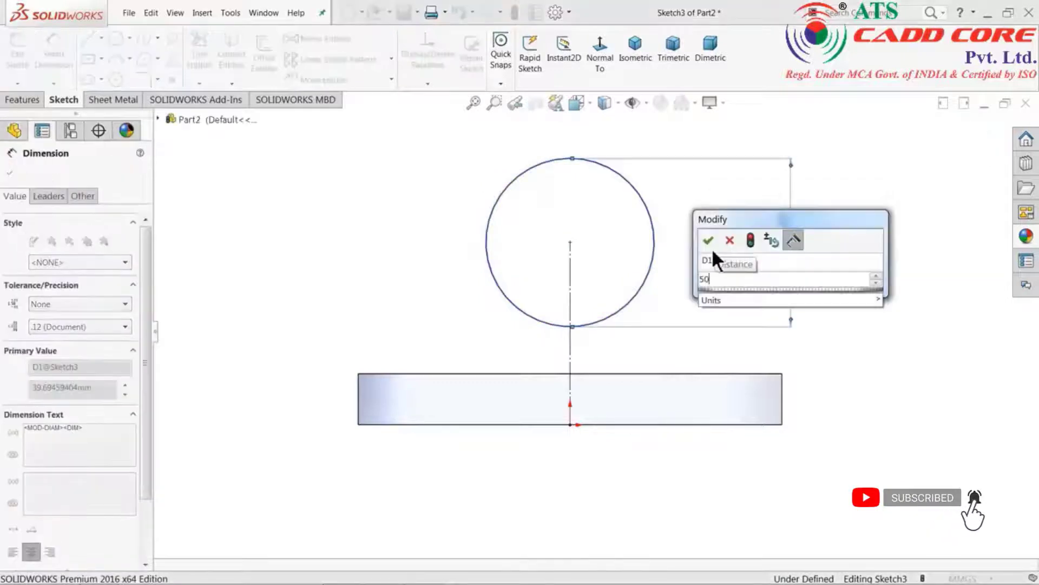
{"action": "left_click", "coordinate": [708, 241]}
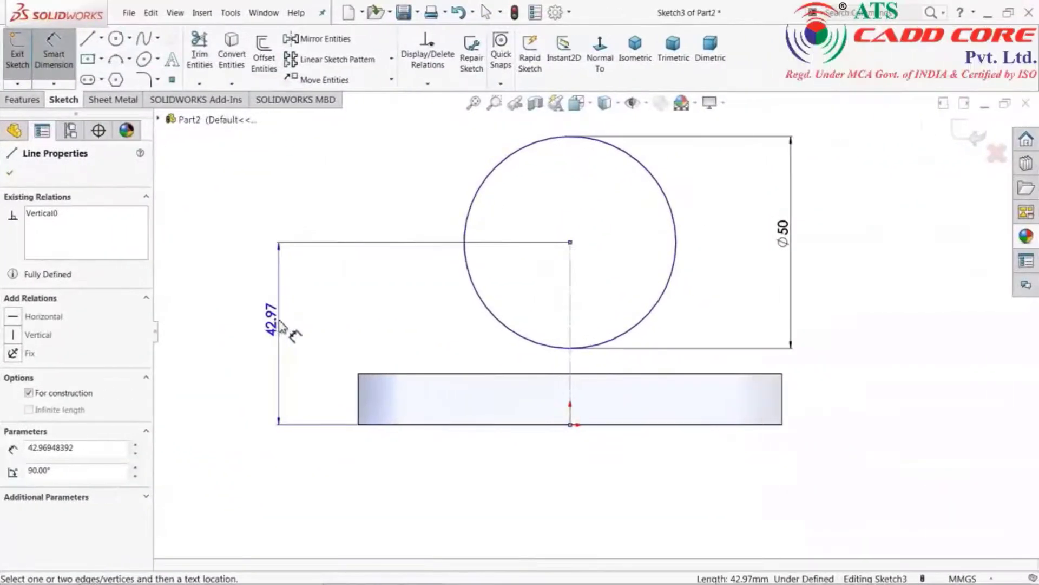
{"action": "left_click", "coordinate": [350, 330]}
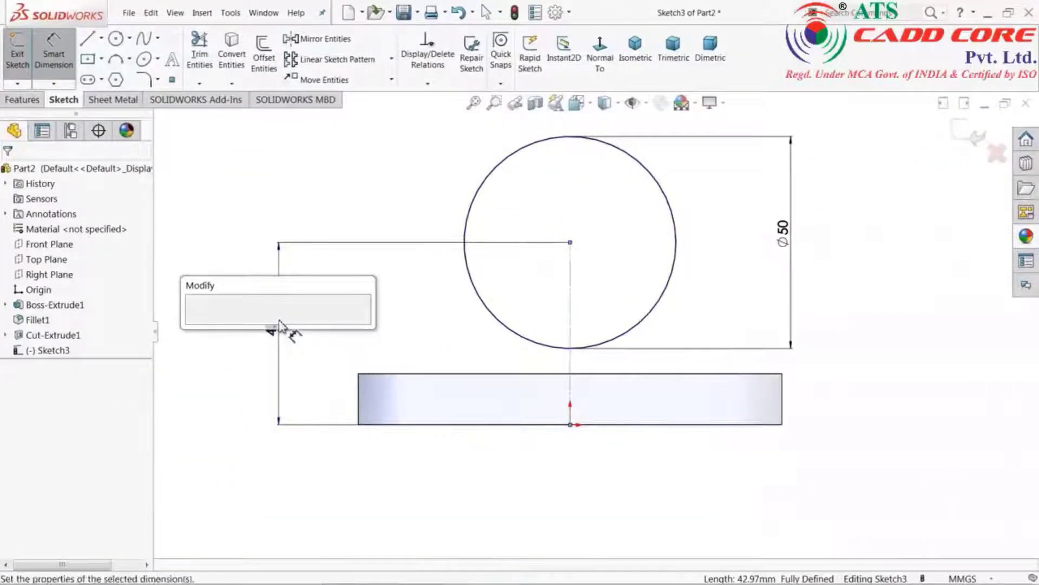
{"action": "type", "text": "90"}
{"action": "left_click", "coordinate": [196, 323]}
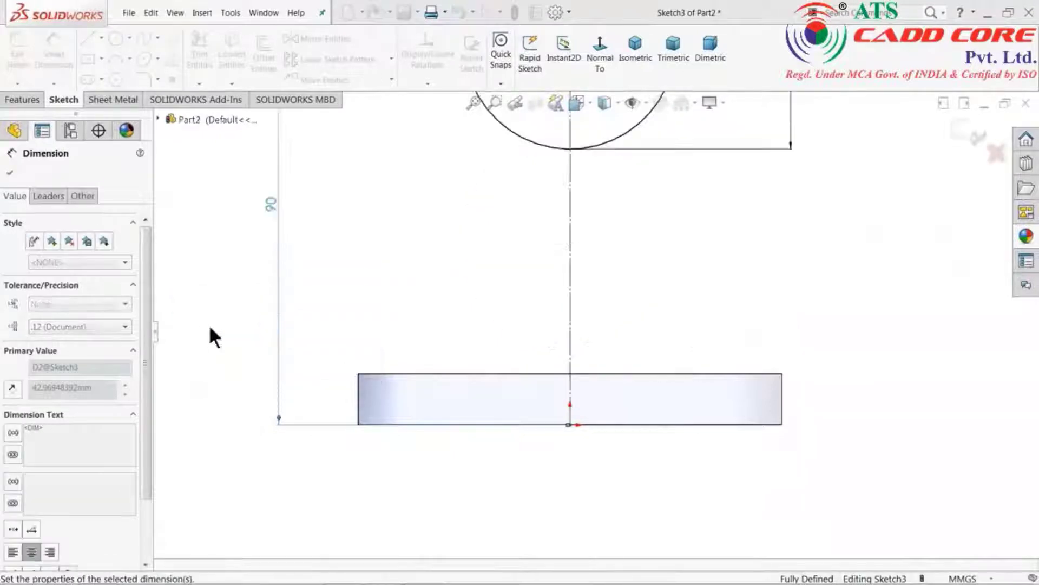
{"action": "scroll", "coordinate": [601, 302], "scroll_direction": "up", "scroll_amount": 5}
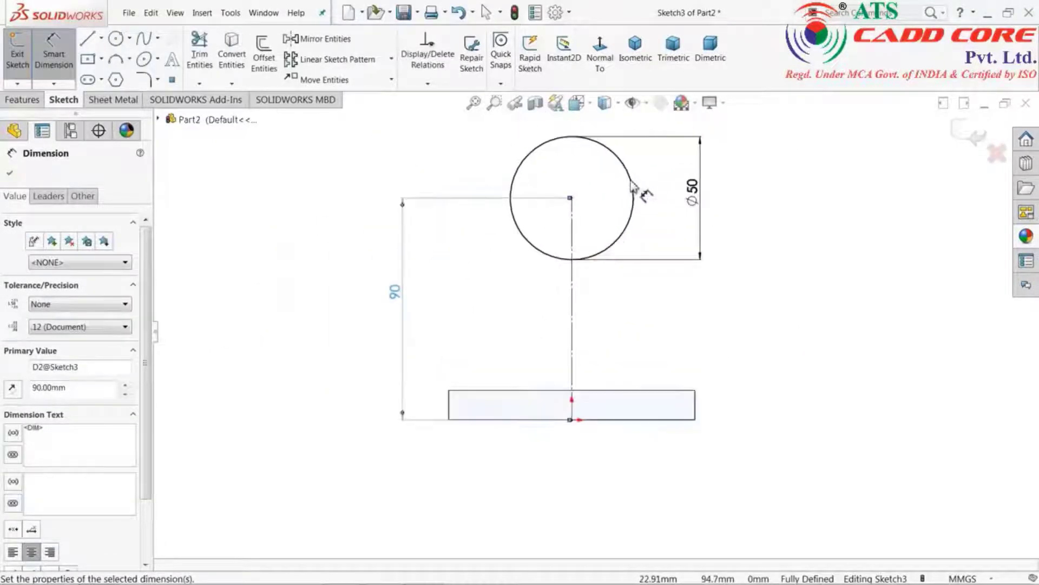
Draw a line from the circle's lower right side to the plate's upper left corner, continuing 100 mm along the plate's top edge.
{"action": "left_click", "coordinate": [88, 38]}
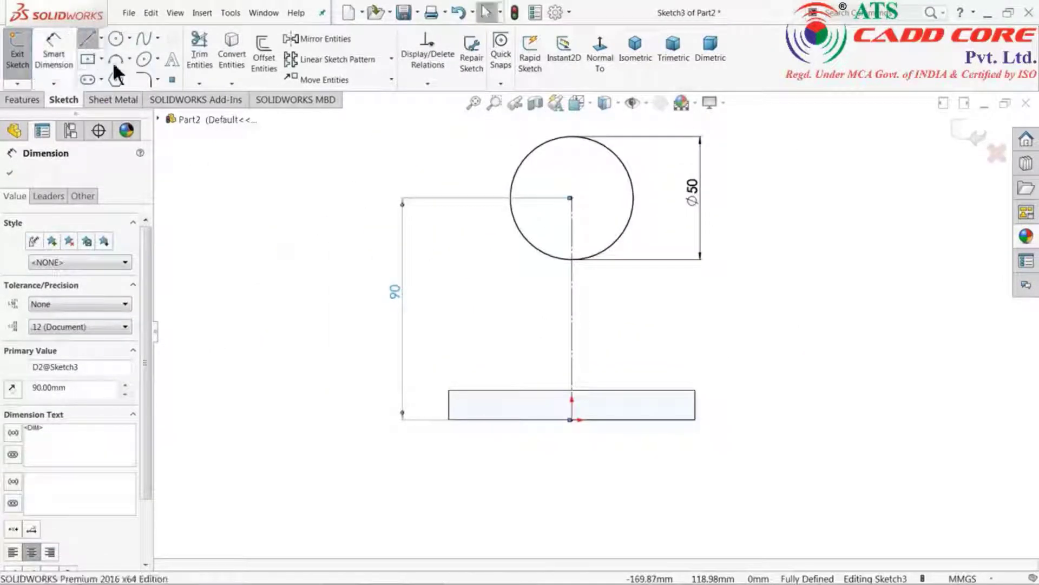
{"action": "left_click", "coordinate": [552, 258]}
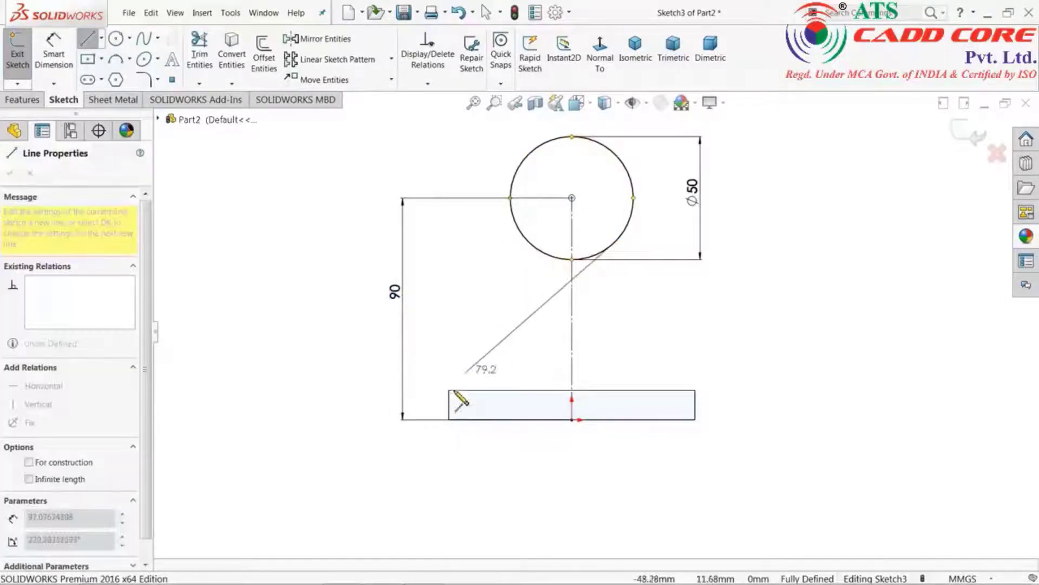
{"action": "left_click", "coordinate": [448, 390]}
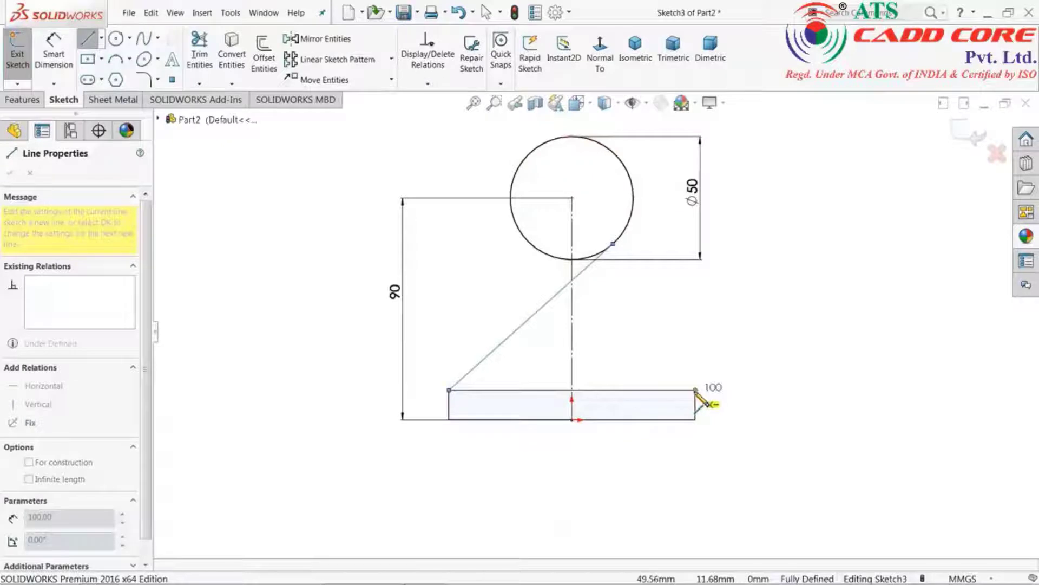
{"action": "right_click", "coordinate": [716, 344]}
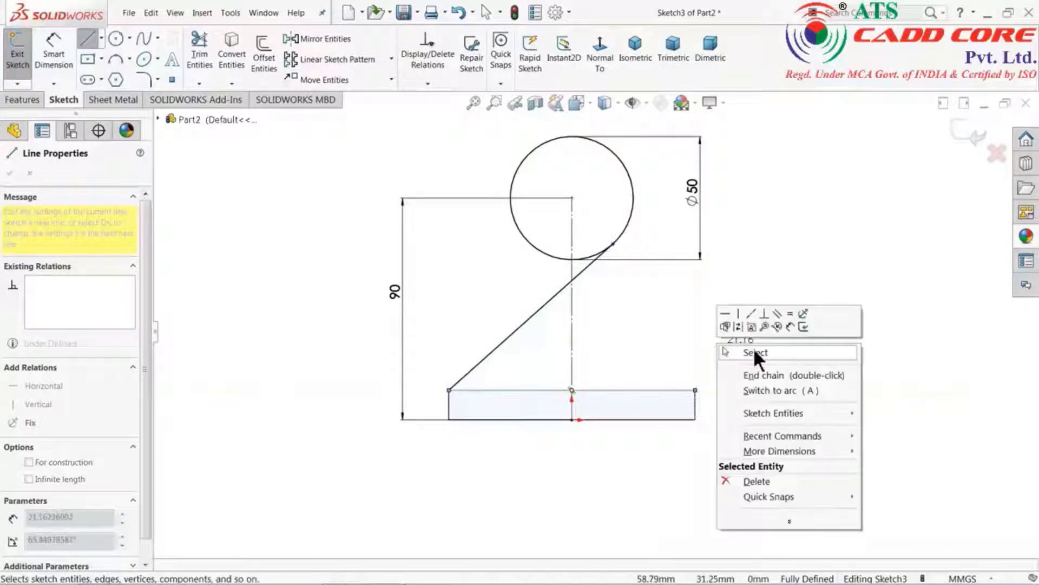
{"action": "left_click", "coordinate": [752, 347]}
Remove the coincident relation holding the diagonal line's upper end on the circle, pull that end away and delete the line.
{"action": "left_click", "coordinate": [611, 246]}
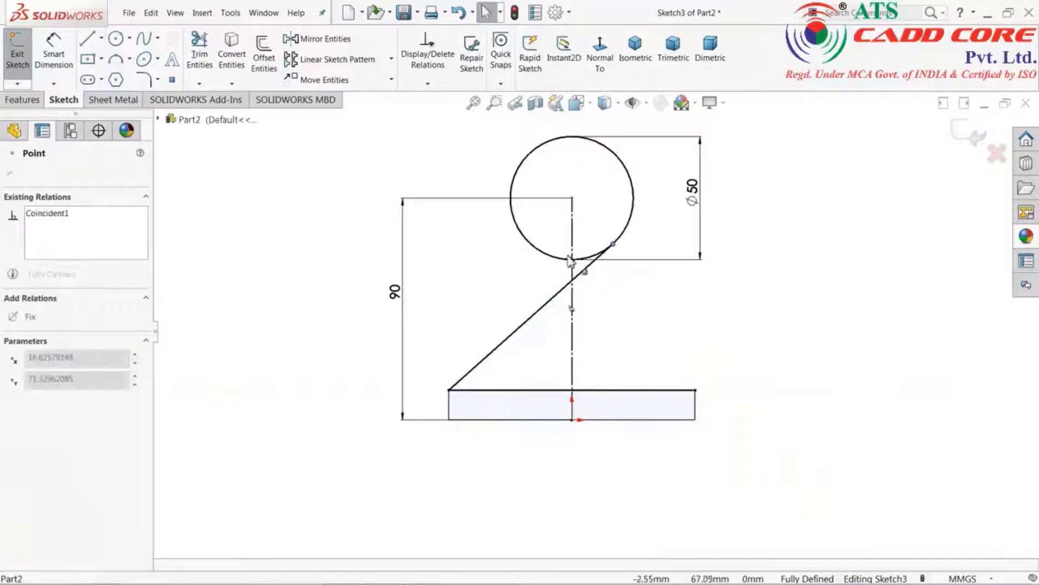
{"action": "key", "text": "Escape"}
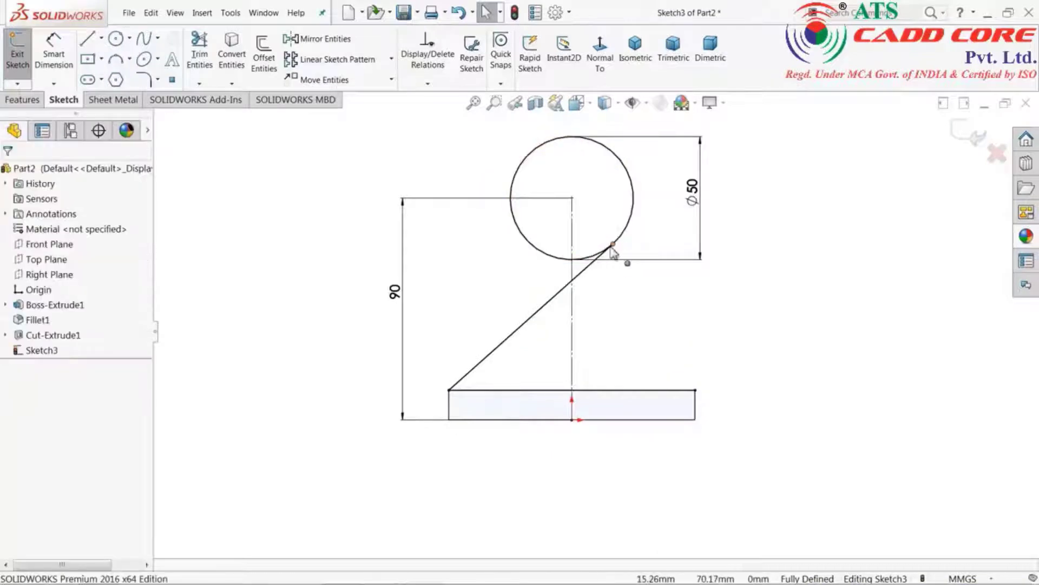
{"action": "left_click", "coordinate": [612, 245]}
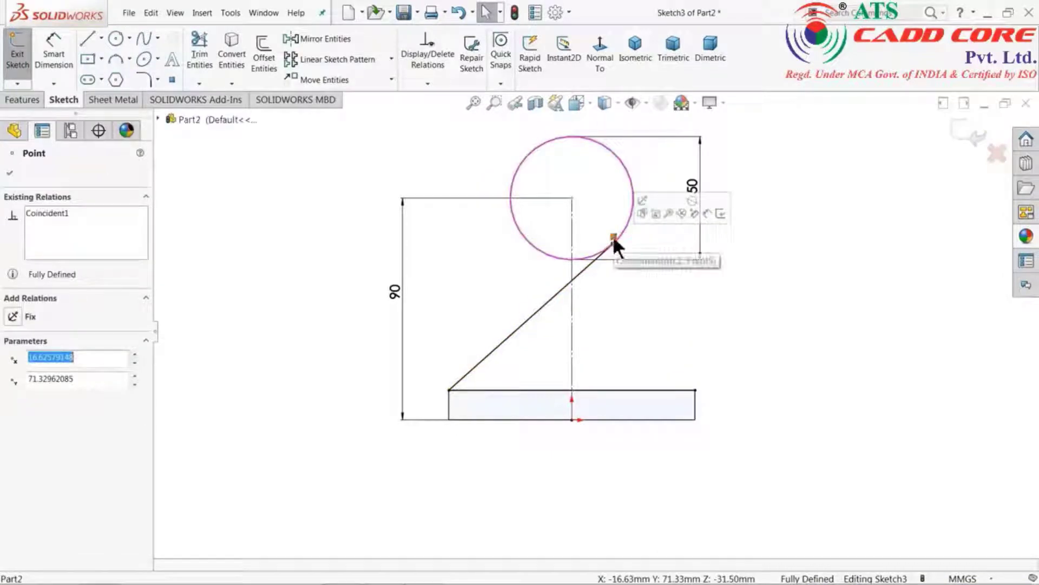
{"action": "key", "text": "Delete"}
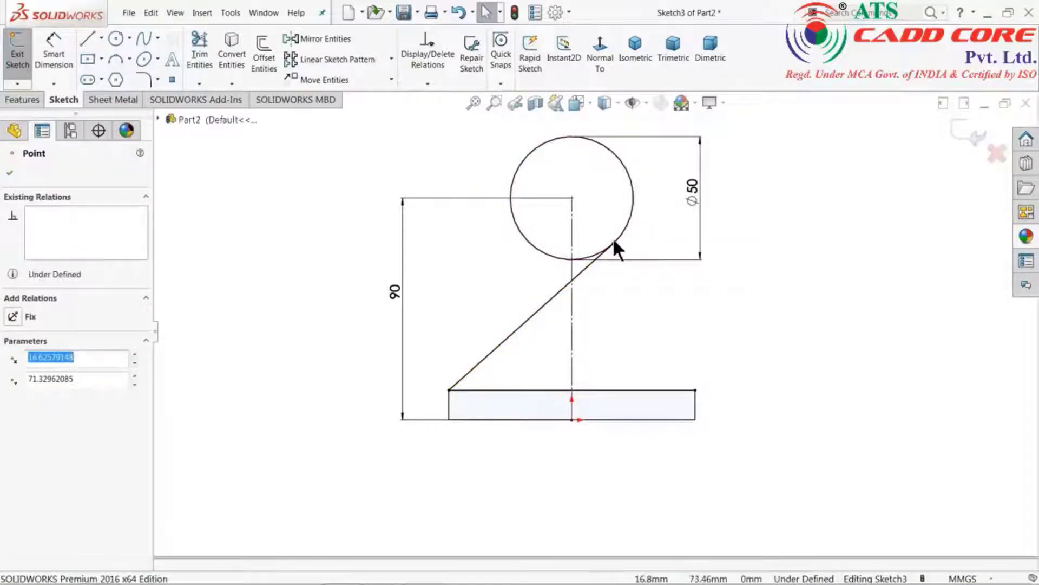
{"action": "left_click_drag", "start_coordinate": [613, 250], "coordinate": [575, 262]}
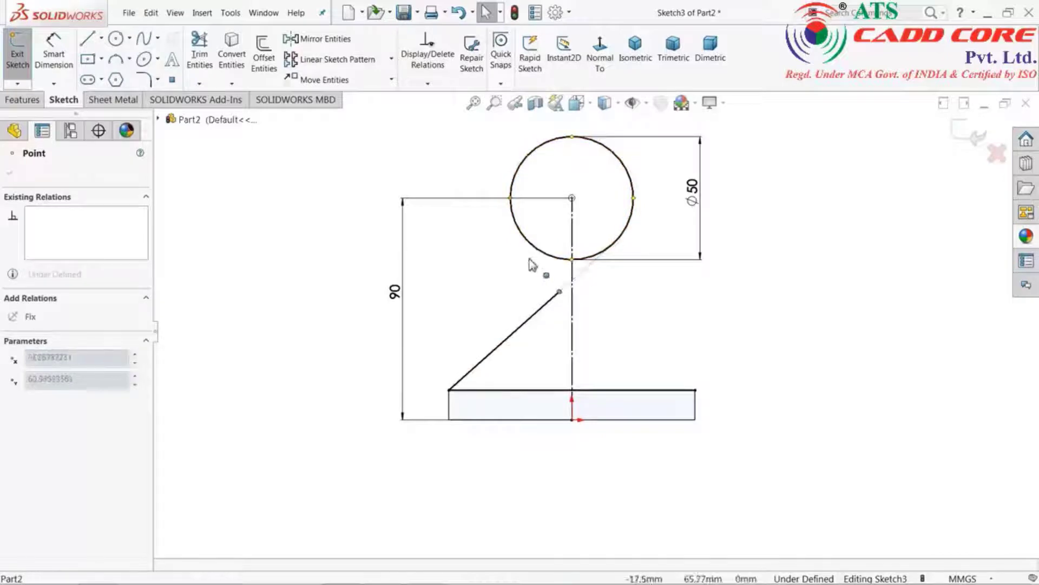
{"action": "left_click_drag", "start_coordinate": [502, 308], "coordinate": [520, 325]}
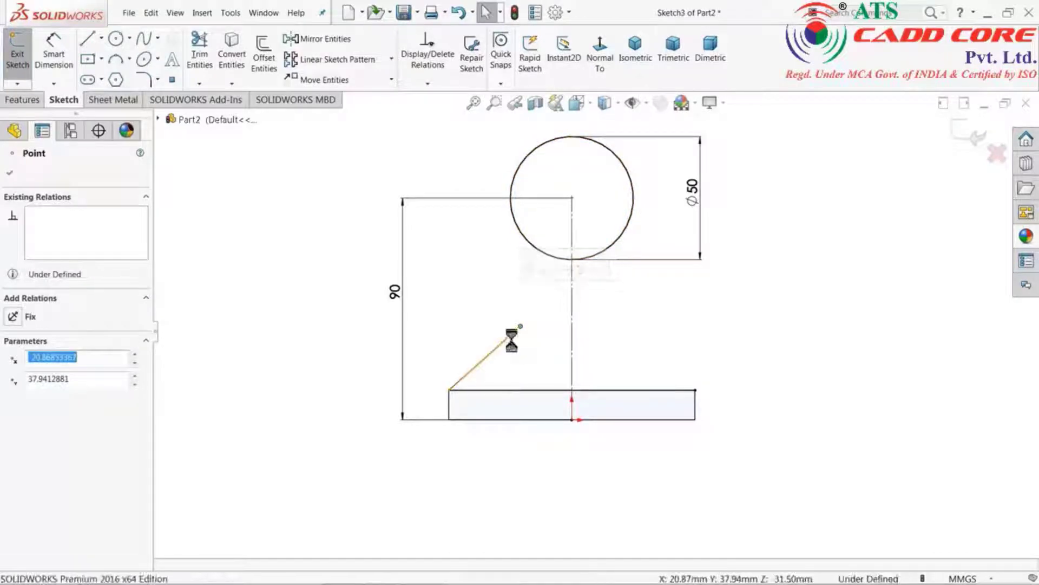
{"action": "key", "text": "Delete"}
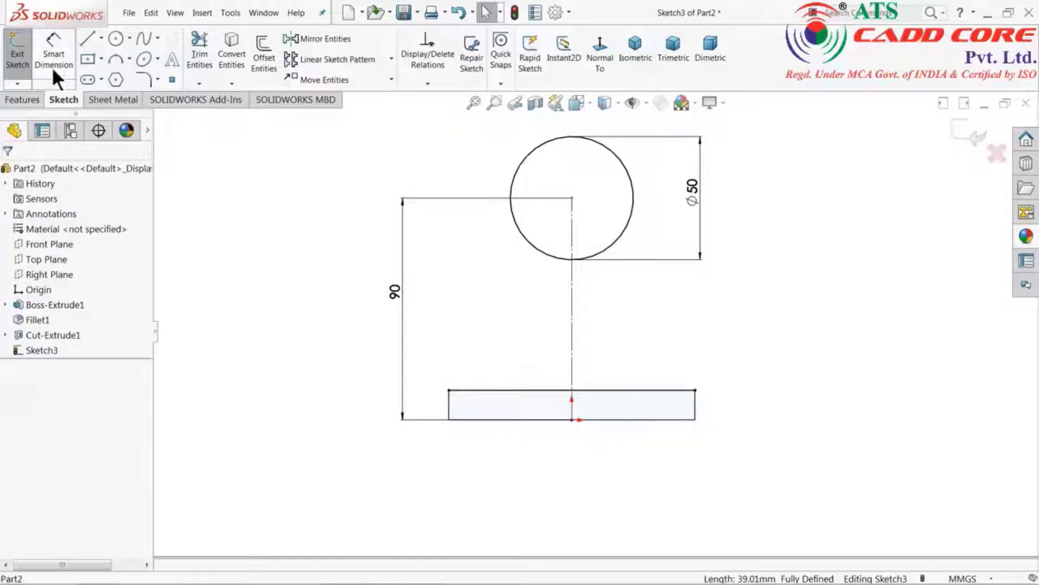
Draw slanted lines from the plate's upper corners to the circle's lower sides, about 73 mm long on the left and 72 mm on the right.
{"action": "left_click", "coordinate": [90, 38]}
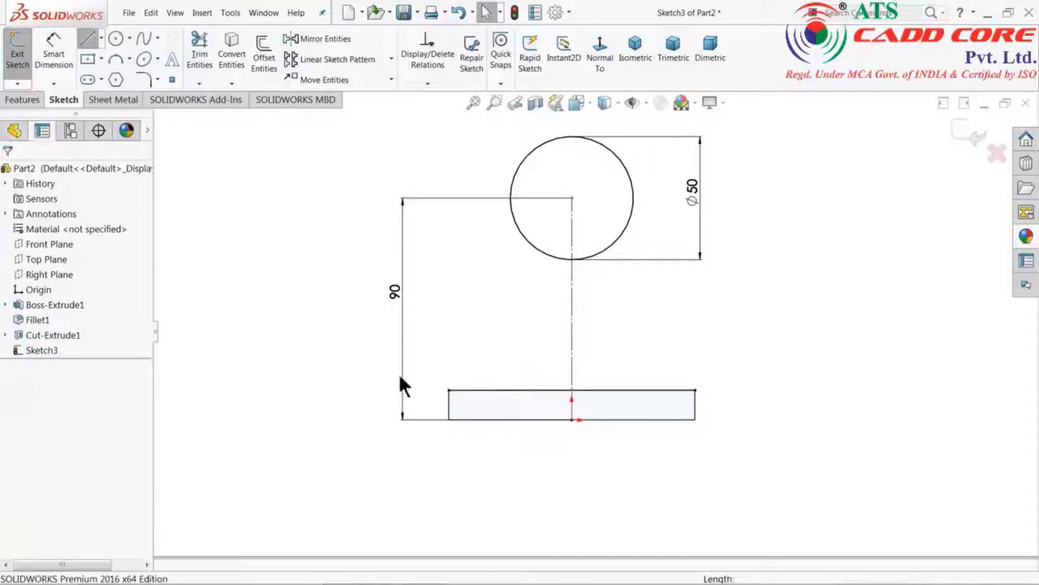
{"action": "left_click", "coordinate": [449, 390]}
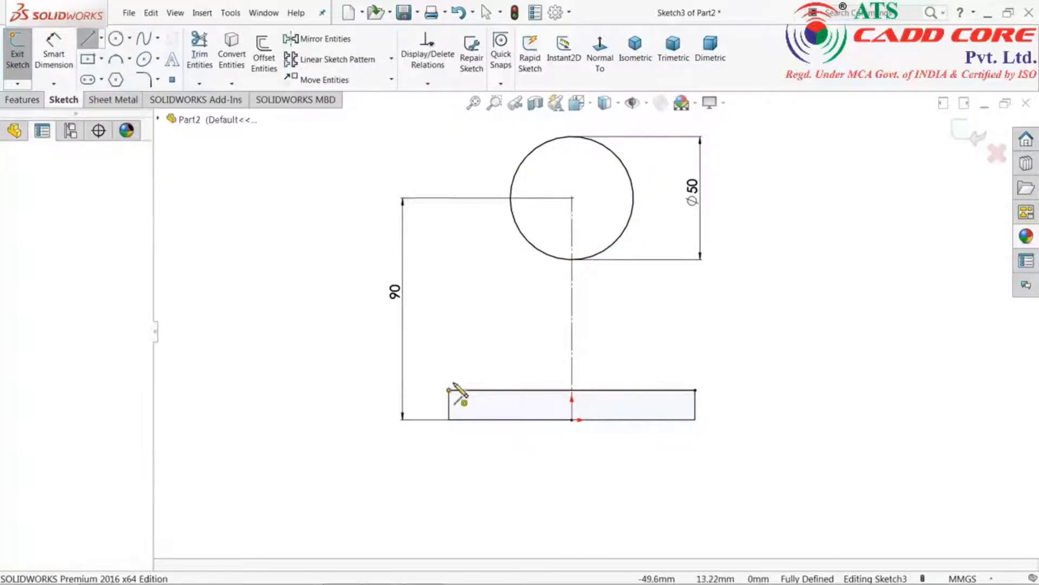
{"action": "left_click", "coordinate": [515, 222]}
{"action": "right_click", "coordinate": [468, 252]}
{"action": "left_click", "coordinate": [481, 255]}
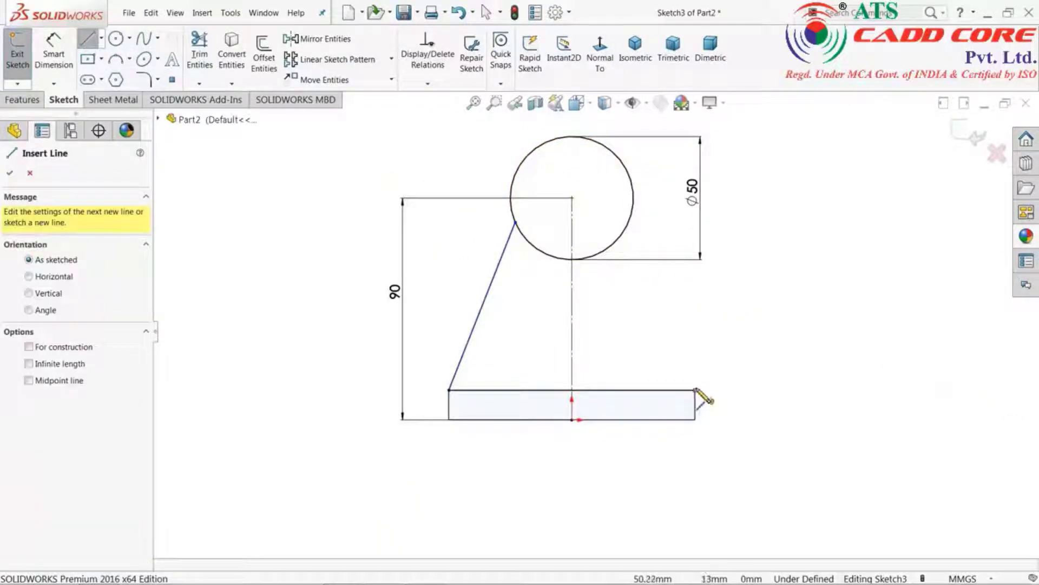
{"action": "left_click", "coordinate": [696, 389]}
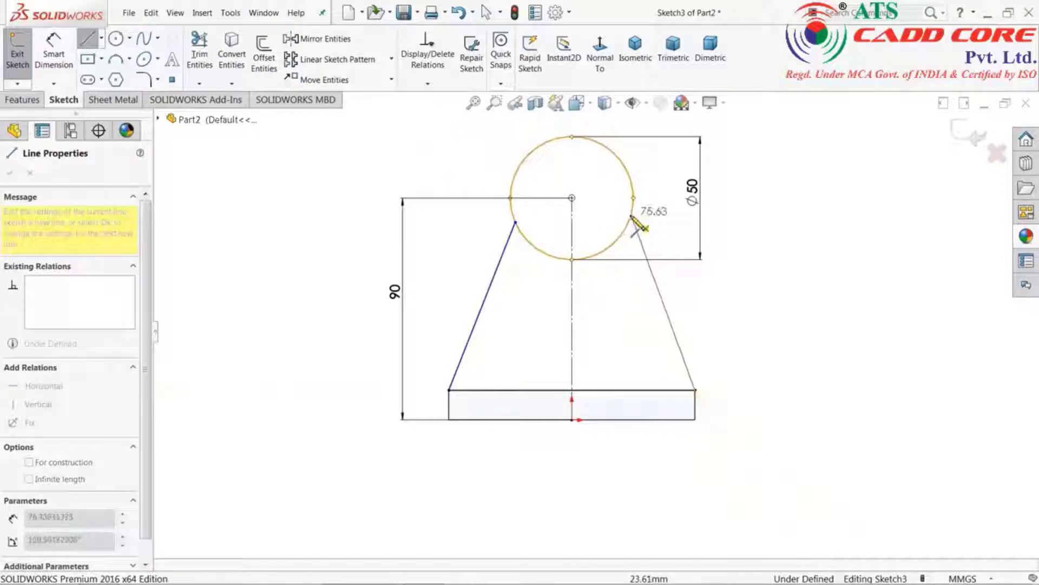
{"action": "left_click", "coordinate": [627, 228]}
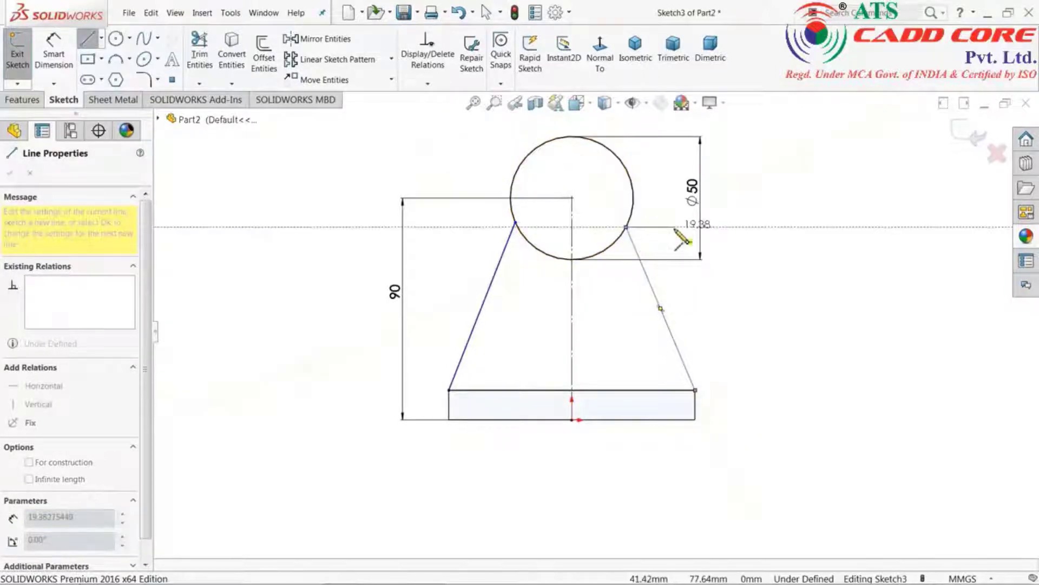
{"action": "right_click", "coordinate": [679, 238]}
{"action": "left_click", "coordinate": [707, 237]}
Make the right and left slanted lines tangent to the 50 mm circle.
{"action": "scroll", "coordinate": [644, 236], "scroll_direction": "down", "scroll_amount": 4}
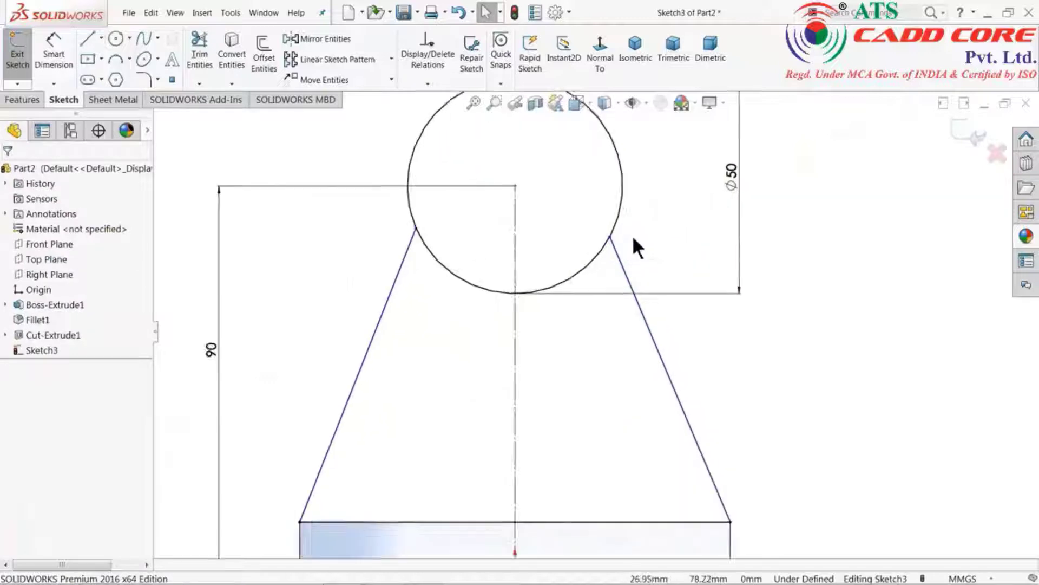
{"action": "left_click", "coordinate": [607, 249]}
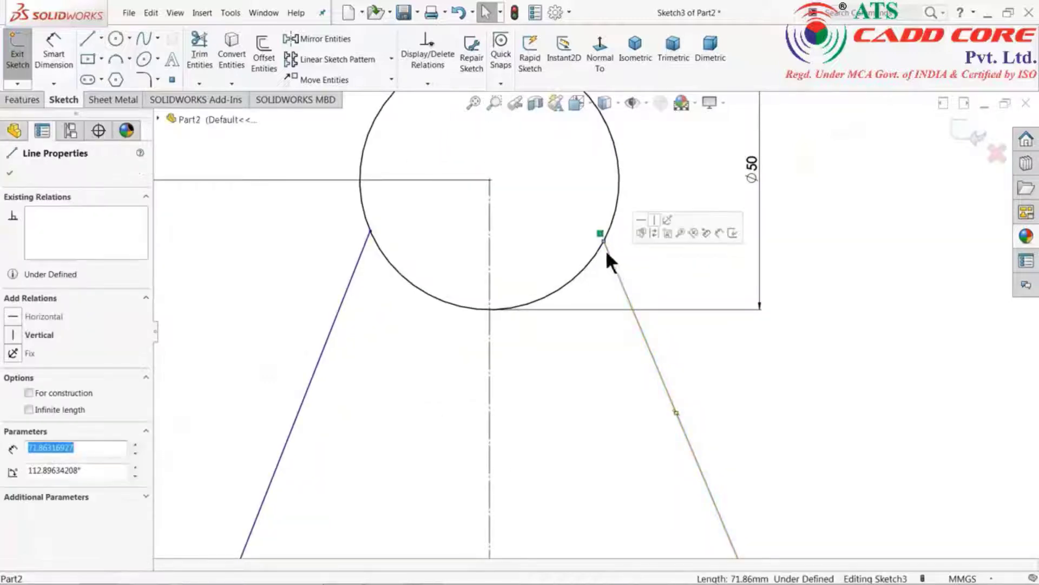
{"action": "left_click", "coordinate": [597, 261], "text": "ctrl"}
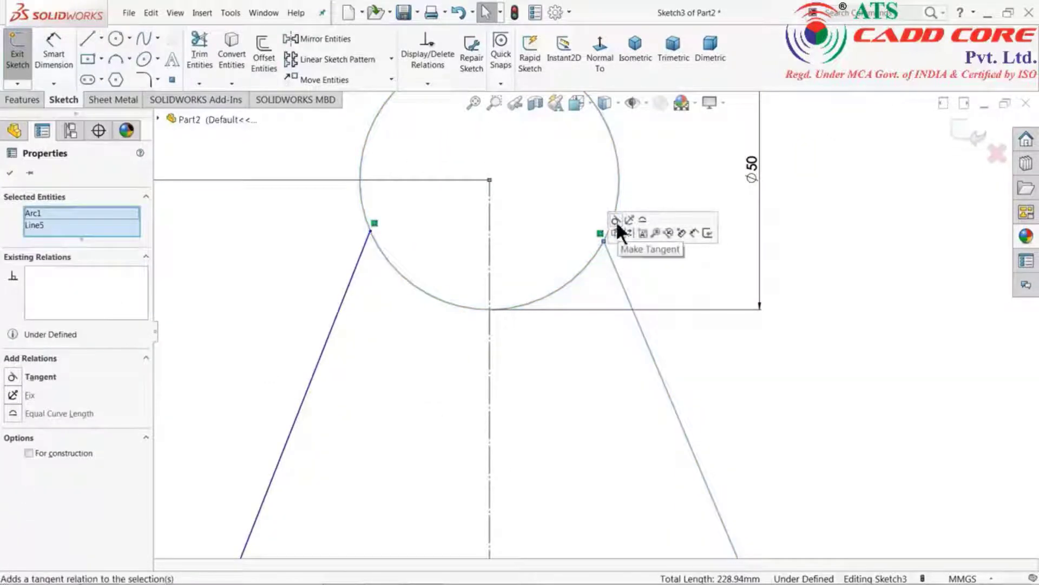
{"action": "left_click", "coordinate": [615, 219]}
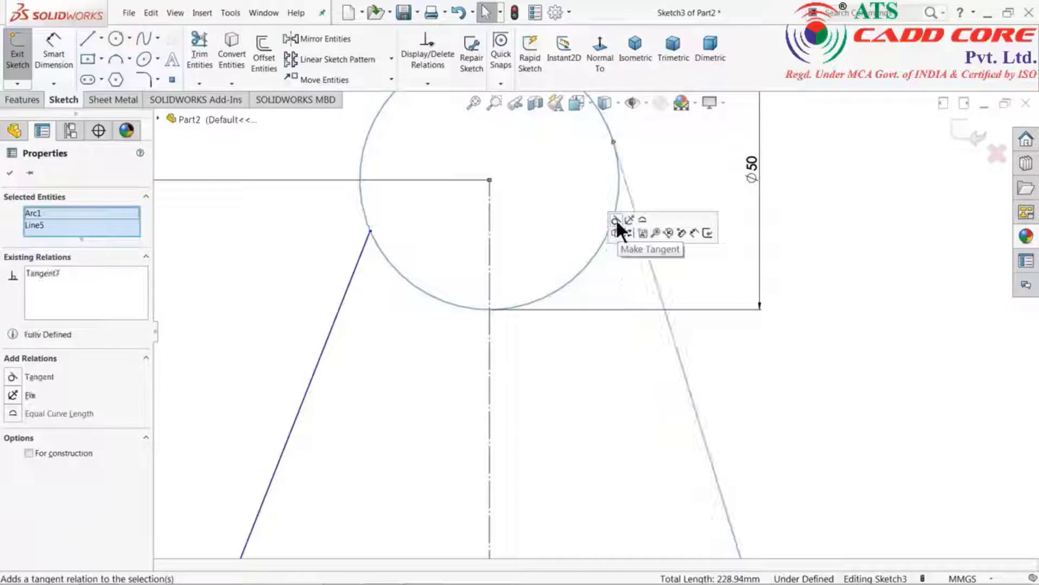
{"action": "left_click", "coordinate": [634, 188]}
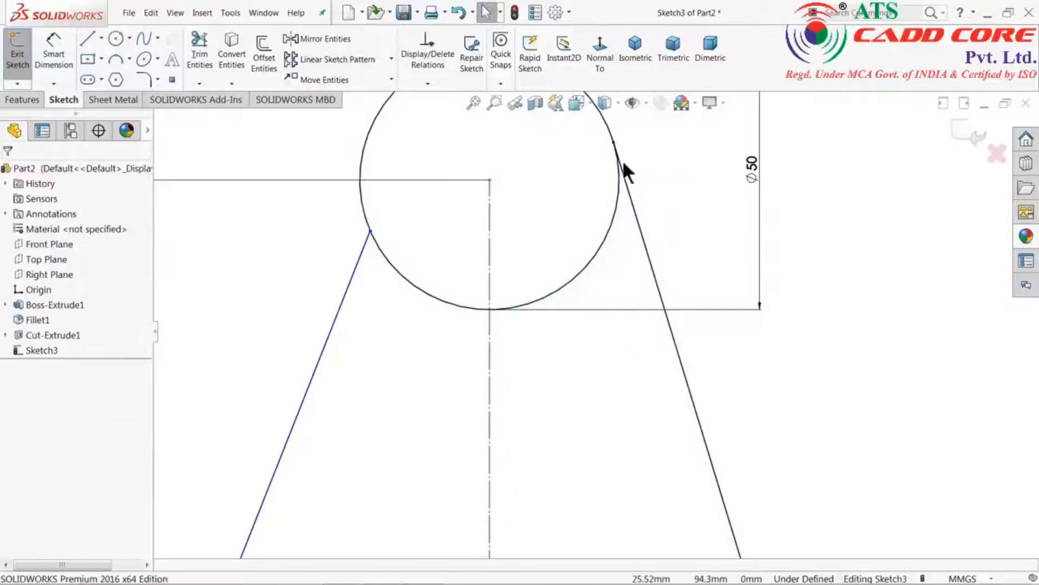
{"action": "left_click", "coordinate": [362, 257]}
{"action": "left_click", "coordinate": [390, 262], "text": "ctrl"}
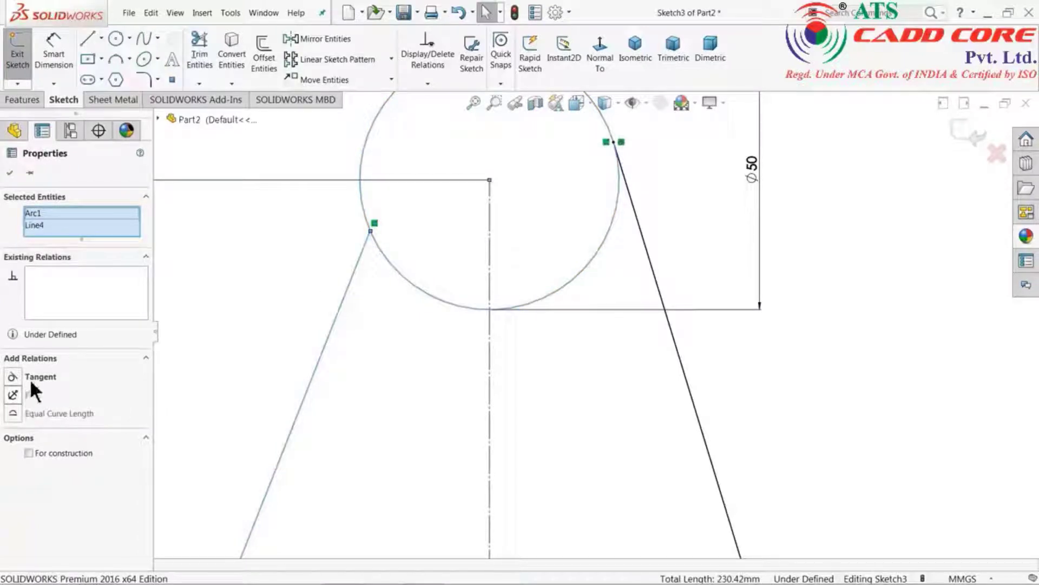
{"action": "left_click", "coordinate": [30, 379]}
{"action": "left_click", "coordinate": [274, 265]}
{"action": "key", "text": "f"}
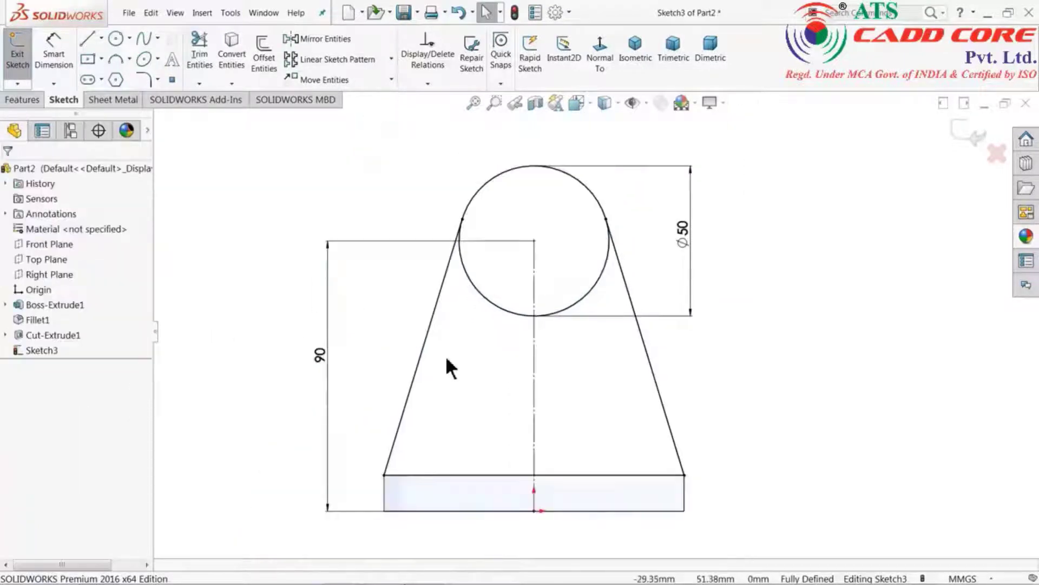
{"action": "scroll", "coordinate": [446, 358], "scroll_direction": "down", "scroll_amount": 2}
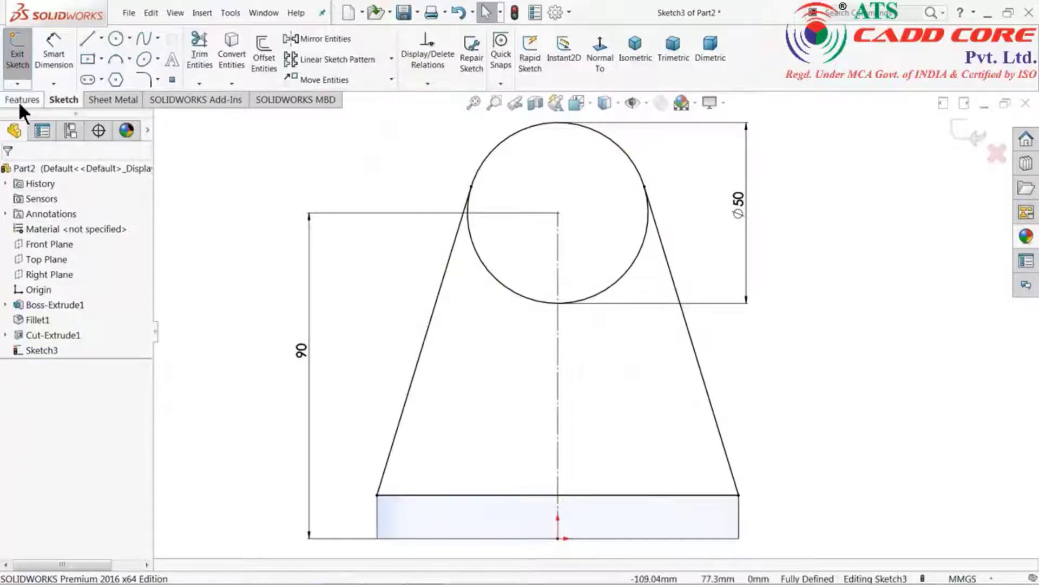
Exit the sketch and extrude the circle and both regions beneath it 10 mm, reversed towards the base plate.
{"action": "left_click", "coordinate": [969, 134]}
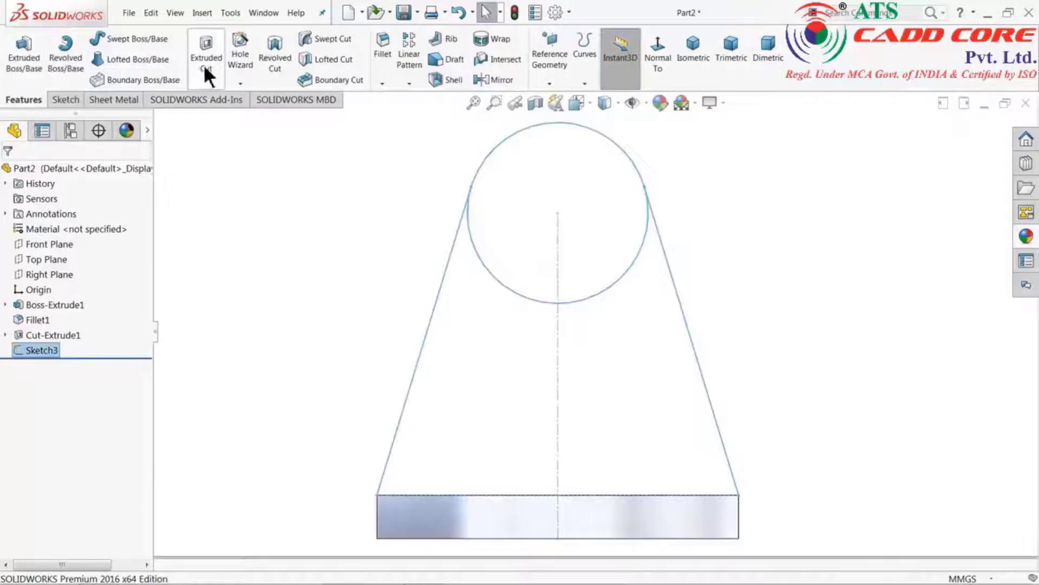
{"action": "left_click", "coordinate": [24, 54]}
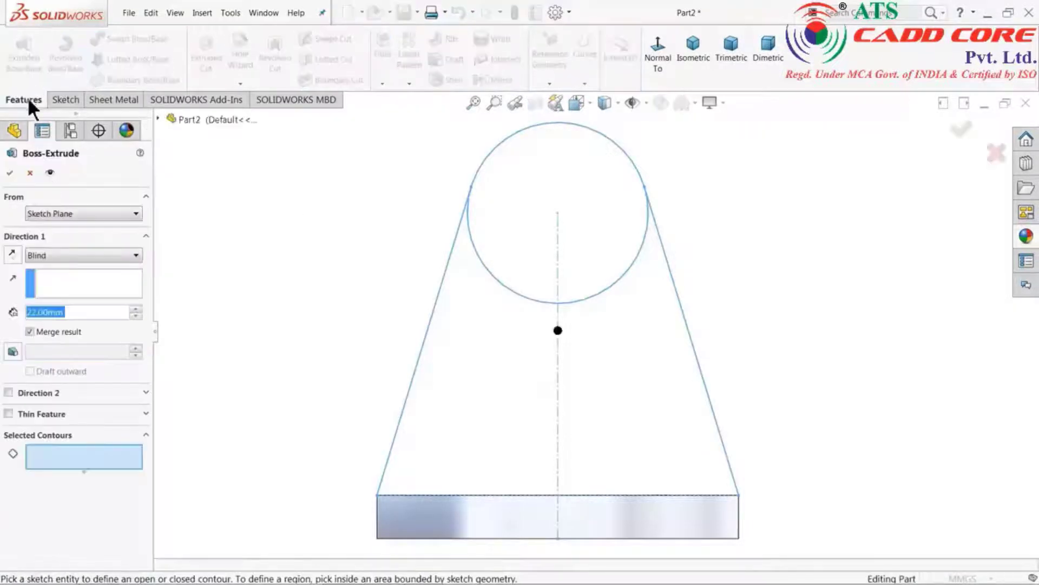
{"action": "left_click", "coordinate": [493, 420]}
{"action": "left_click", "coordinate": [598, 414]}
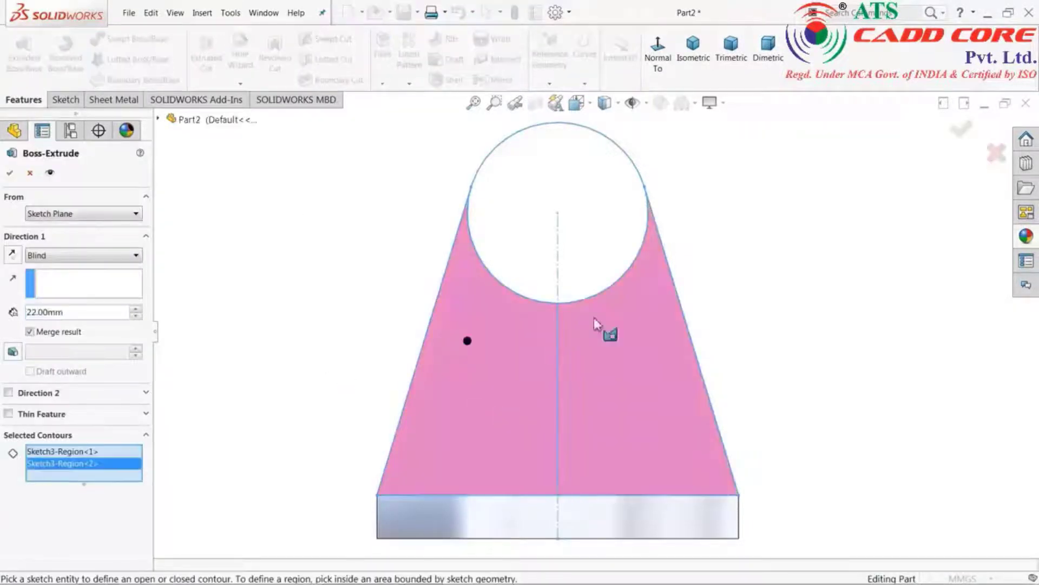
{"action": "left_click", "coordinate": [586, 261]}
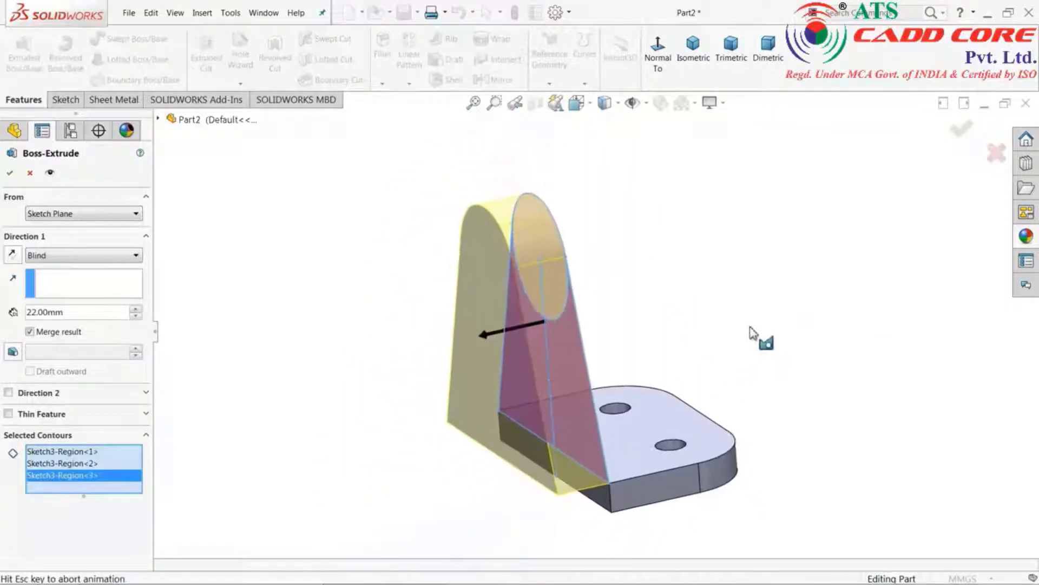
{"action": "middle_click_drag", "start_coordinate": [754, 336], "coordinate": [957, 398]}
{"action": "scroll", "coordinate": [756, 456], "scroll_direction": "down", "scroll_amount": 2}
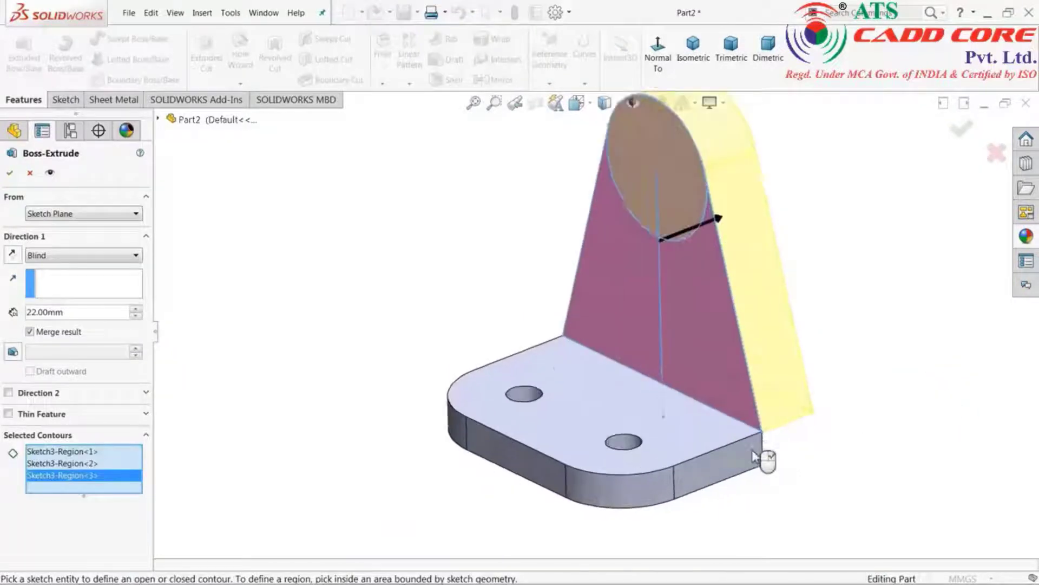
{"action": "left_click", "coordinate": [11, 253]}
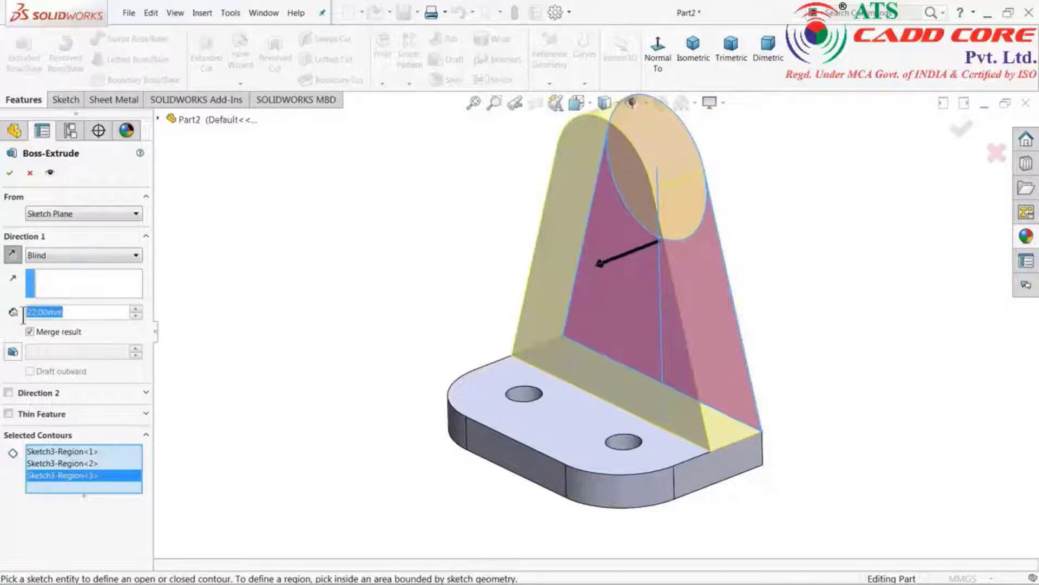
{"action": "type", "text": "10"}
{"action": "key", "text": "Return"}
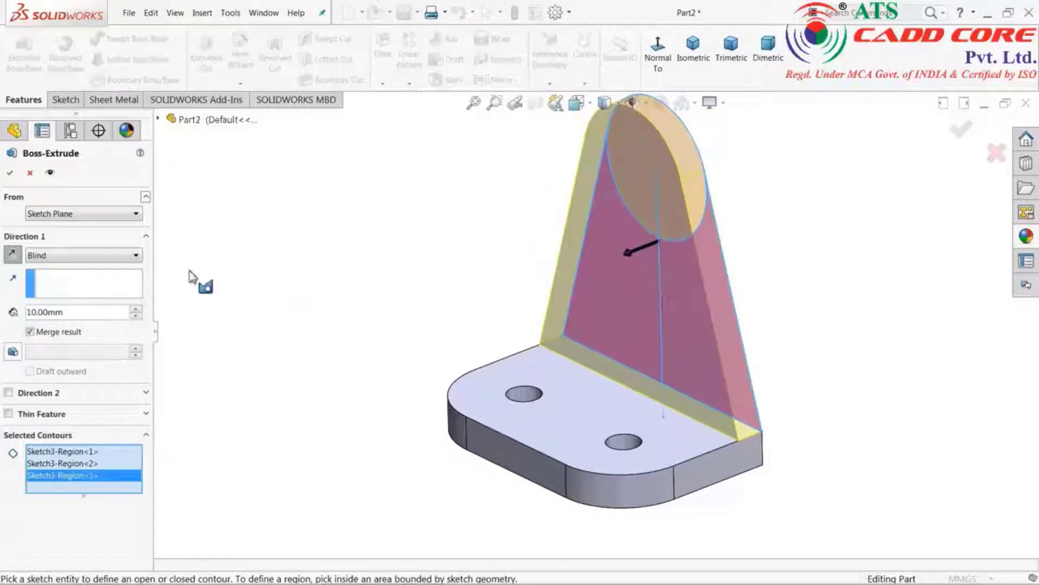
{"action": "left_click", "coordinate": [9, 173]}
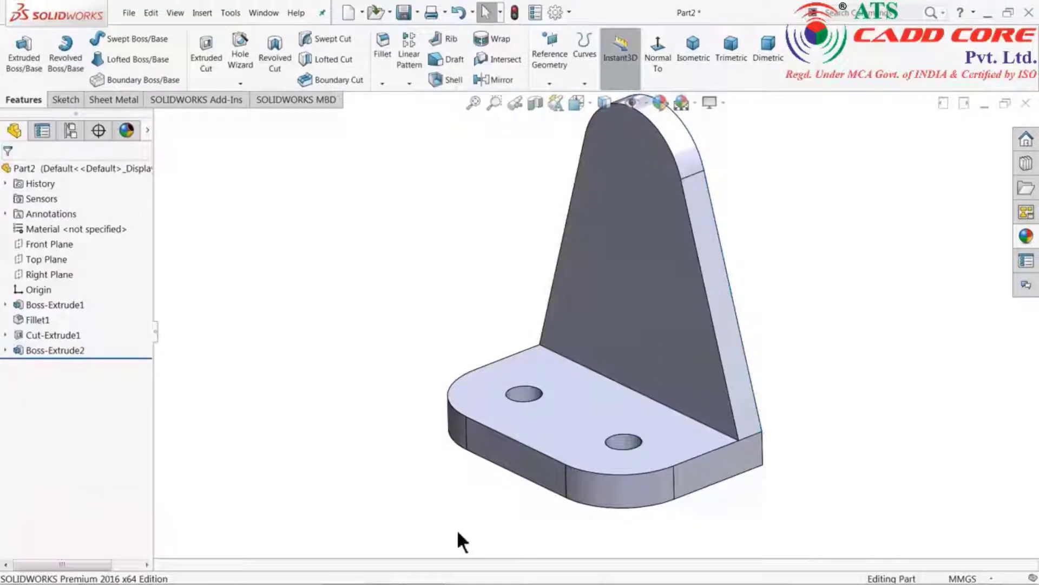
Check the cylinder length in the reference drawing and extrude the 50 mm circle of the upright's sketch 44 mm, reversed over the base plate.
{"action": "left_click", "coordinate": [424, 573]}
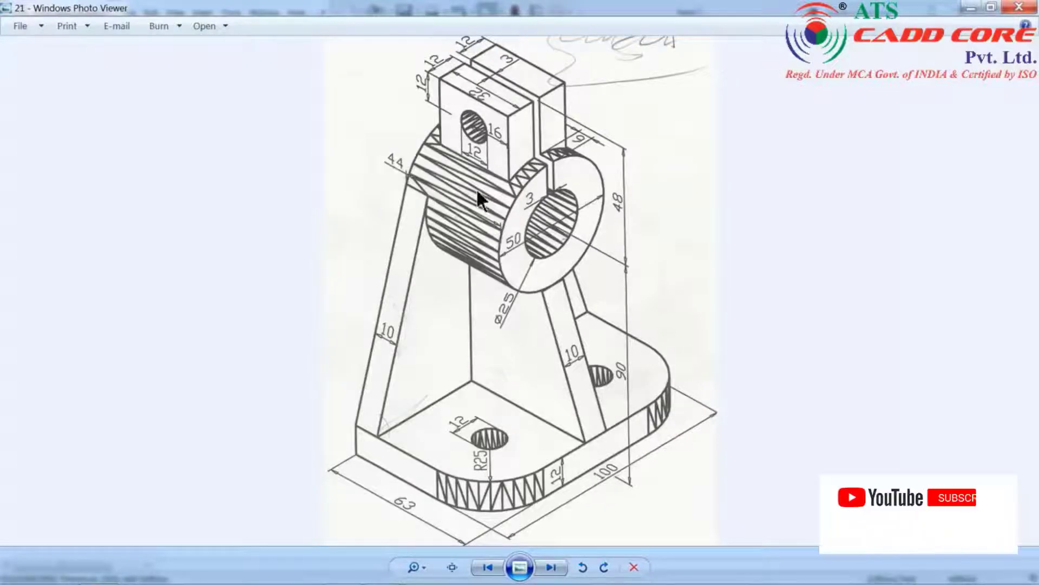
{"action": "left_click", "coordinate": [972, 8]}
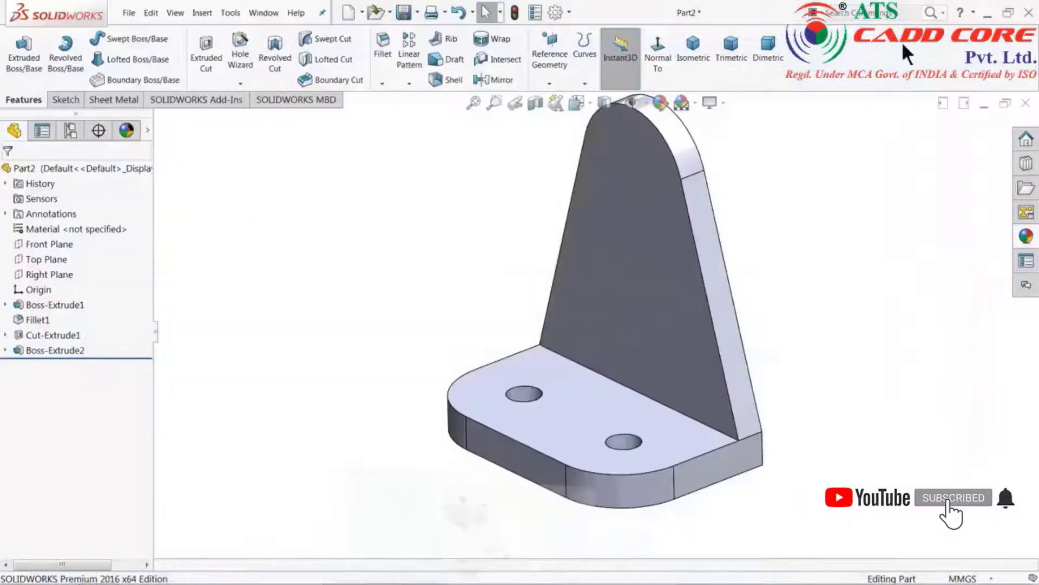
{"action": "left_click", "coordinate": [5, 350]}
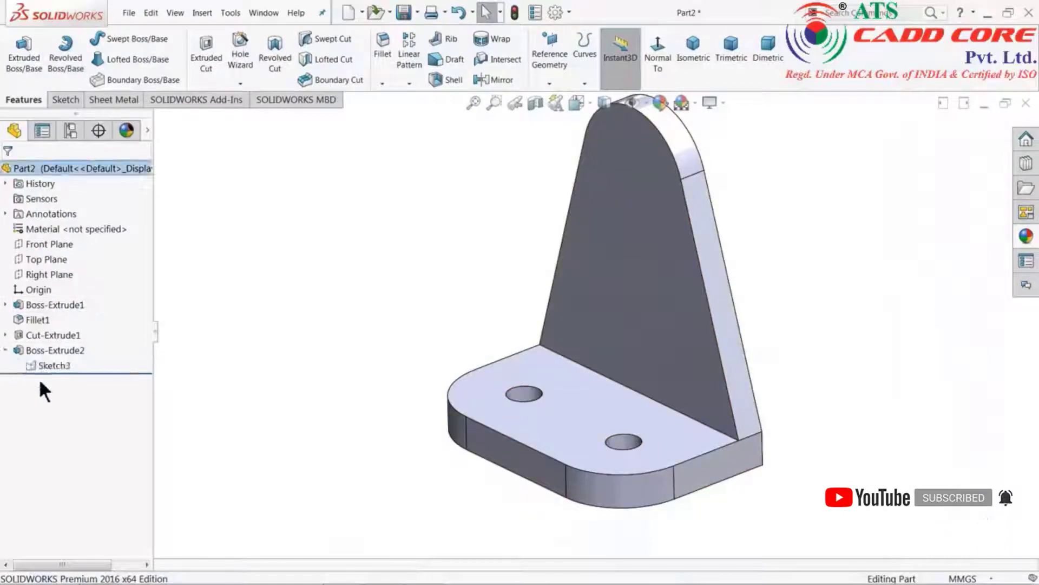
{"action": "left_click", "coordinate": [51, 366]}
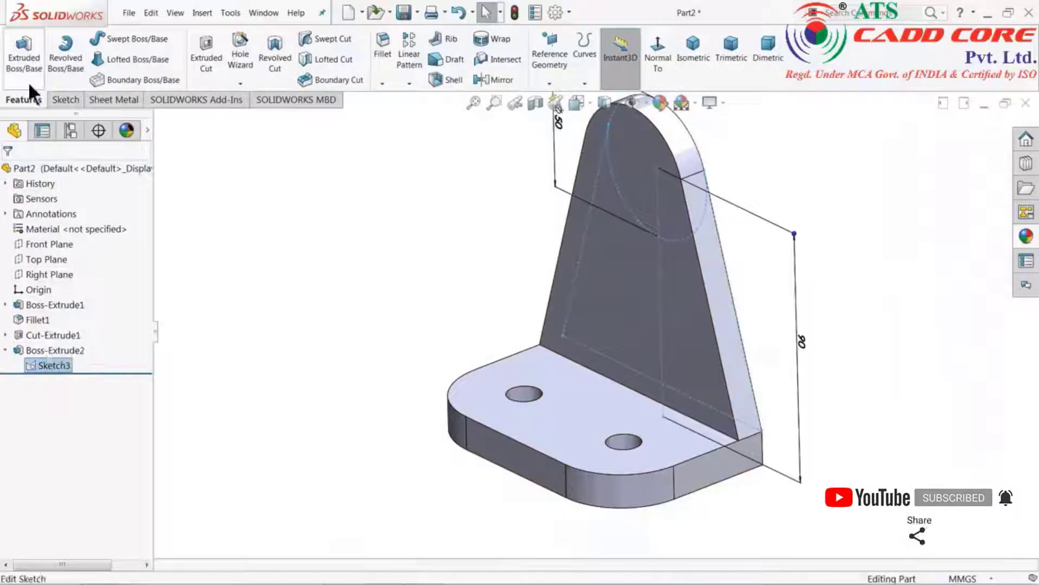
{"action": "left_click", "coordinate": [24, 59]}
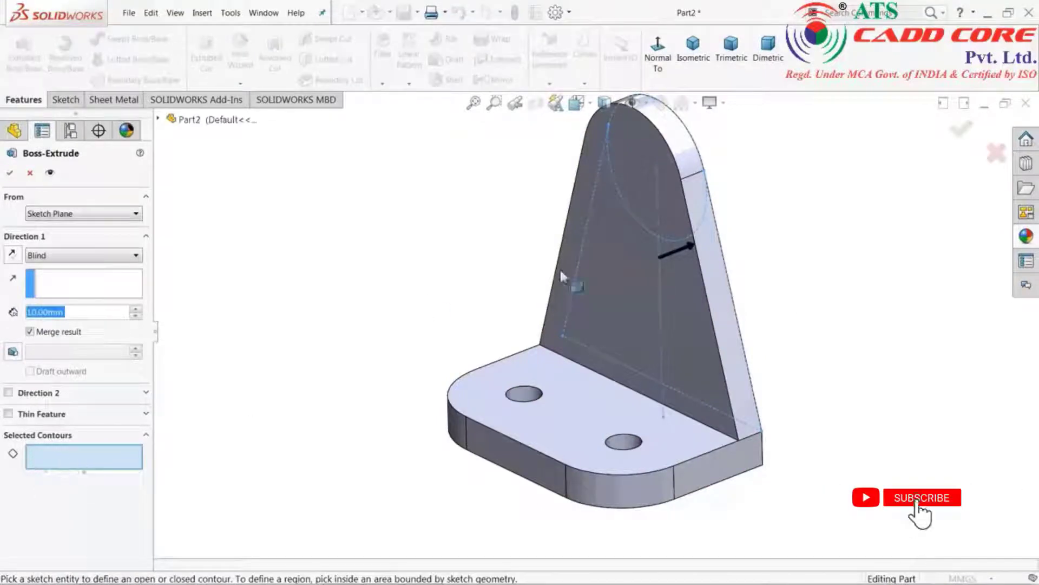
{"action": "left_click", "coordinate": [651, 232]}
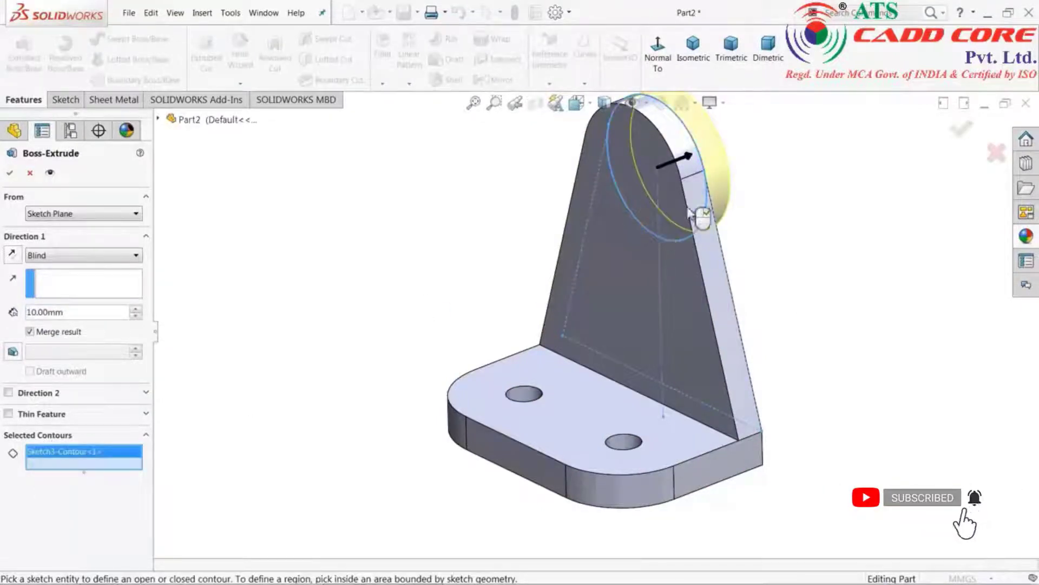
{"action": "scroll", "coordinate": [684, 177], "scroll_direction": "down", "scroll_amount": 1}
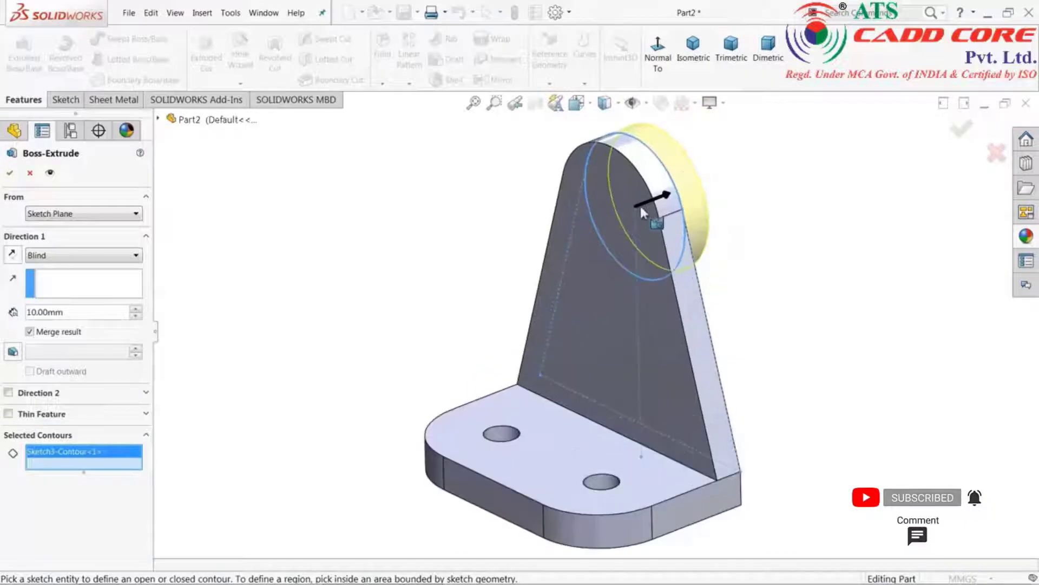
{"action": "left_click", "coordinate": [11, 255]}
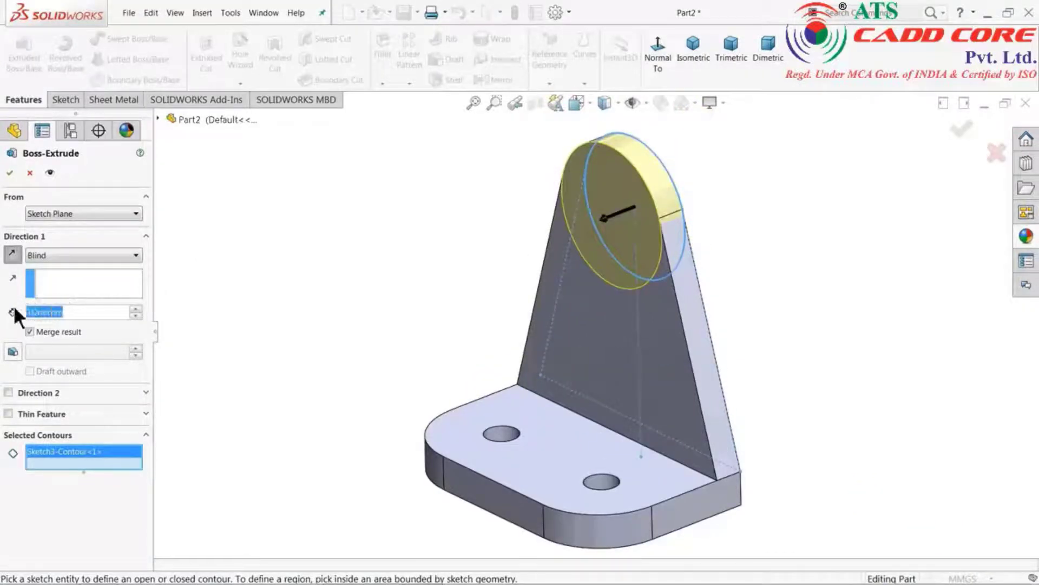
{"action": "type", "text": "44"}
{"action": "key", "text": "Return"}
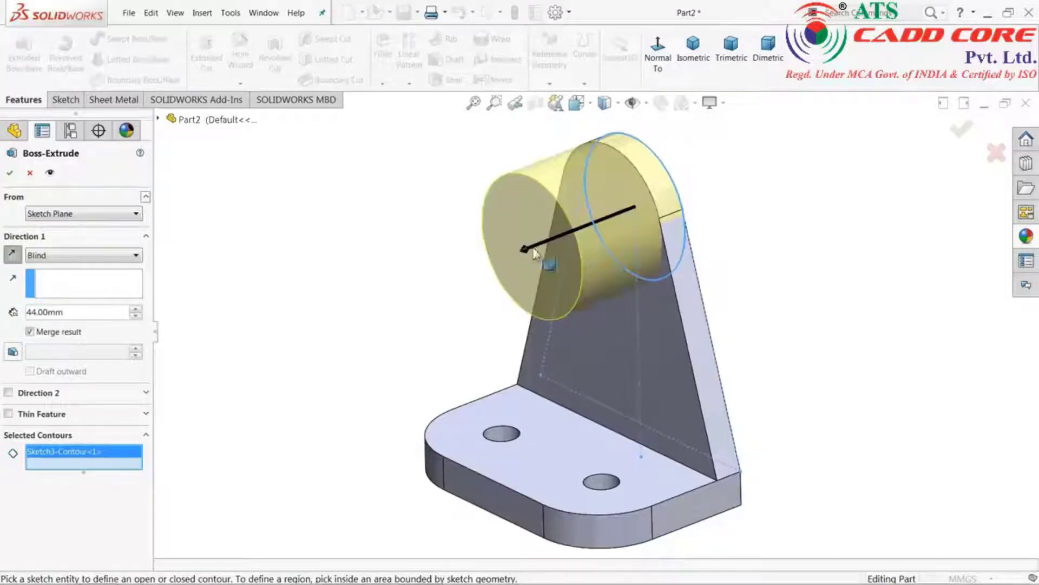
{"action": "left_click", "coordinate": [9, 173]}
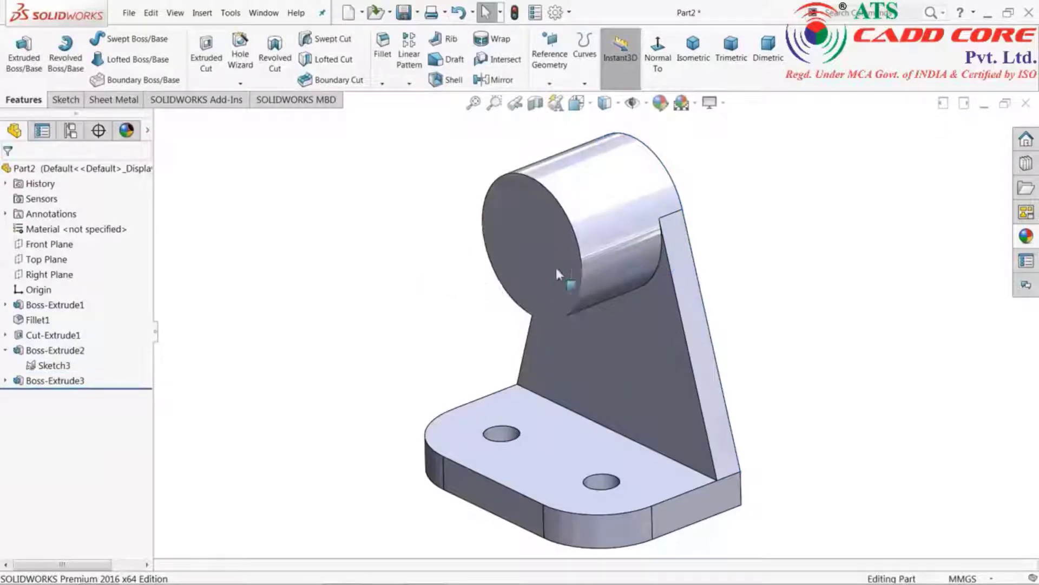
Start a sketch on the cylinder's front face and draw a concentric circle about 29.5 mm in diameter.
{"action": "left_click", "coordinate": [546, 252]}
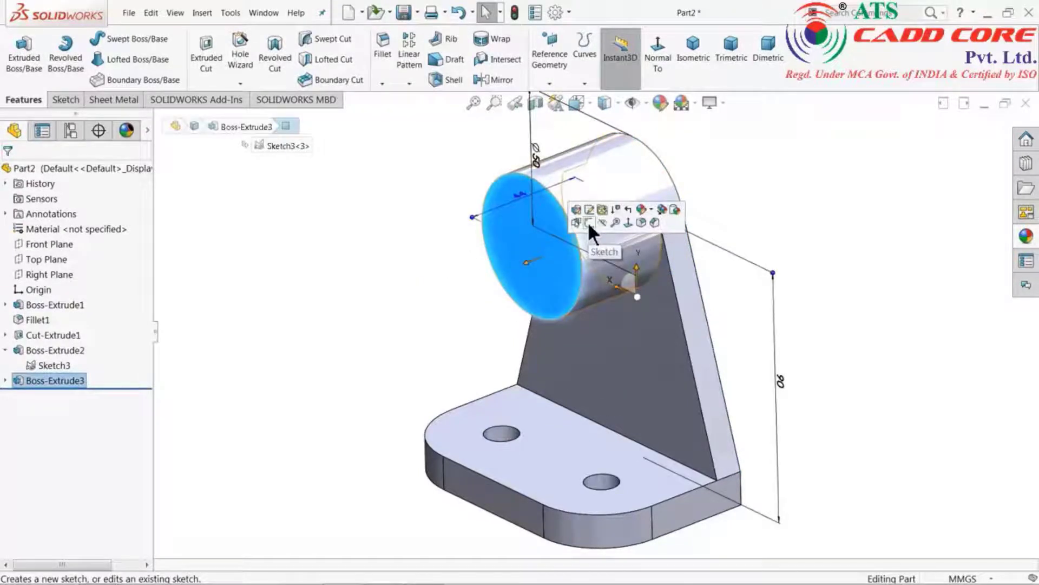
{"action": "left_click", "coordinate": [588, 222]}
{"action": "left_click", "coordinate": [115, 40]}
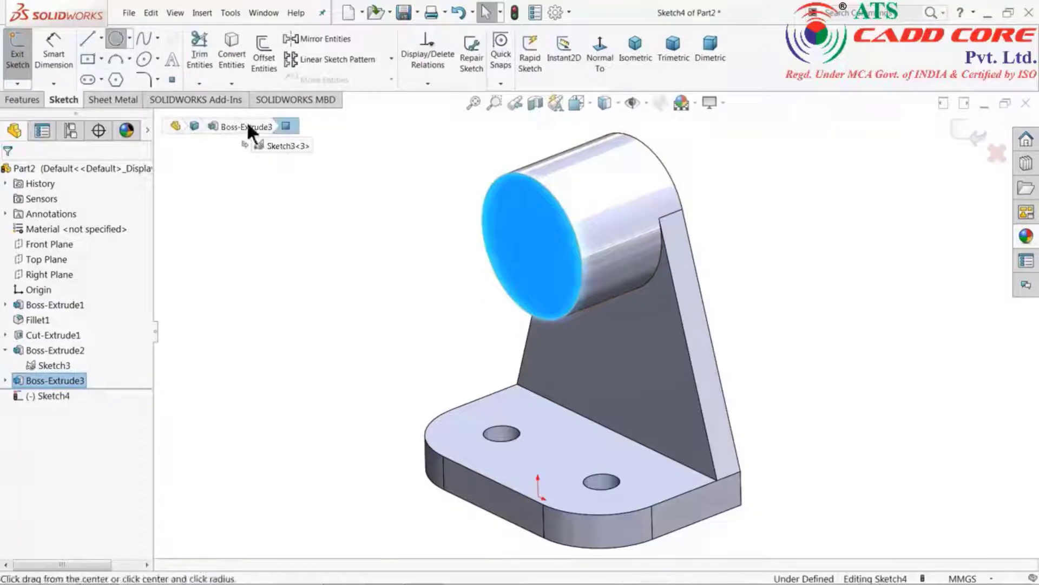
{"action": "scroll", "coordinate": [590, 282], "scroll_direction": "down", "scroll_amount": 1}
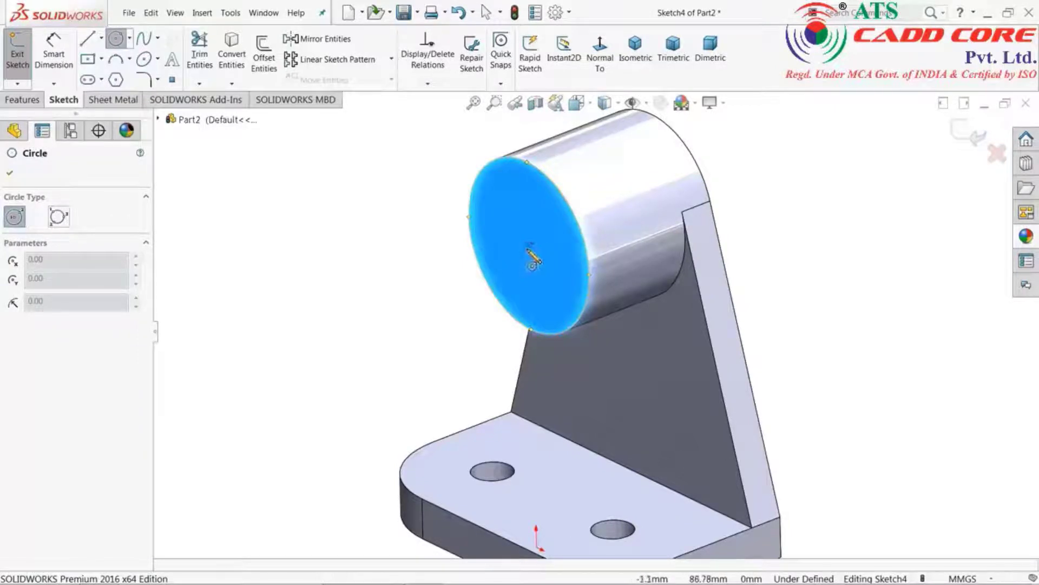
{"action": "left_click", "coordinate": [530, 246]}
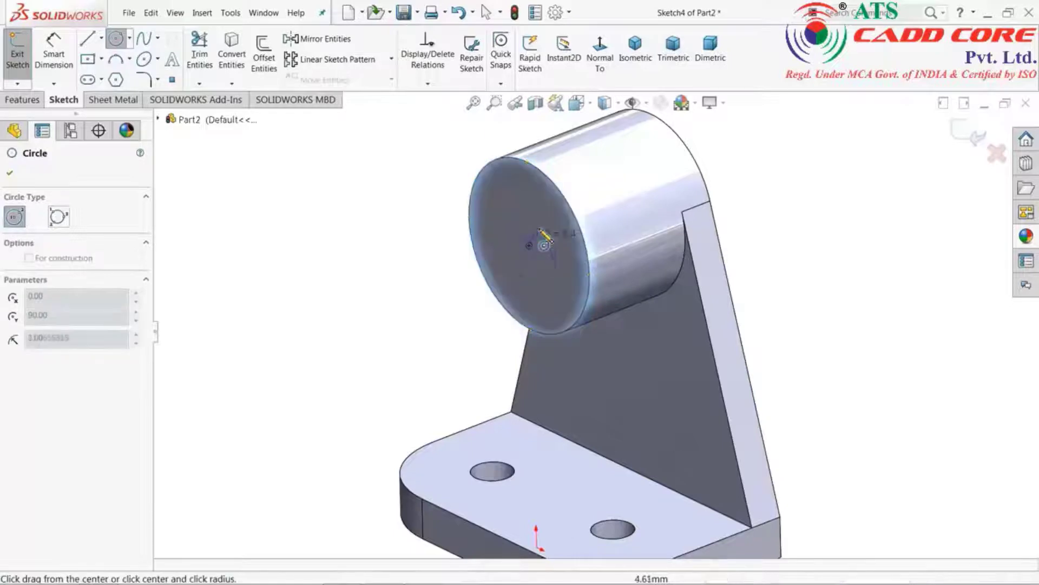
{"action": "left_click", "coordinate": [544, 209]}
{"action": "scroll", "coordinate": [553, 248], "scroll_direction": "down", "scroll_amount": 2}
{"action": "scroll", "coordinate": [558, 259], "scroll_direction": "down", "scroll_amount": 3}
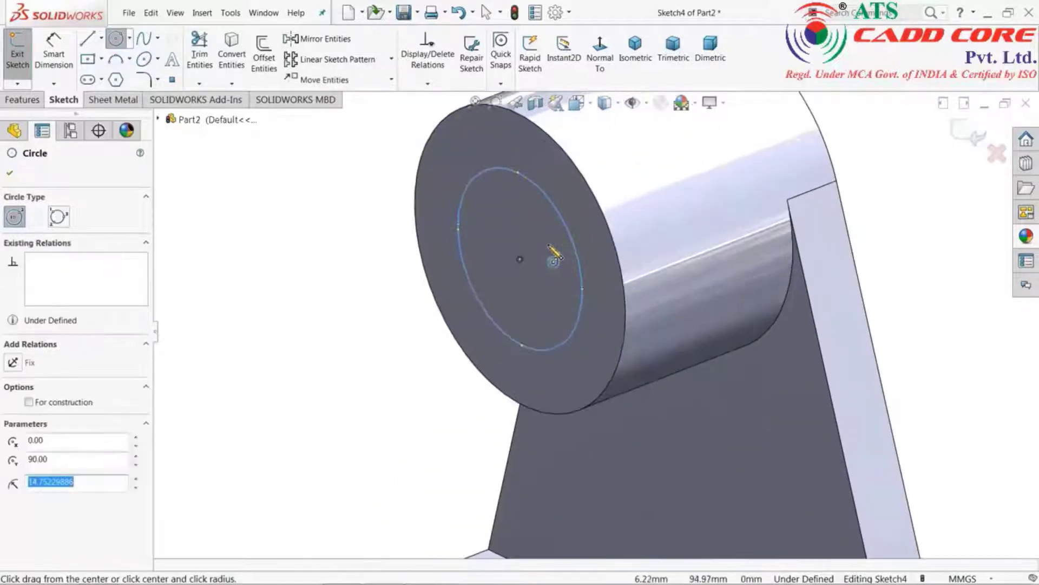
Set the inner circle's diameter to 25 mm, then exit the sketch into an extruded cut.
{"action": "left_click", "coordinate": [54, 56]}
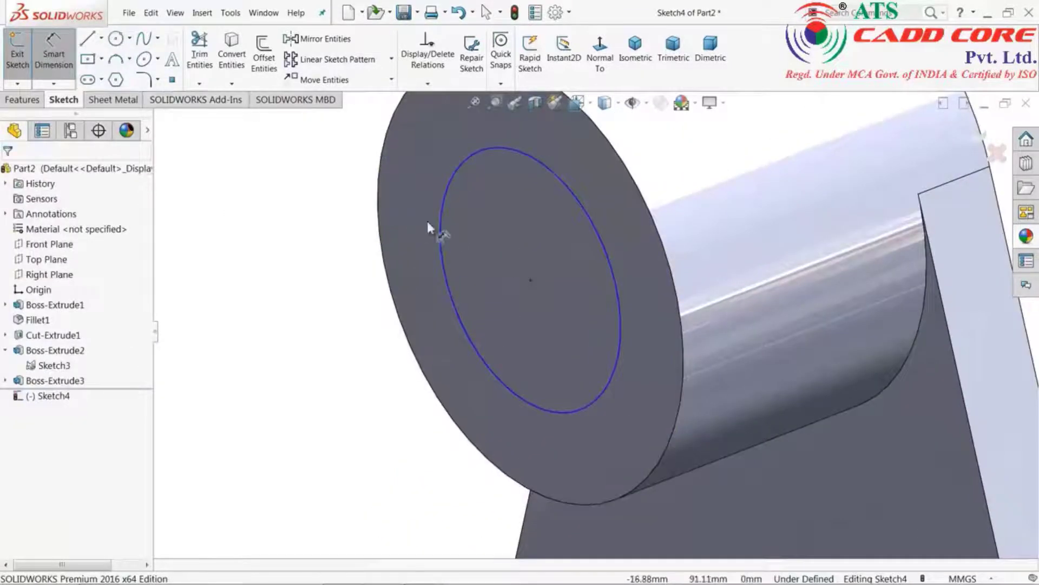
{"action": "left_click", "coordinate": [441, 229]}
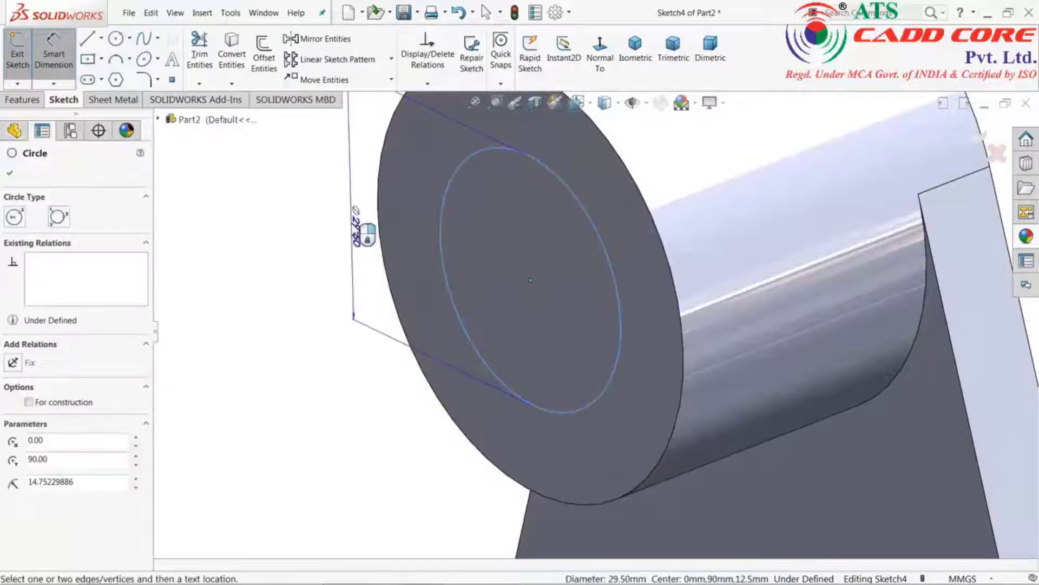
{"action": "left_click", "coordinate": [360, 234]}
{"action": "type", "text": "25"}
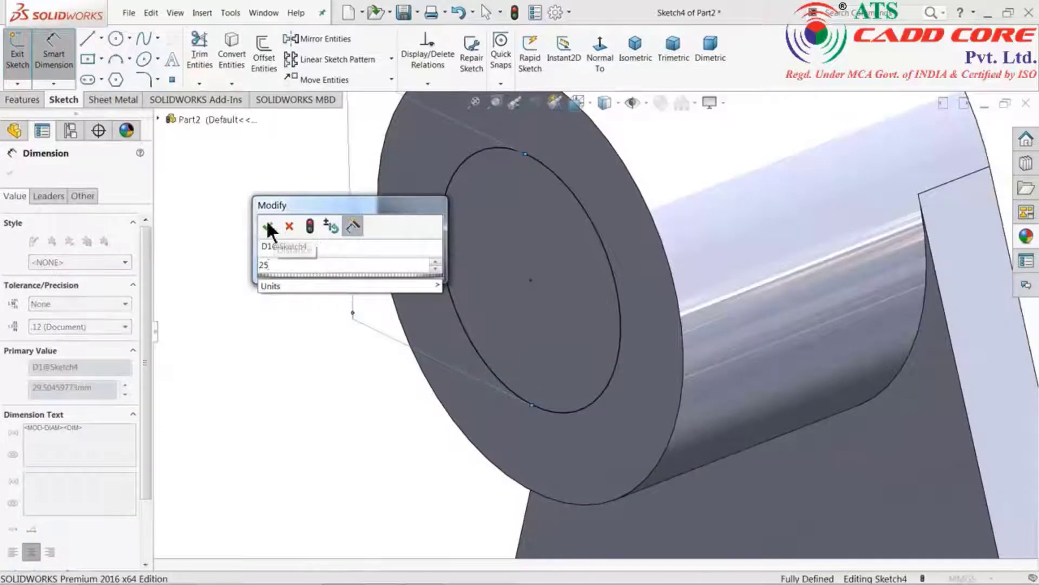
{"action": "left_click", "coordinate": [267, 226]}
{"action": "scroll", "coordinate": [490, 295], "scroll_direction": "up", "scroll_amount": 3}
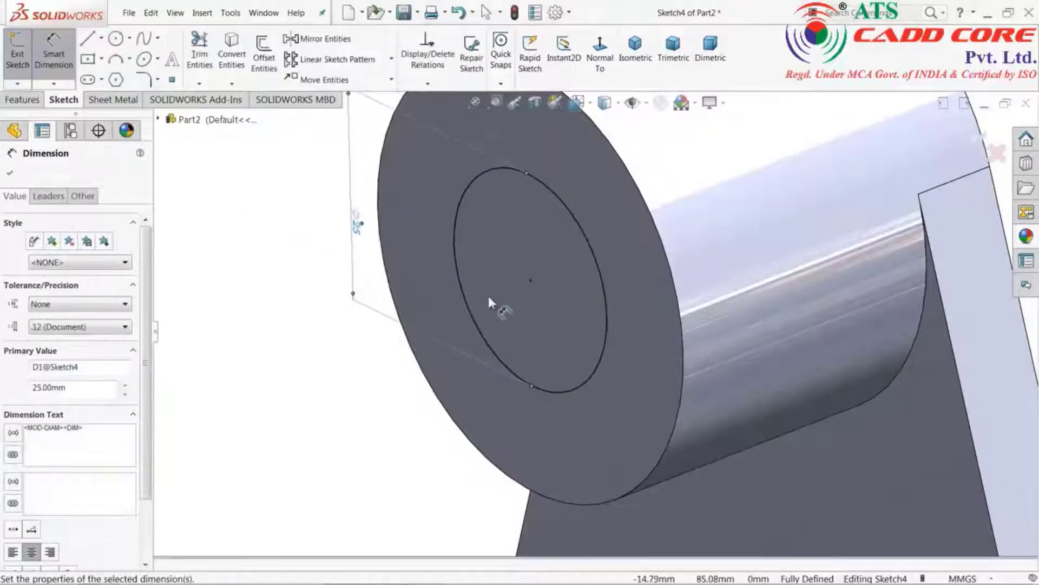
{"action": "left_click", "coordinate": [54, 60]}
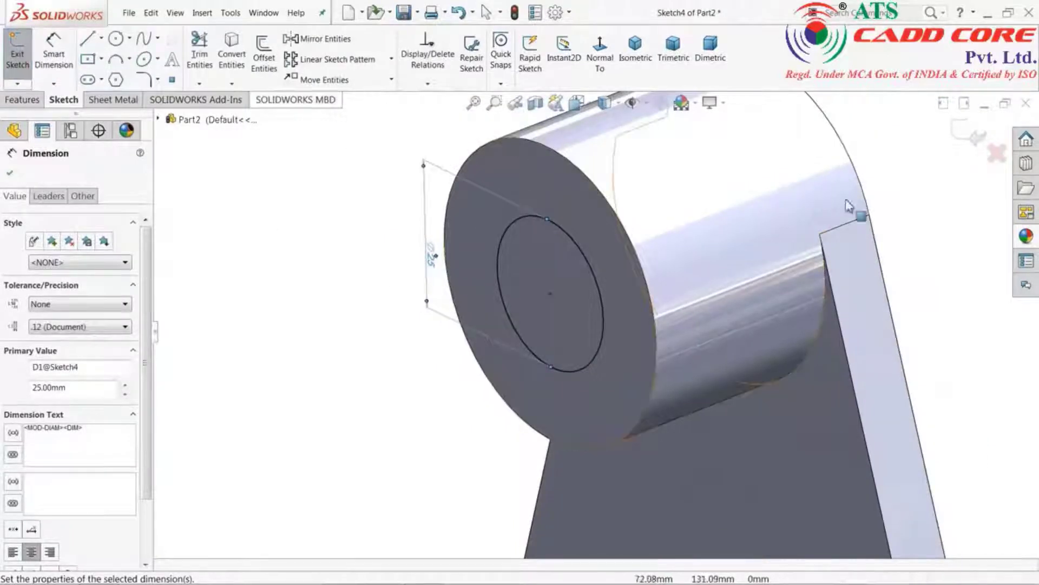
{"action": "left_click", "coordinate": [966, 131]}
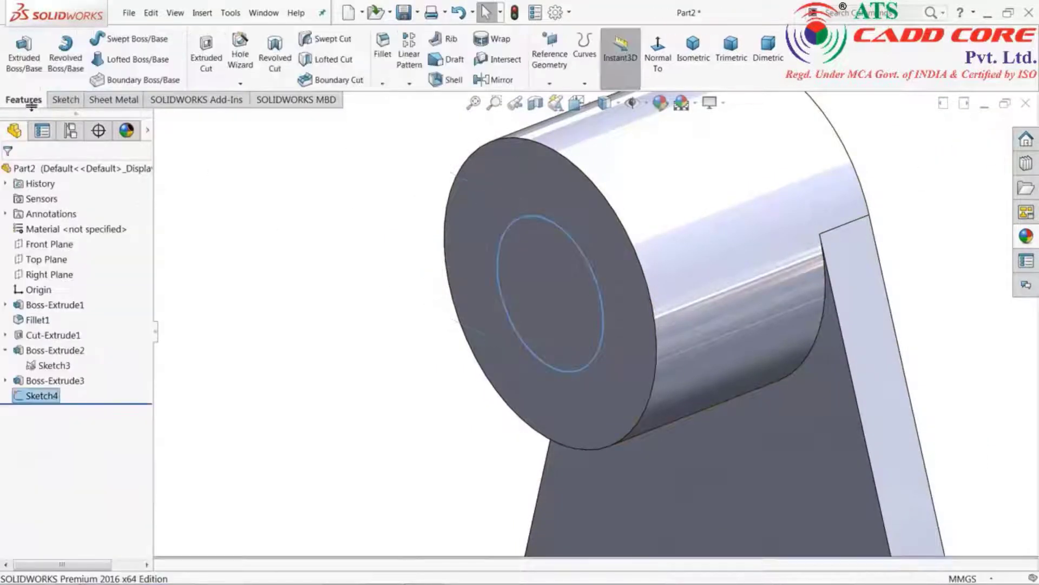
{"action": "left_click", "coordinate": [206, 53]}
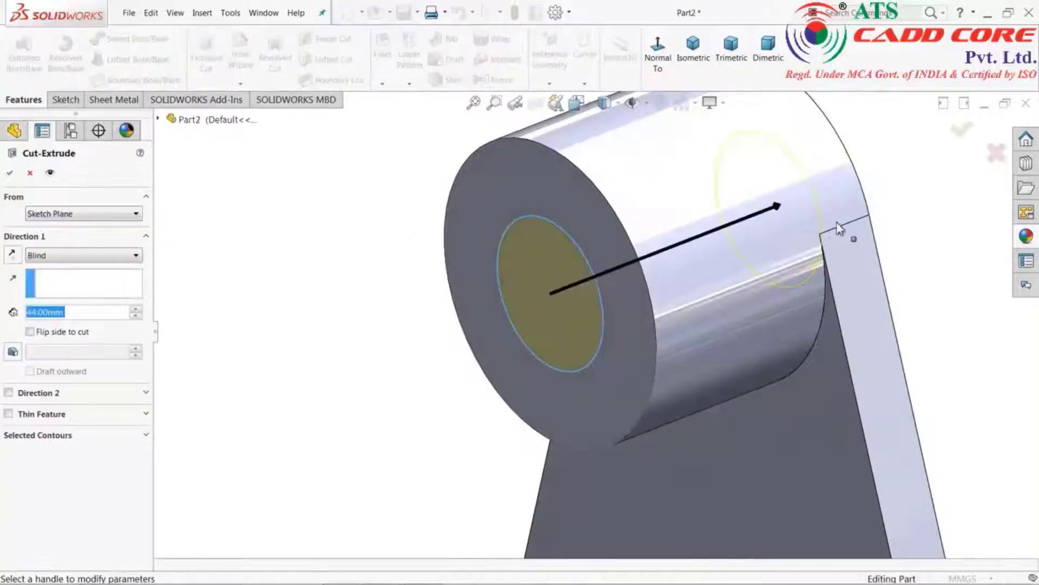
Try a blind depth of 84 mm for the cut through the cylinder.
{"action": "left_click", "coordinate": [40, 255]}
{"action": "left_click", "coordinate": [56, 270]}
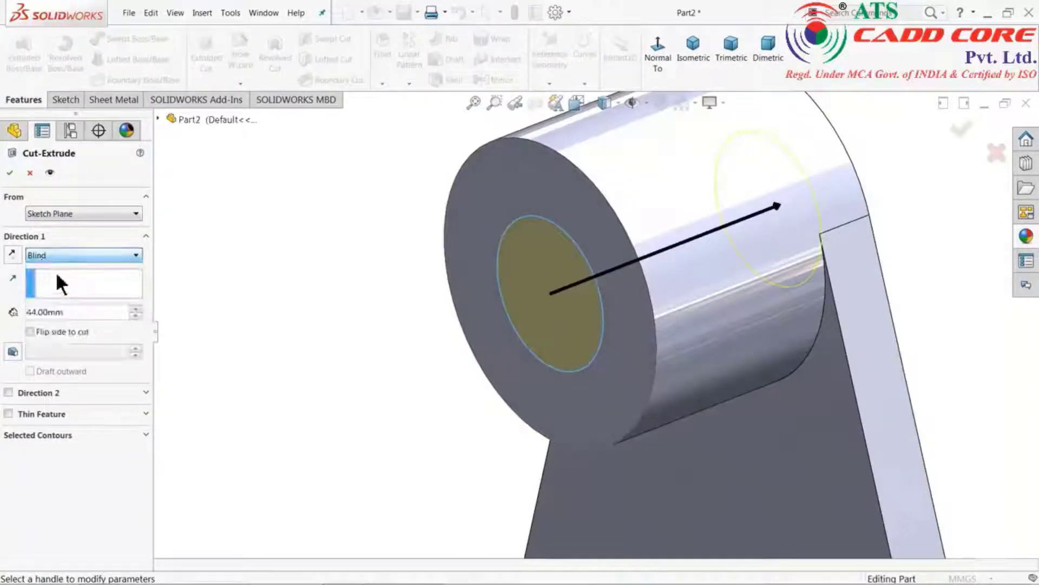
{"action": "left_click", "coordinate": [136, 309]}
{"action": "left_click", "coordinate": [136, 309]}
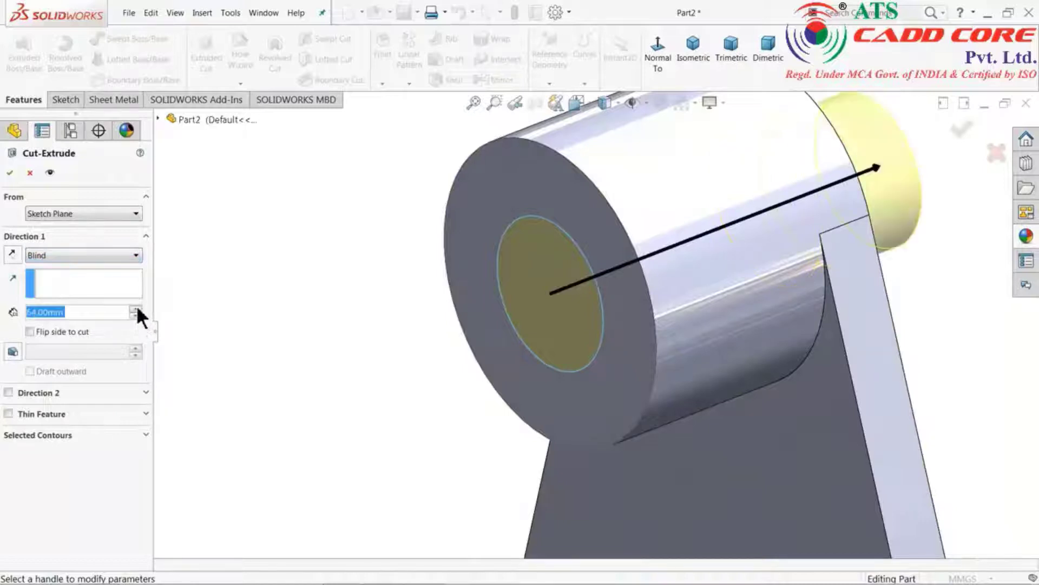
{"action": "left_click", "coordinate": [136, 309]}
{"action": "left_click", "coordinate": [136, 309]}
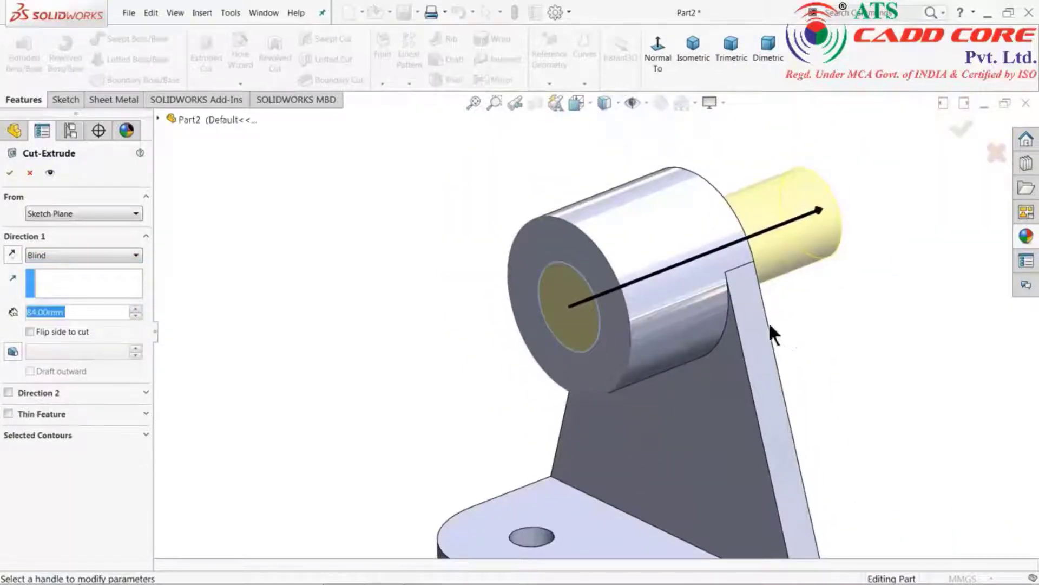
{"action": "mouse_move", "coordinate": [770, 325]}
{"action": "middle_mouse_down"}
{"action": "mouse_move", "coordinate": [712, 326]}
{"action": "mouse_move", "coordinate": [768, 334]}
{"action": "middle_mouse_up"}
{"action": "scroll", "coordinate": [766, 333], "scroll_direction": "down", "scroll_amount": 1}
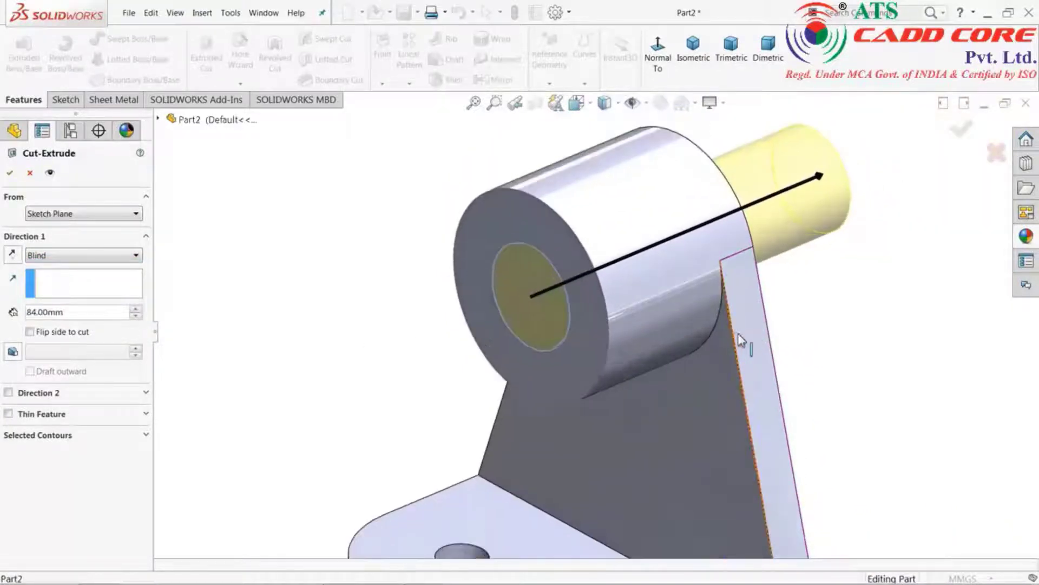
Cut the 25 mm bore with the Through All end condition across the cylinder and upright.
{"action": "left_click", "coordinate": [70, 255]}
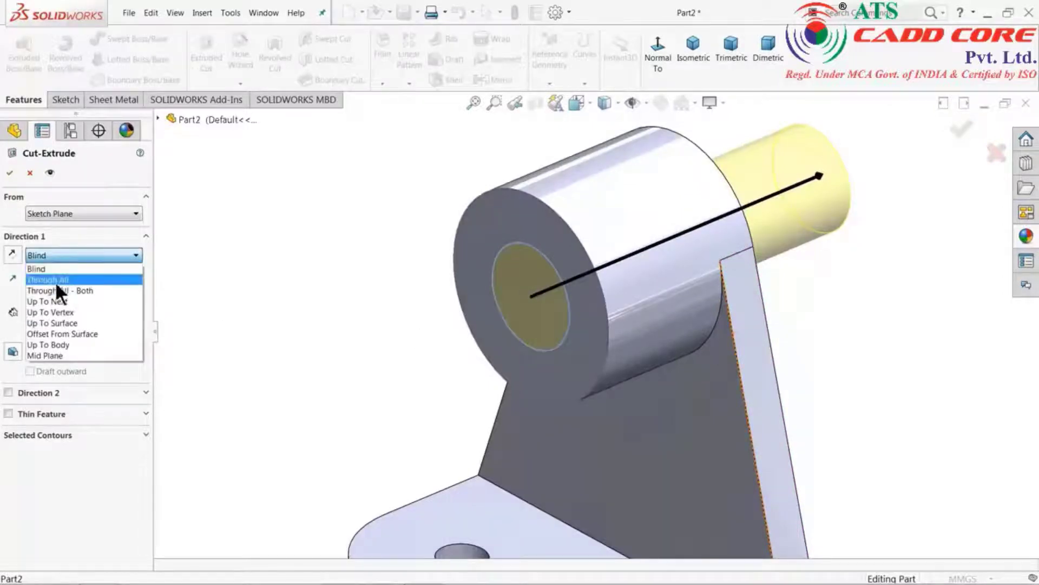
{"action": "left_click", "coordinate": [55, 269]}
{"action": "mouse_move", "coordinate": [882, 311]}
{"action": "middle_mouse_down"}
{"action": "mouse_move", "coordinate": [795, 297]}
{"action": "mouse_move", "coordinate": [893, 311]}
{"action": "middle_mouse_up"}
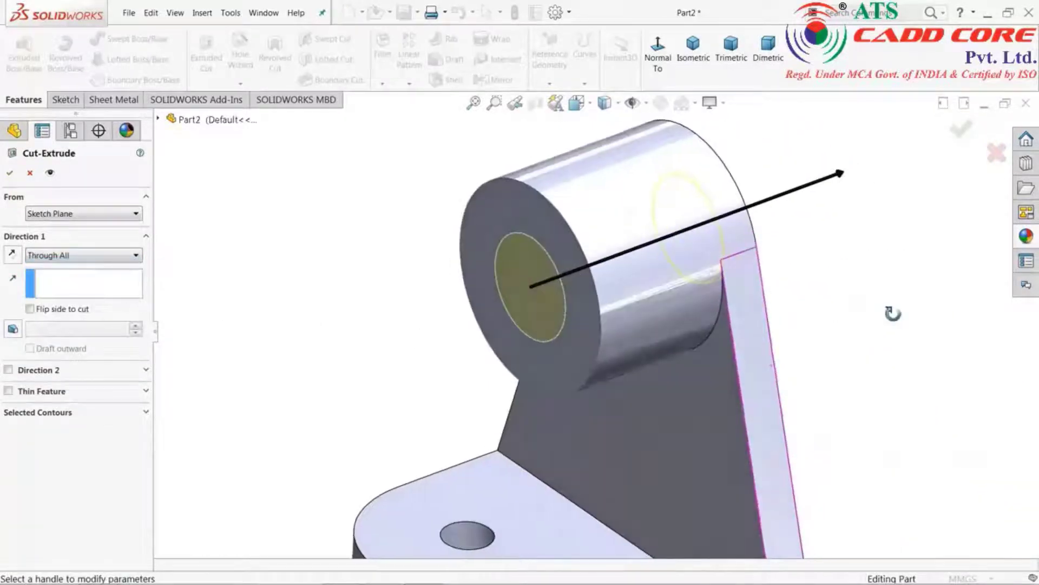
{"action": "left_click", "coordinate": [10, 173]}
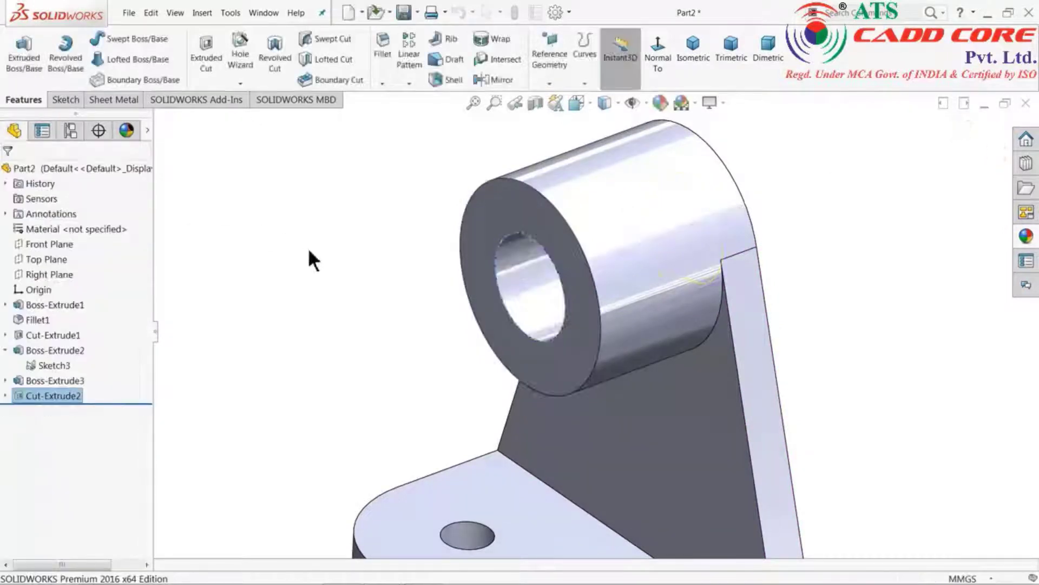
Examine the reference drawing's dimensions for the lugs above the cylinder and work out their height with the calculator.
{"action": "middle_click_drag", "start_coordinate": [313, 262], "coordinate": [367, 362]}
{"action": "left_click", "coordinate": [432, 575]}
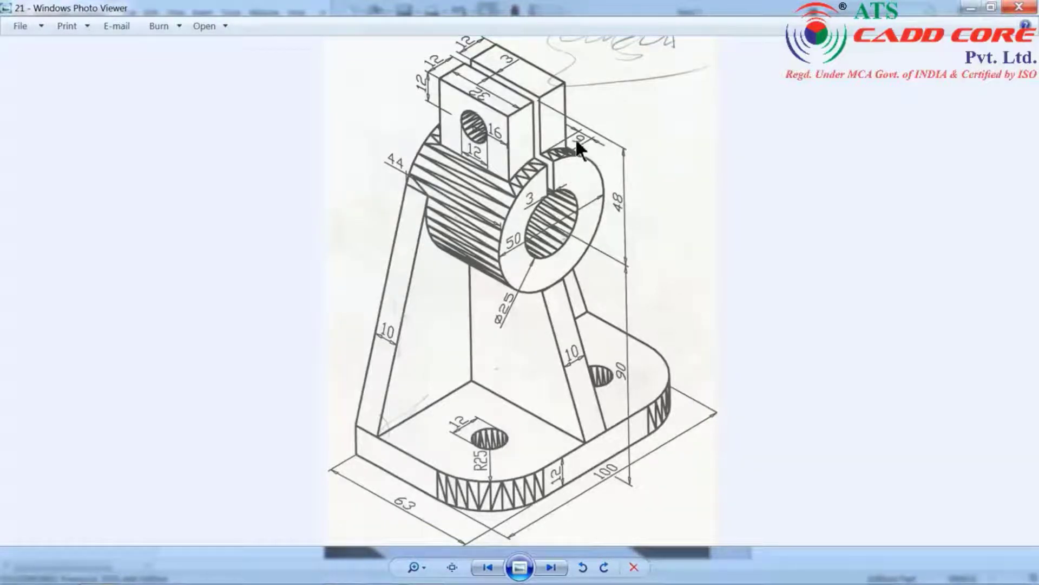
{"action": "left_click", "coordinate": [969, 9]}
{"action": "key", "text": "f"}
{"action": "middle_click_drag", "start_coordinate": [435, 337], "coordinate": [457, 344]}
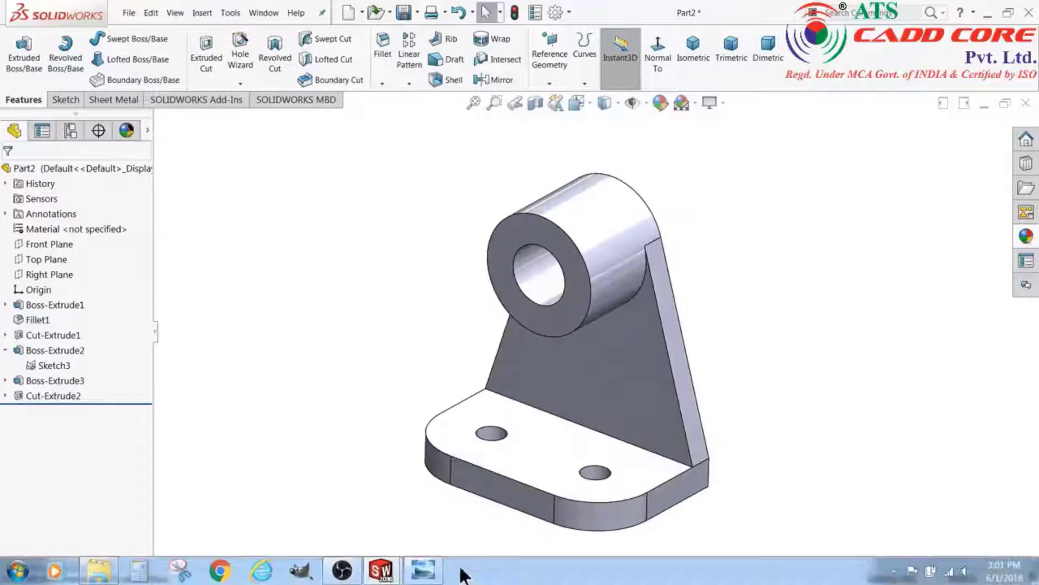
{"action": "left_click", "coordinate": [423, 570]}
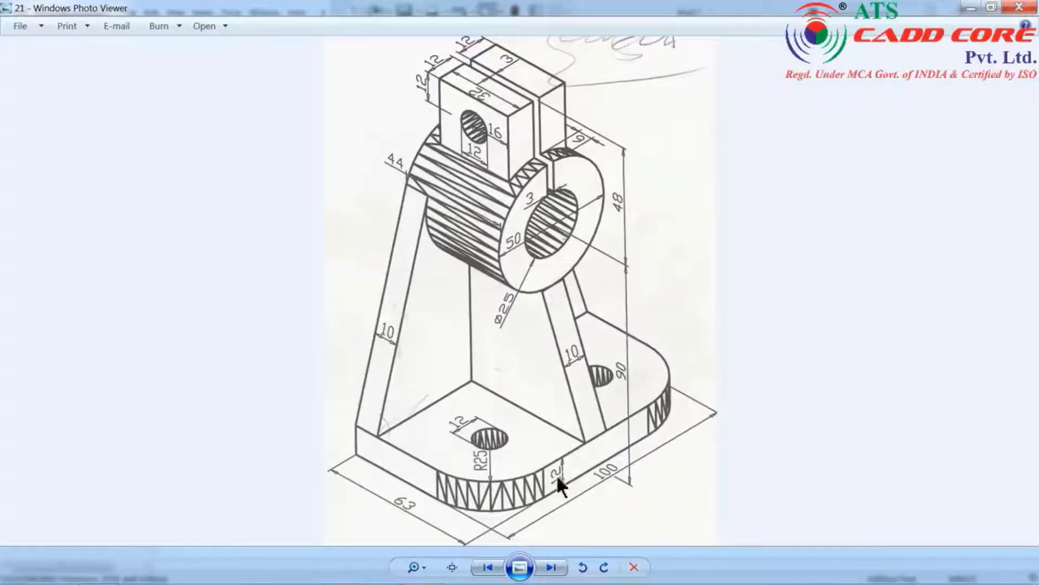
{"action": "left_click", "coordinate": [139, 571]}
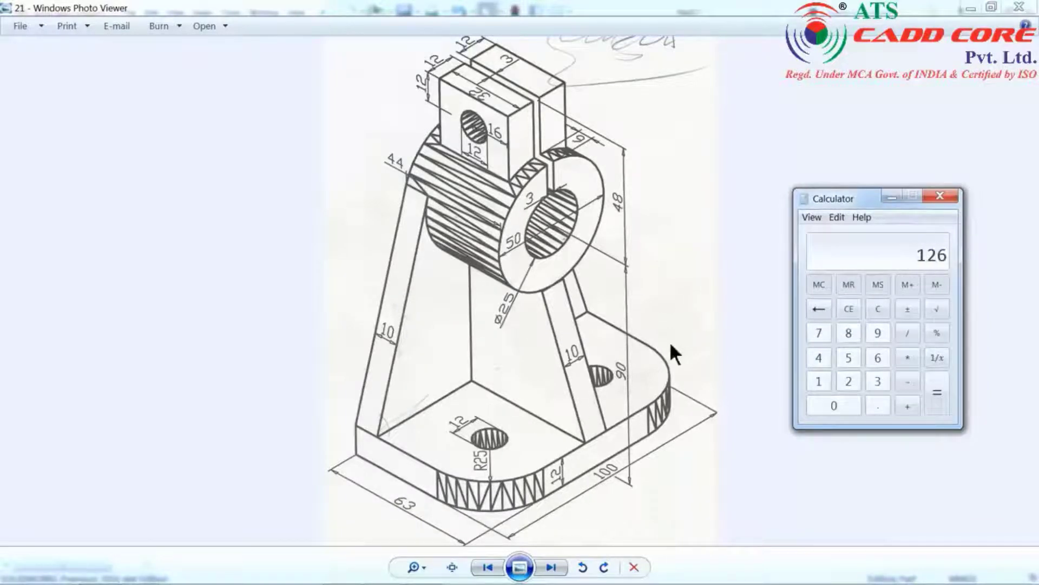
{"action": "left_click", "coordinate": [940, 193]}
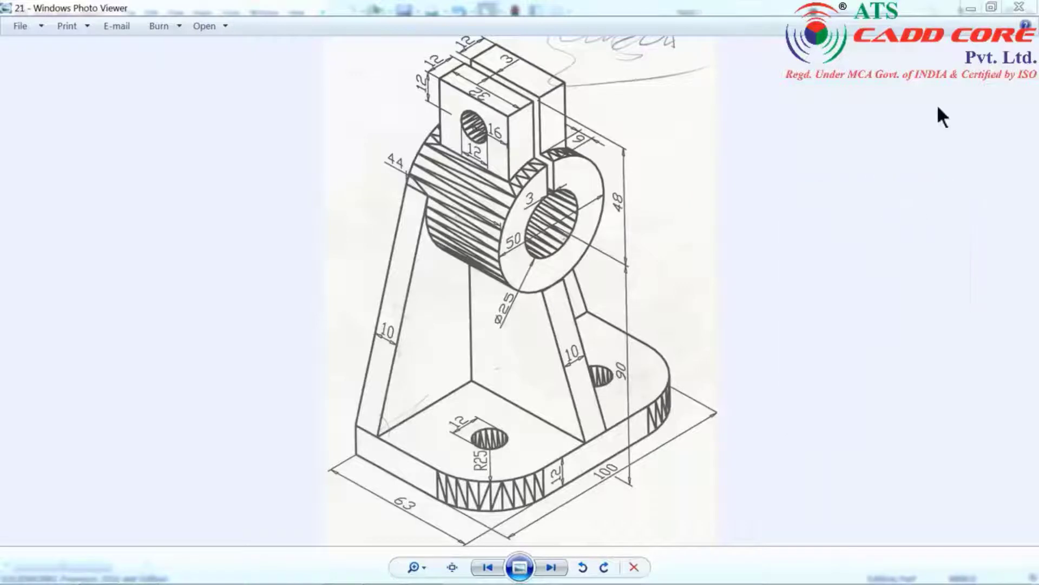
{"action": "left_click", "coordinate": [976, 5]}
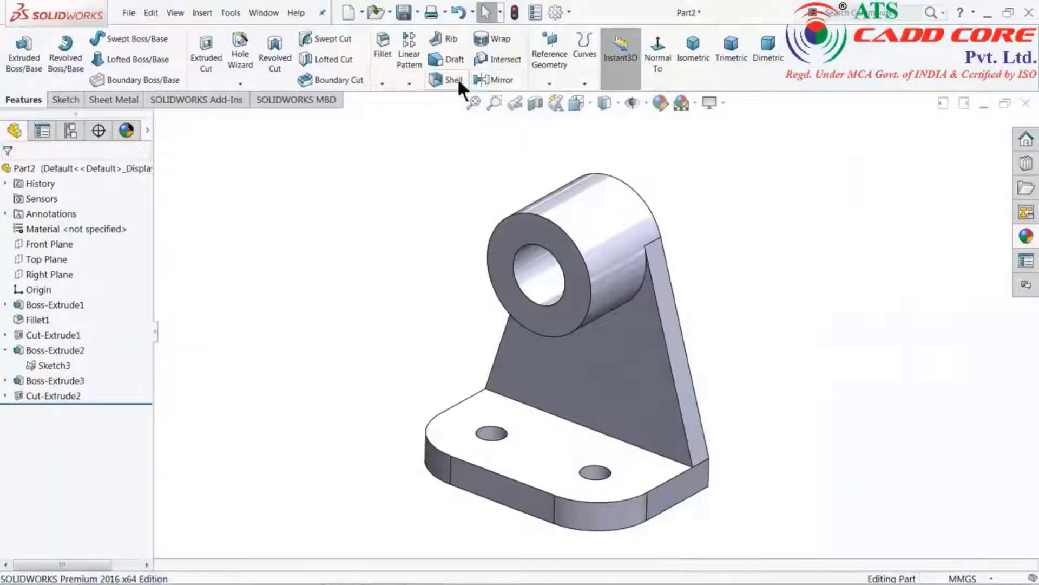
Create a reference plane offset 126 mm above the base plate's top face.
{"action": "left_click", "coordinate": [551, 79]}
{"action": "left_click", "coordinate": [568, 98]}
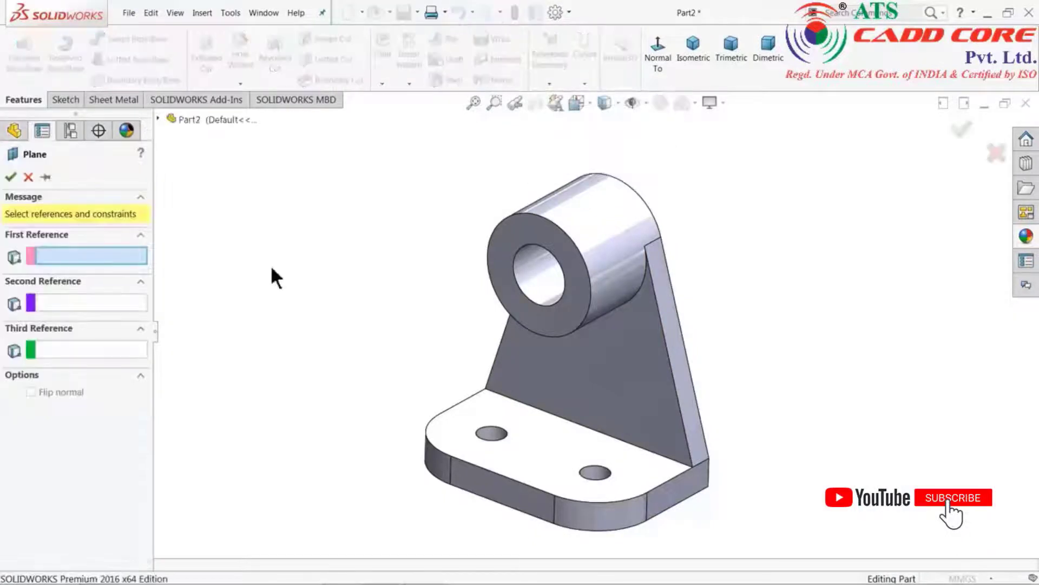
{"action": "left_click", "coordinate": [559, 467]}
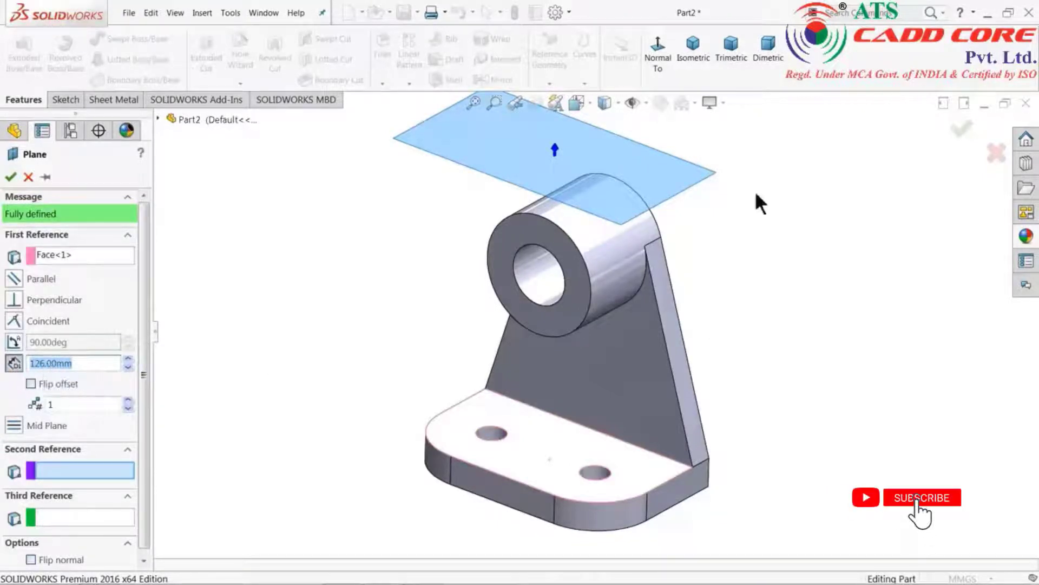
{"action": "left_click", "coordinate": [11, 177]}
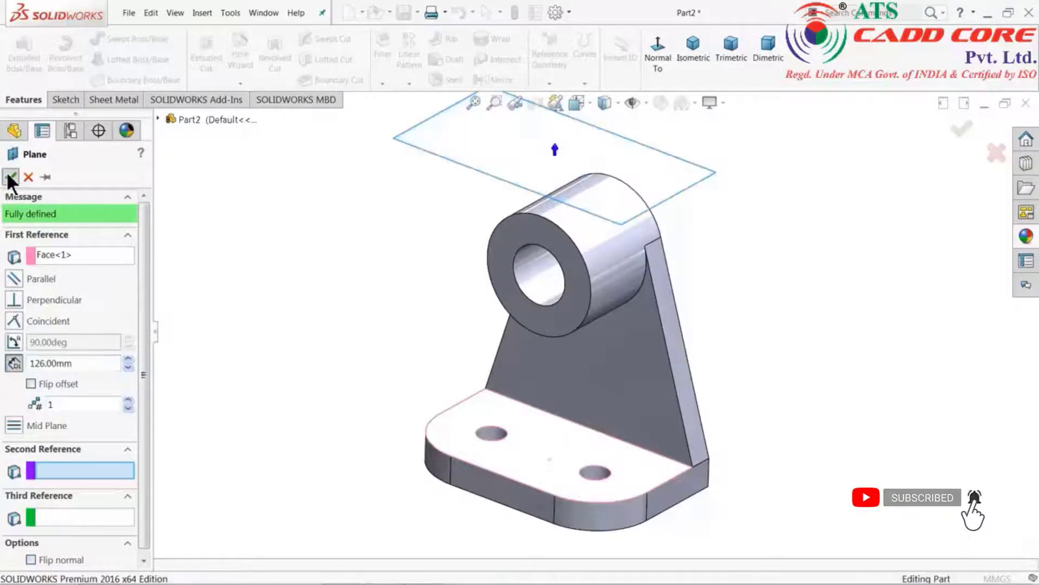
Start a sketch on the new offset plane and draw a vertical centerline from the origin to the cylinder's back edge.
{"action": "left_click", "coordinate": [66, 99]}
{"action": "left_click", "coordinate": [17, 50]}
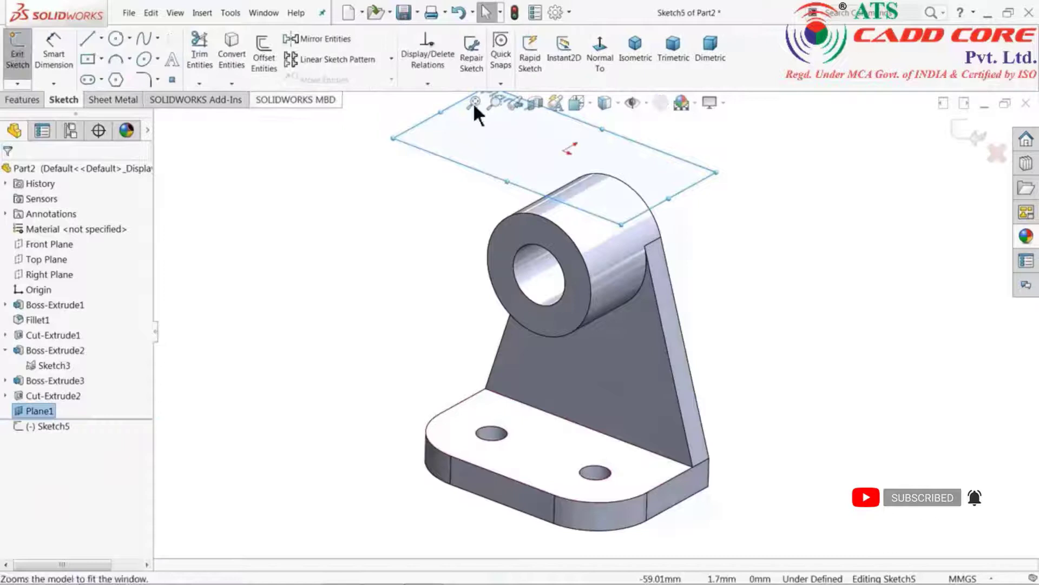
{"action": "left_click", "coordinate": [599, 48]}
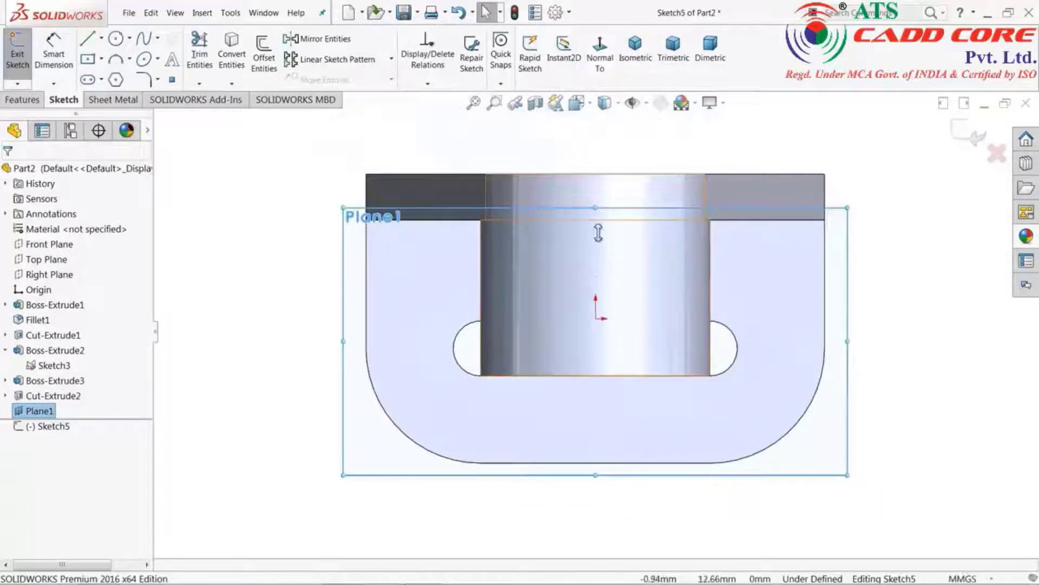
{"action": "left_click", "coordinate": [100, 37]}
{"action": "left_click", "coordinate": [107, 72]}
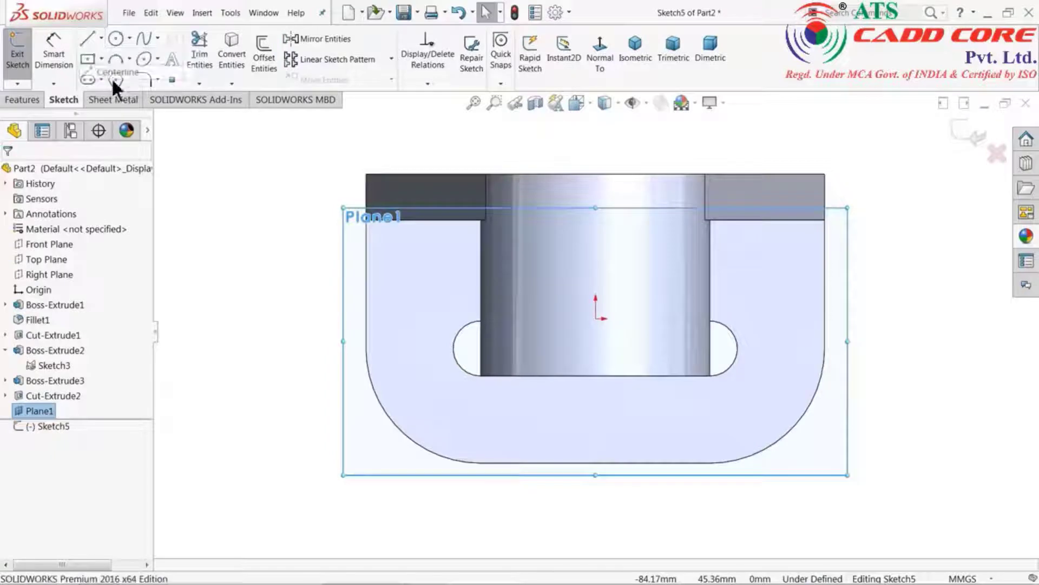
{"action": "left_click", "coordinate": [595, 318]}
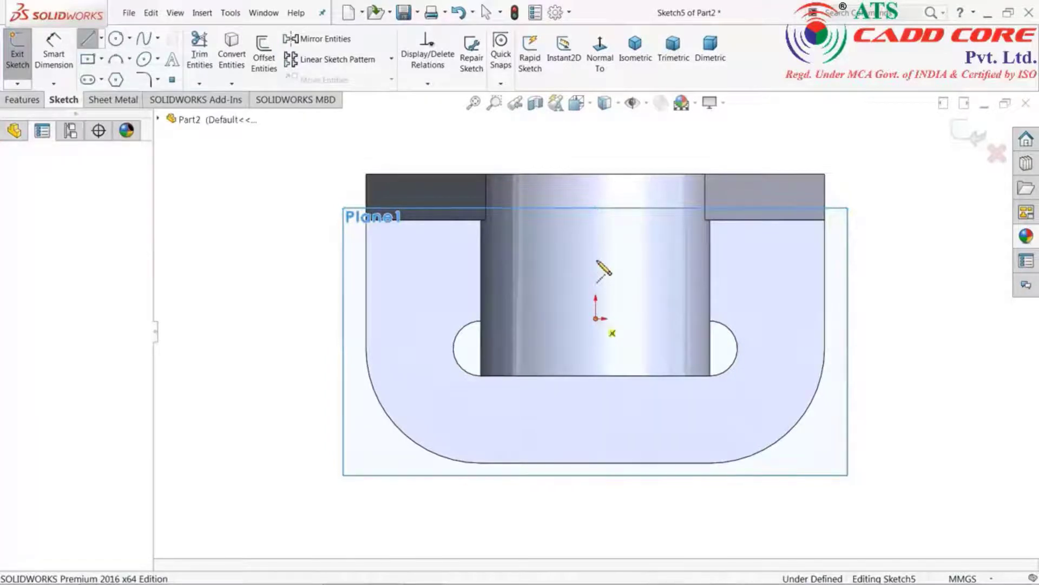
{"action": "left_click", "coordinate": [596, 174]}
{"action": "right_click", "coordinate": [616, 157]}
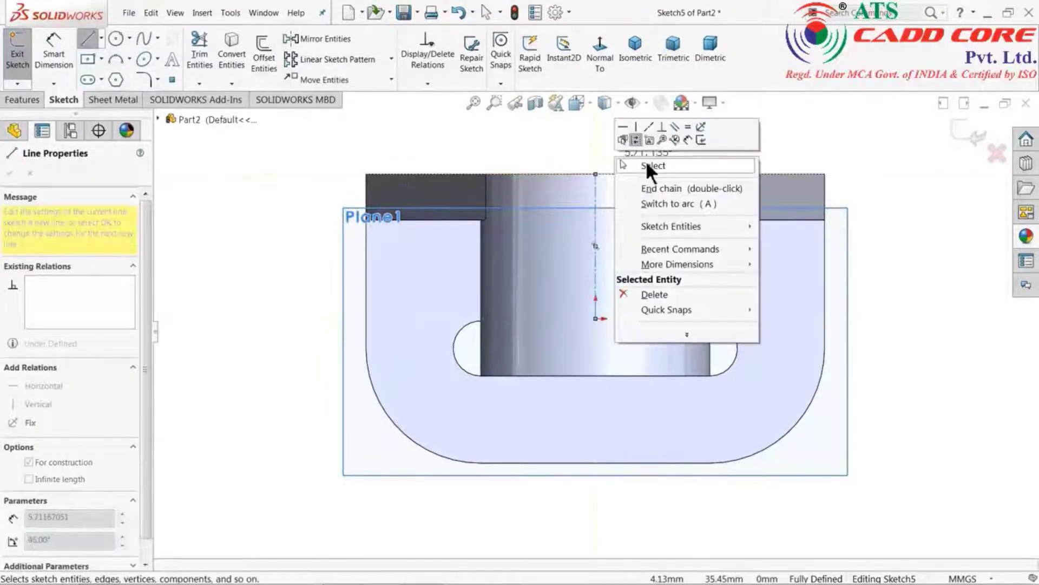
{"action": "left_click", "coordinate": [645, 160]}
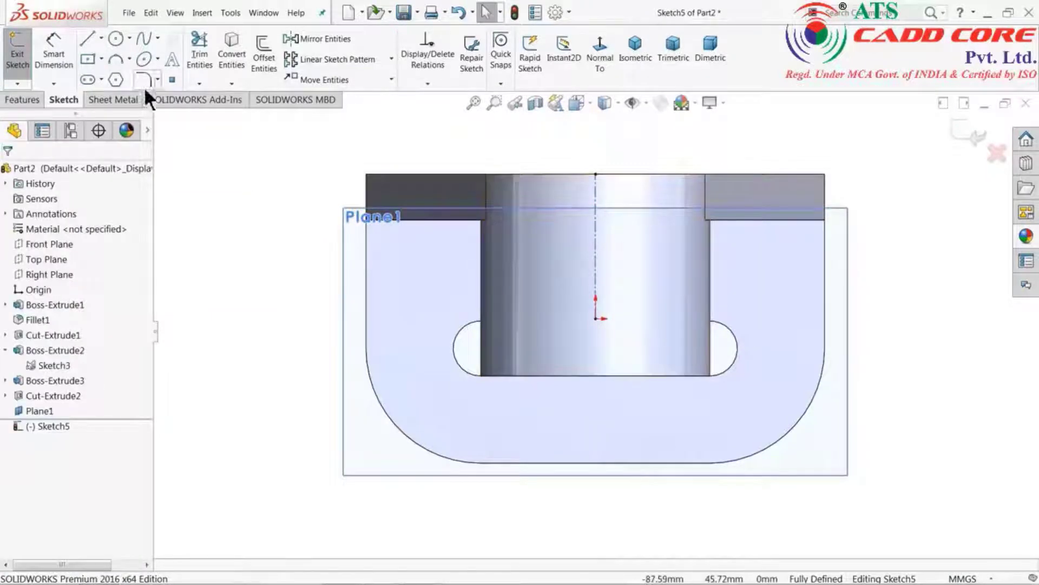
Sketch a center rectangle about 24 mm wide and 34 mm long, with its center on the centerline.
{"action": "left_click", "coordinate": [87, 60]}
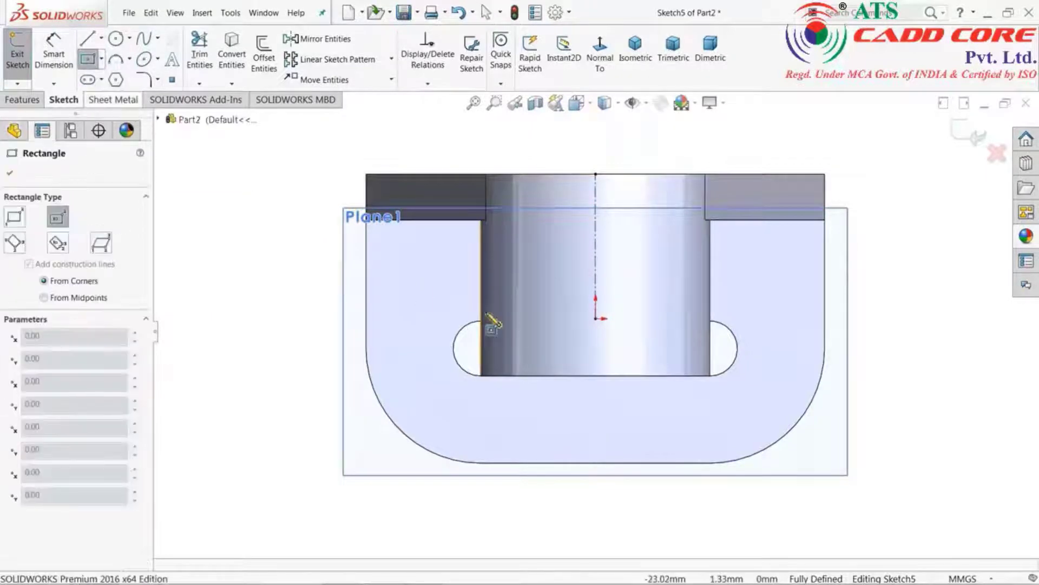
{"action": "left_click", "coordinate": [595, 270]}
{"action": "left_click", "coordinate": [650, 192]}
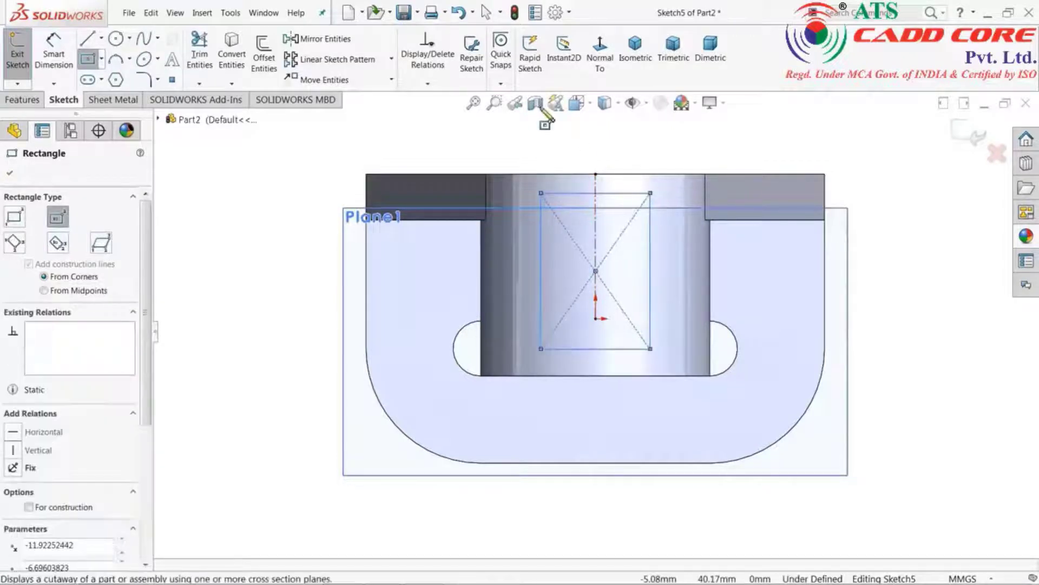
{"action": "right_click", "coordinate": [544, 116]}
{"action": "left_click", "coordinate": [586, 135]}
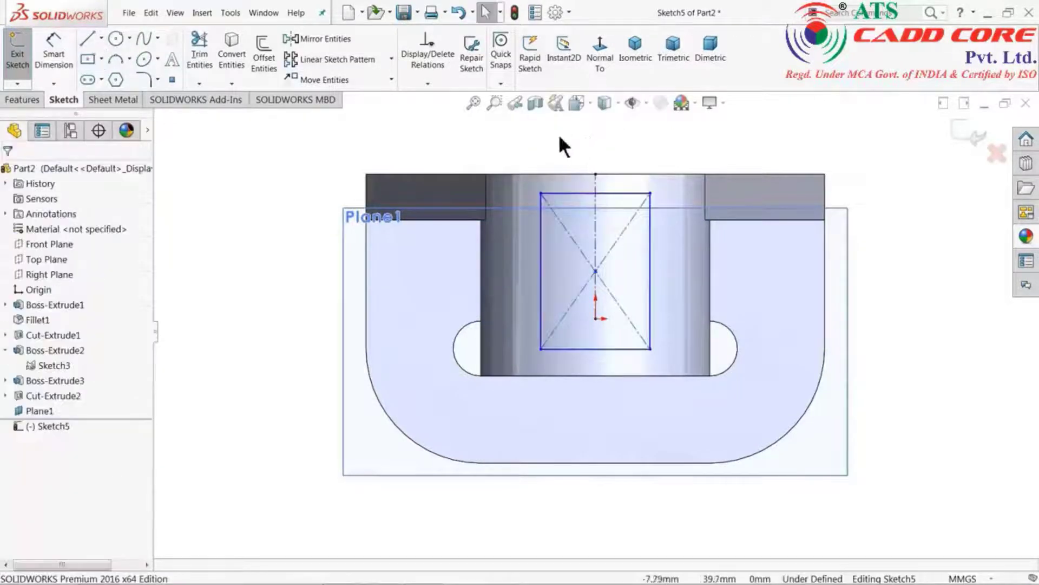
Dimension the rectangle to 27 mm wide and 32 mm long.
{"action": "left_click", "coordinate": [57, 58]}
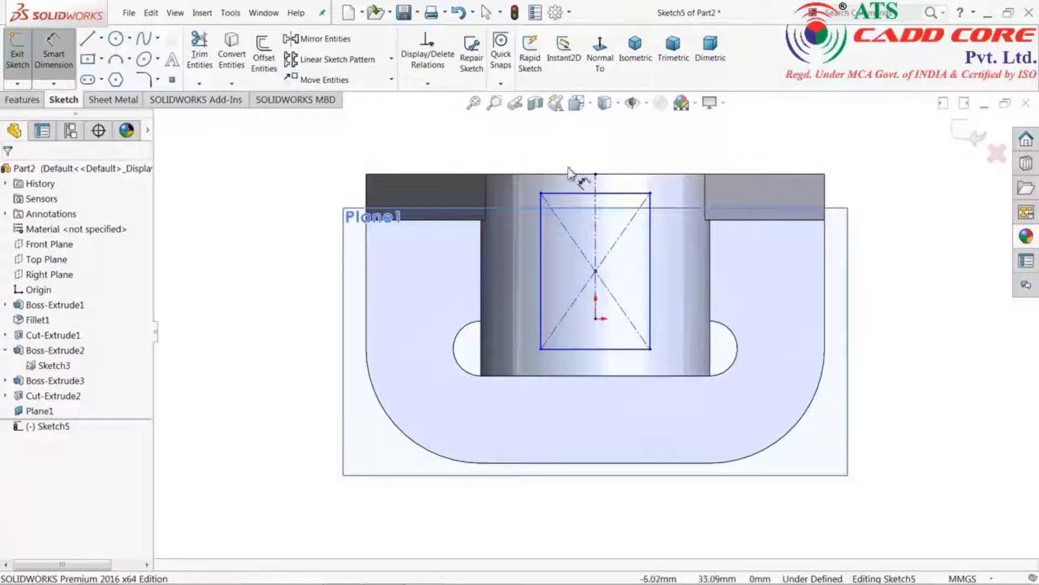
{"action": "left_click", "coordinate": [585, 193]}
{"action": "left_click", "coordinate": [581, 157]}
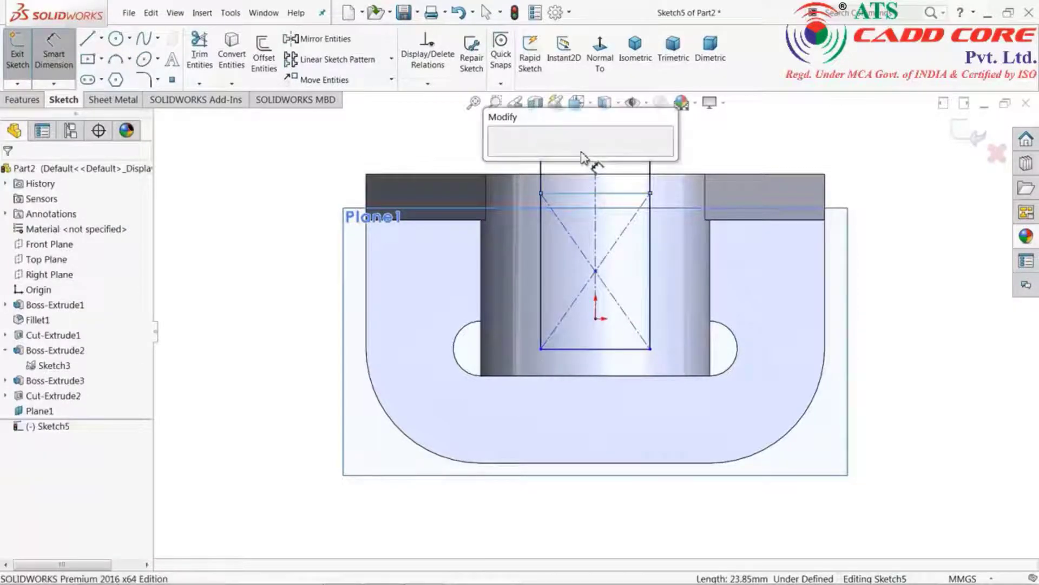
{"action": "left_click", "coordinate": [499, 145]}
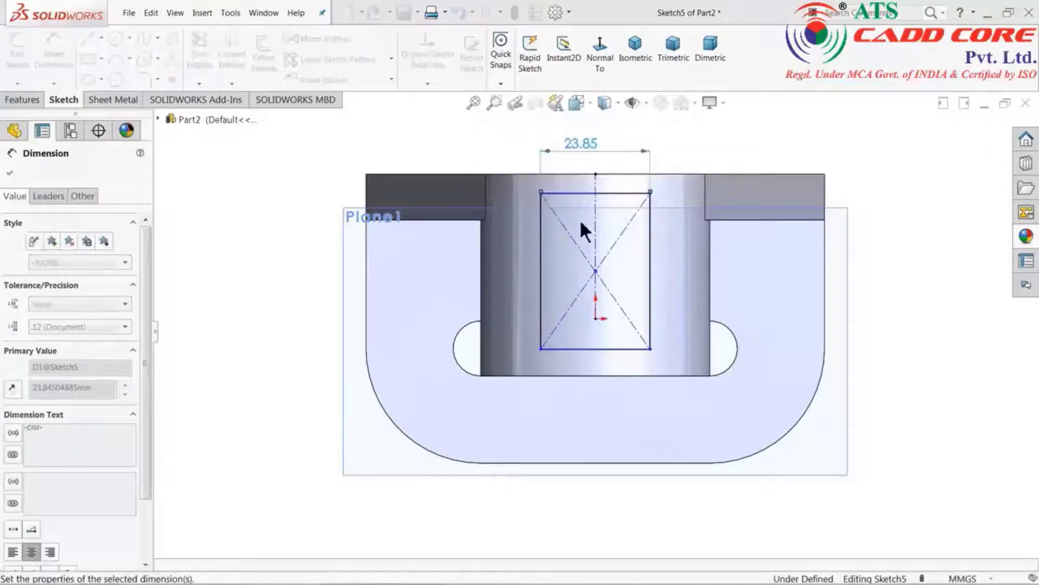
{"action": "left_click", "coordinate": [658, 269]}
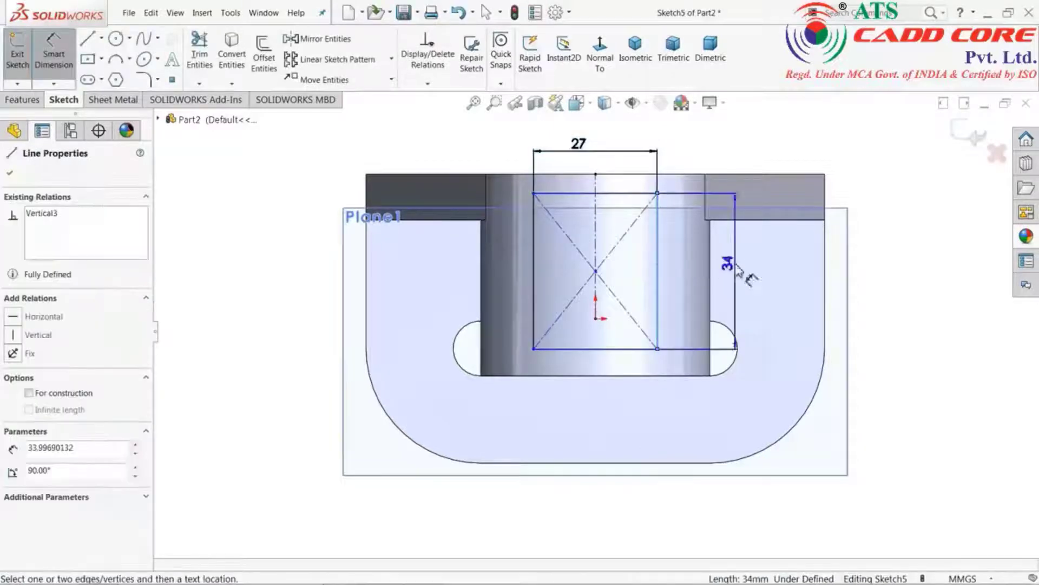
{"action": "left_click", "coordinate": [883, 271]}
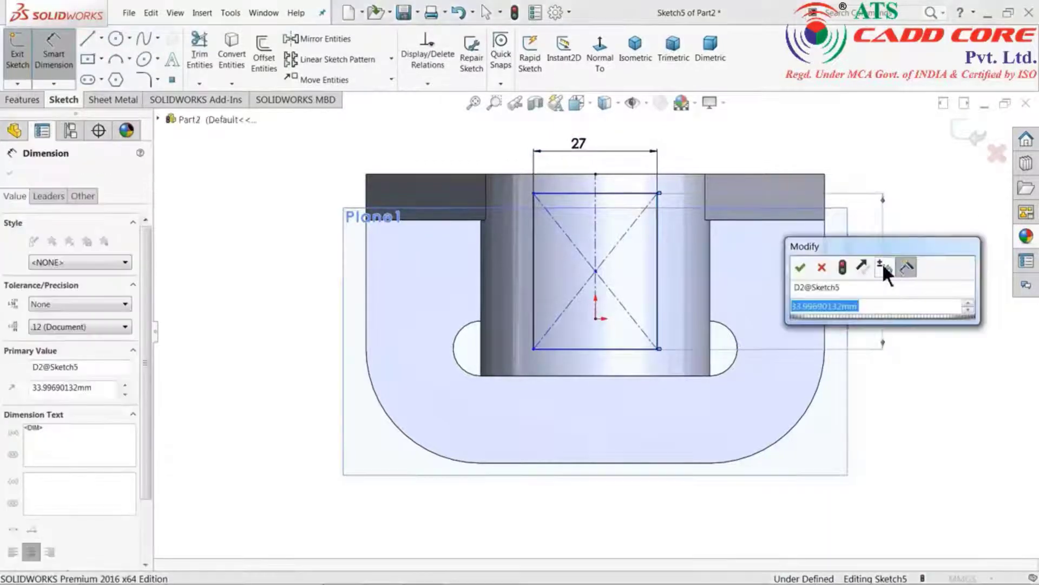
{"action": "type", "text": "32"}
{"action": "left_click", "coordinate": [800, 267]}
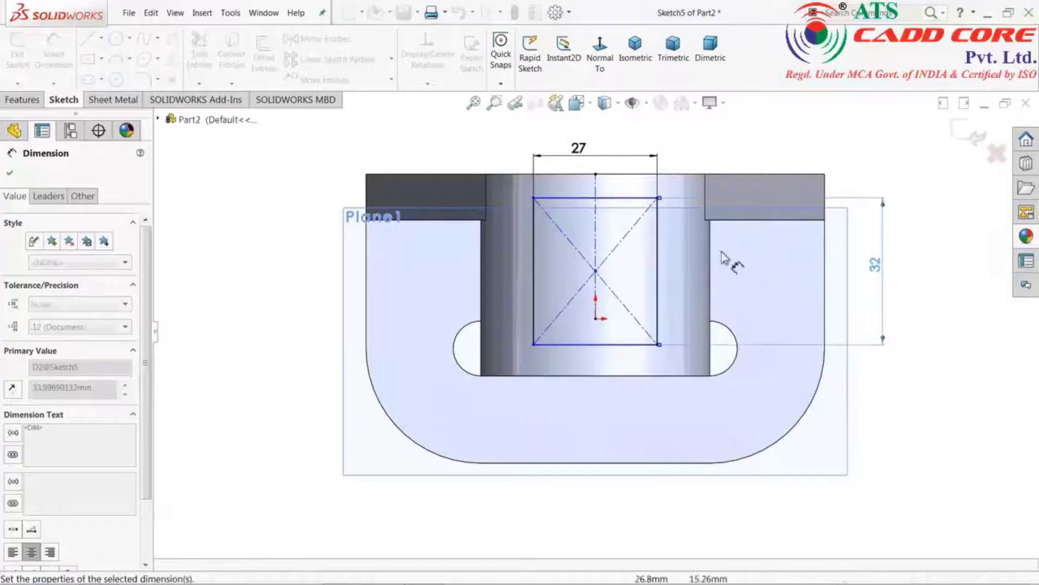
Set the distance between the rectangle and the cylinder's back edge to 6 mm, then exit the sketch.
{"action": "left_click", "coordinate": [645, 198]}
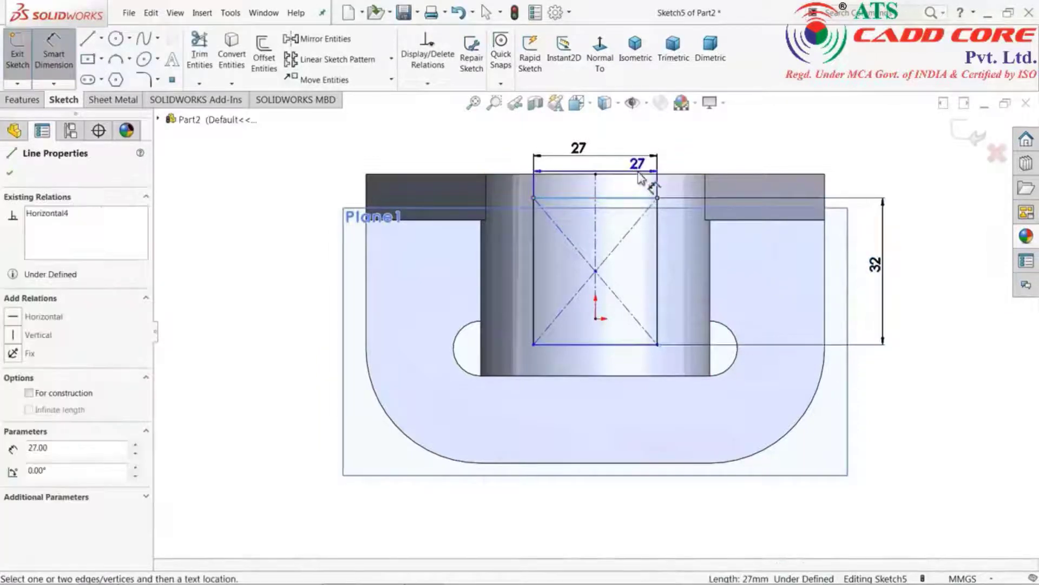
{"action": "left_click", "coordinate": [645, 175]}
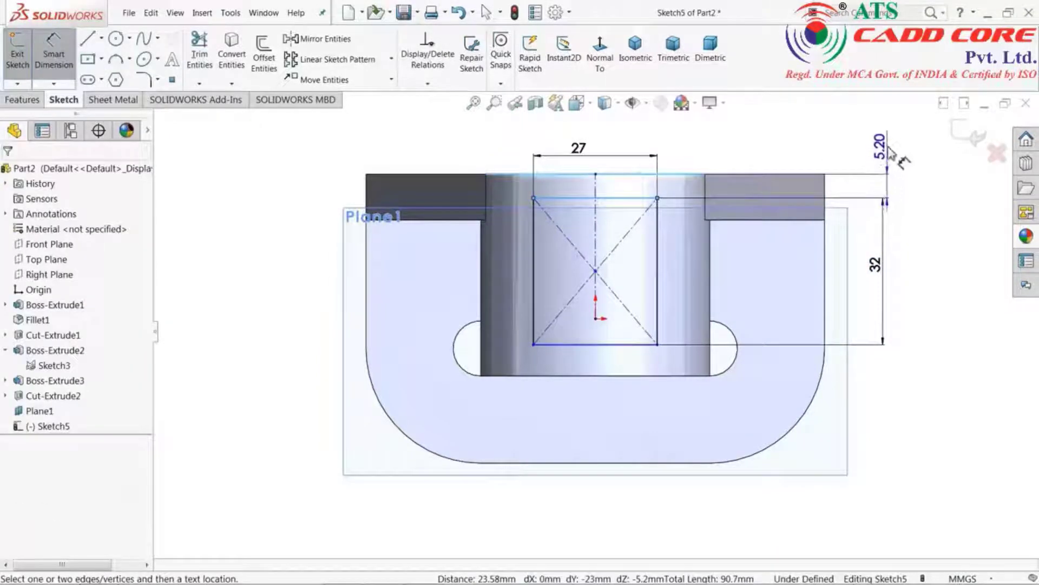
{"action": "left_click", "coordinate": [891, 155]}
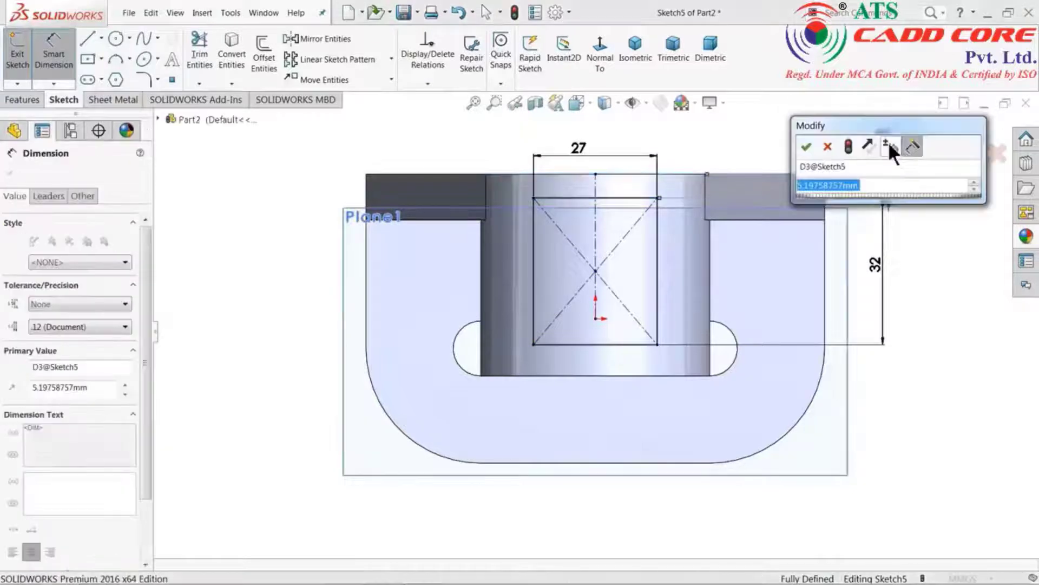
{"action": "type", "text": "6"}
{"action": "left_click", "coordinate": [807, 147]}
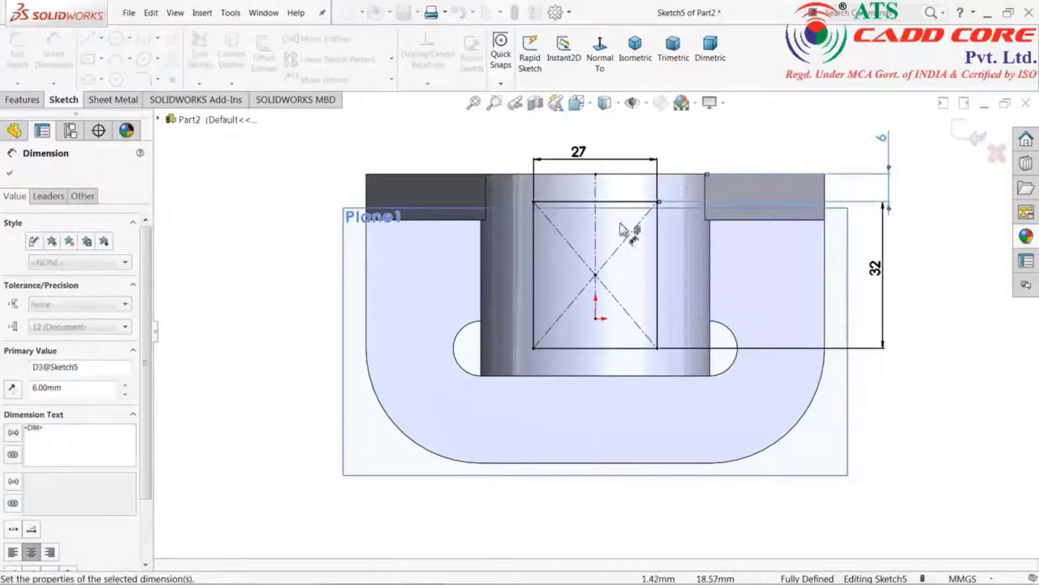
{"action": "left_click", "coordinate": [631, 48]}
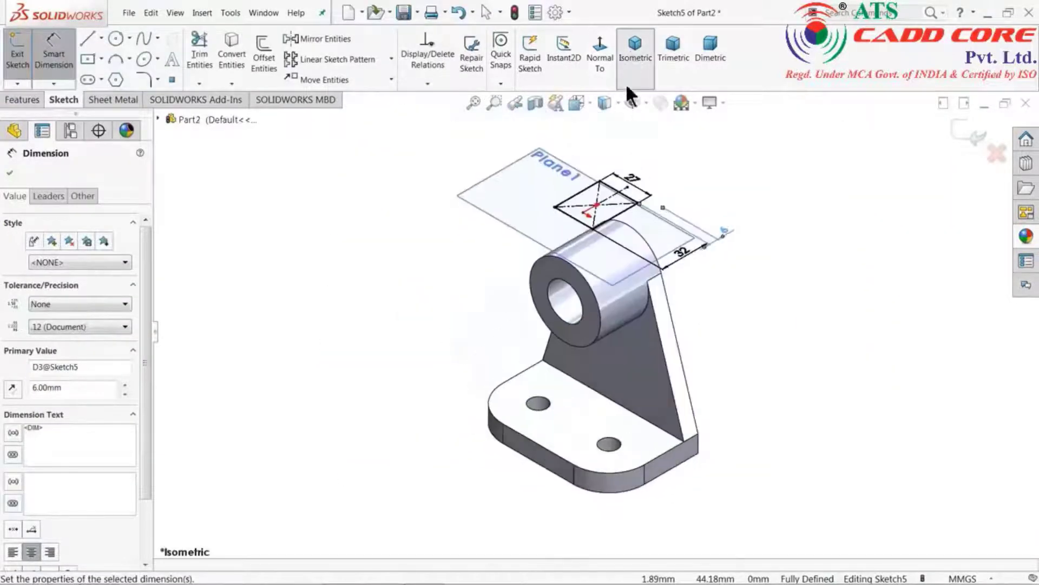
{"action": "scroll", "coordinate": [644, 206], "scroll_direction": "down", "scroll_amount": 5}
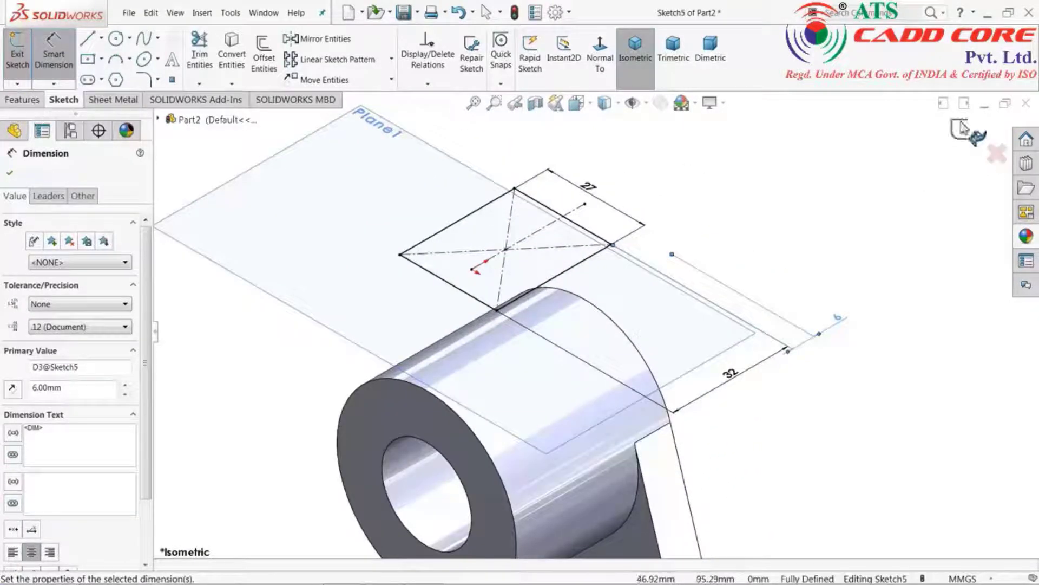
{"action": "key", "text": "Escape"}
{"action": "left_click", "coordinate": [17, 54]}
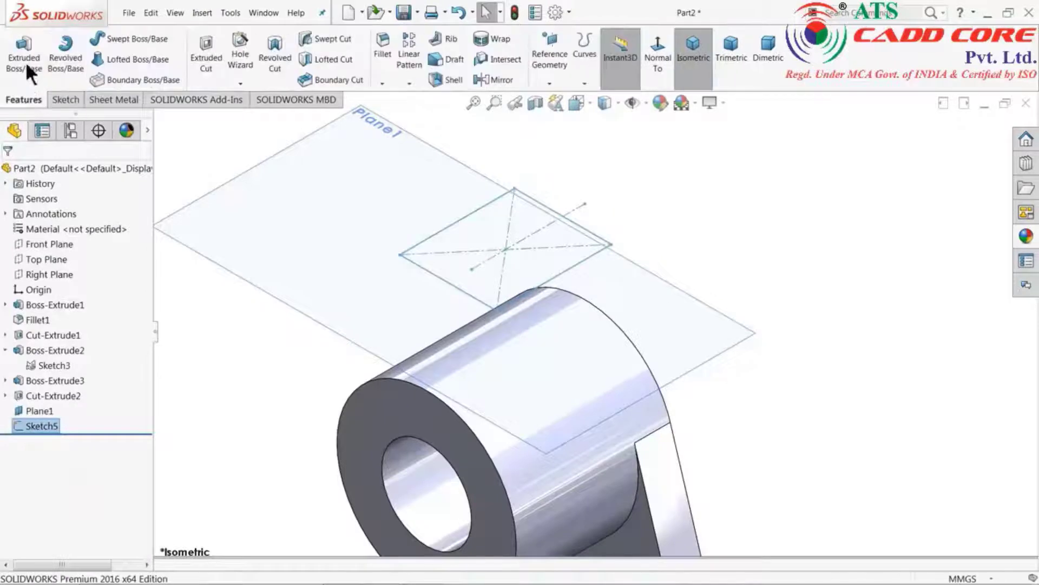
Start a boss extrusion of the rectangle reversed toward the cylinder and try the Up To Next end condition.
{"action": "left_click", "coordinate": [25, 61]}
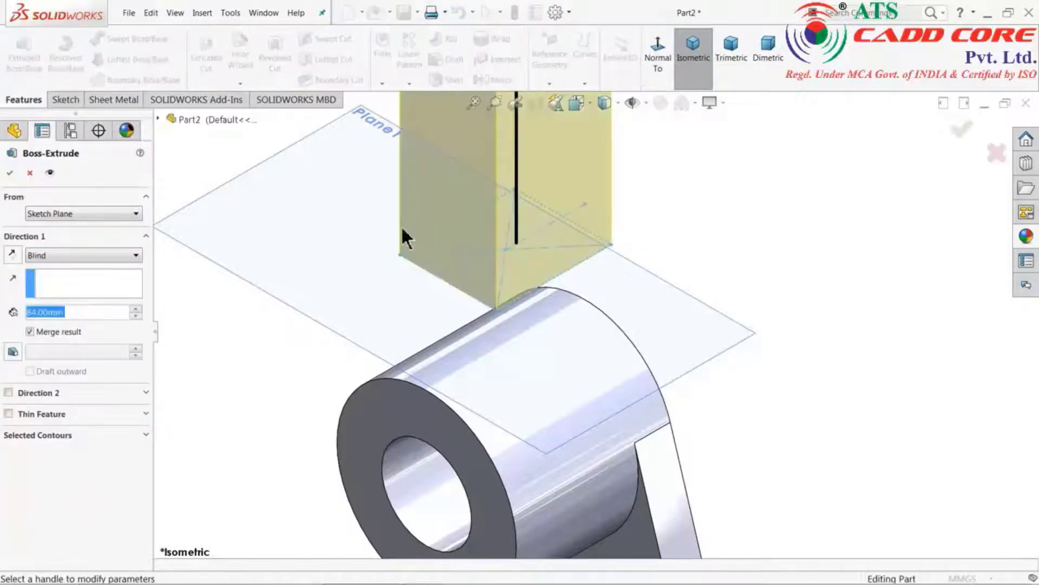
{"action": "left_click", "coordinate": [11, 255]}
{"action": "left_click", "coordinate": [70, 254]}
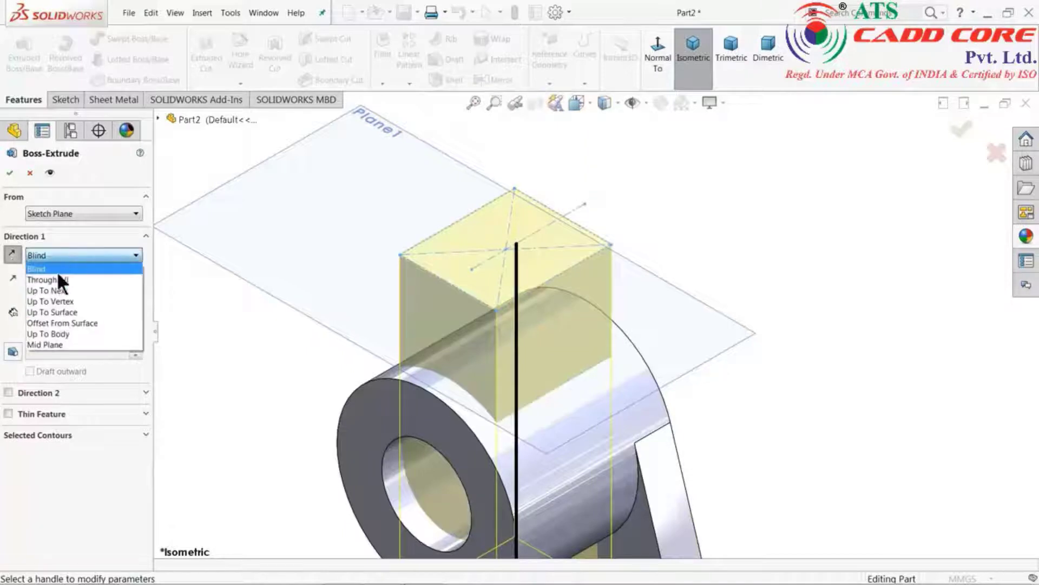
{"action": "left_click", "coordinate": [59, 291]}
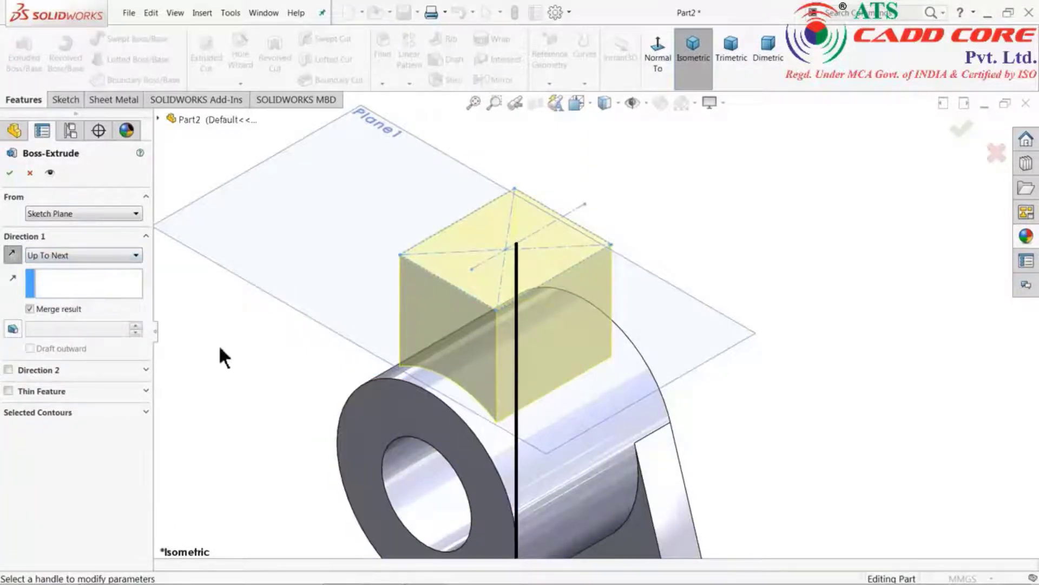
Complete the block's extrusion with the Up To Surface end condition, ending at the cylinder's outer face.
{"action": "left_click", "coordinate": [49, 256]}
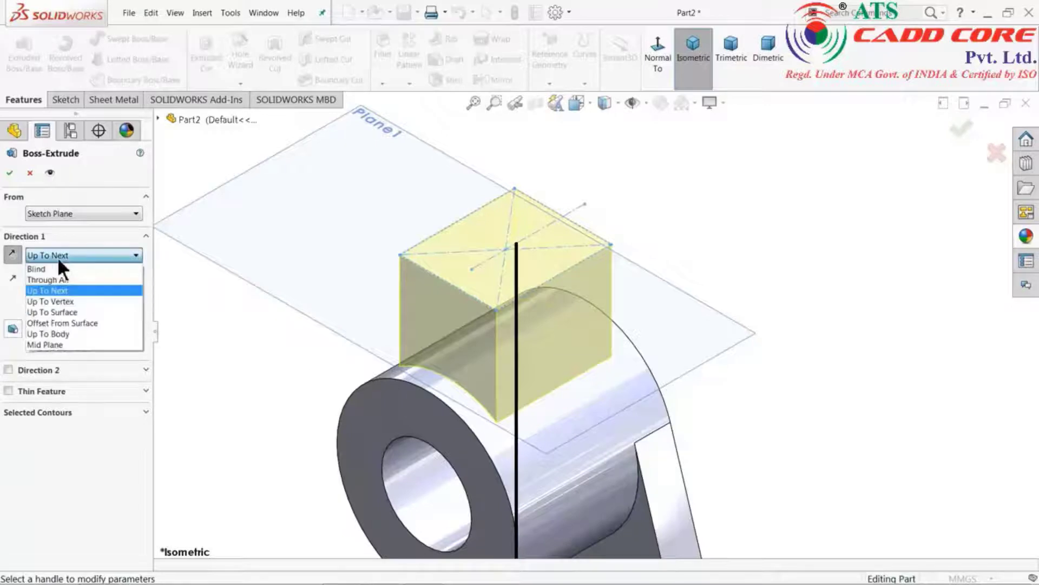
{"action": "left_click", "coordinate": [56, 313]}
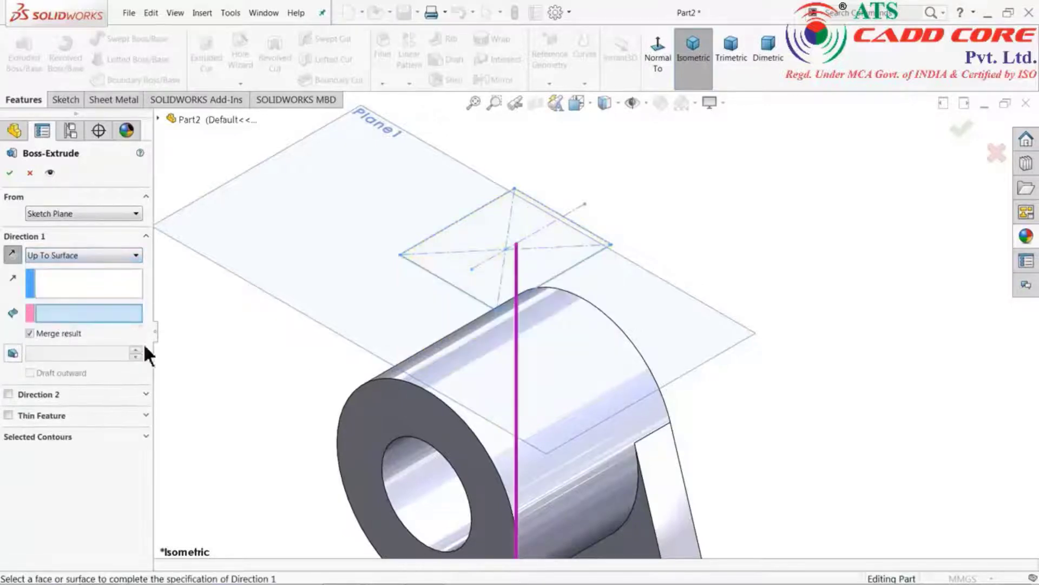
{"action": "left_click", "coordinate": [503, 447]}
{"action": "middle_click_drag", "start_coordinate": [474, 391], "coordinate": [677, 349]}
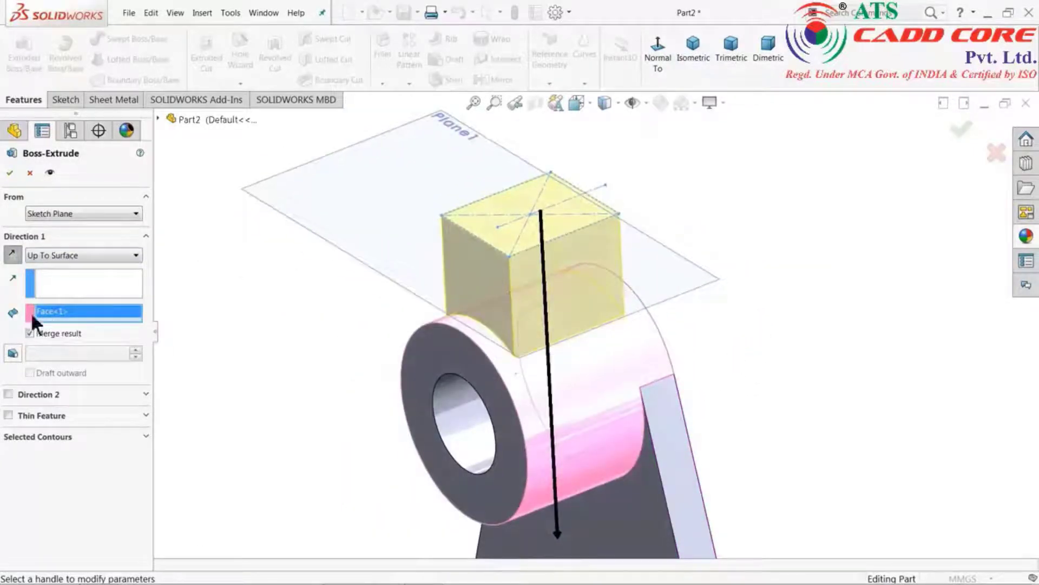
{"action": "left_click", "coordinate": [9, 173]}
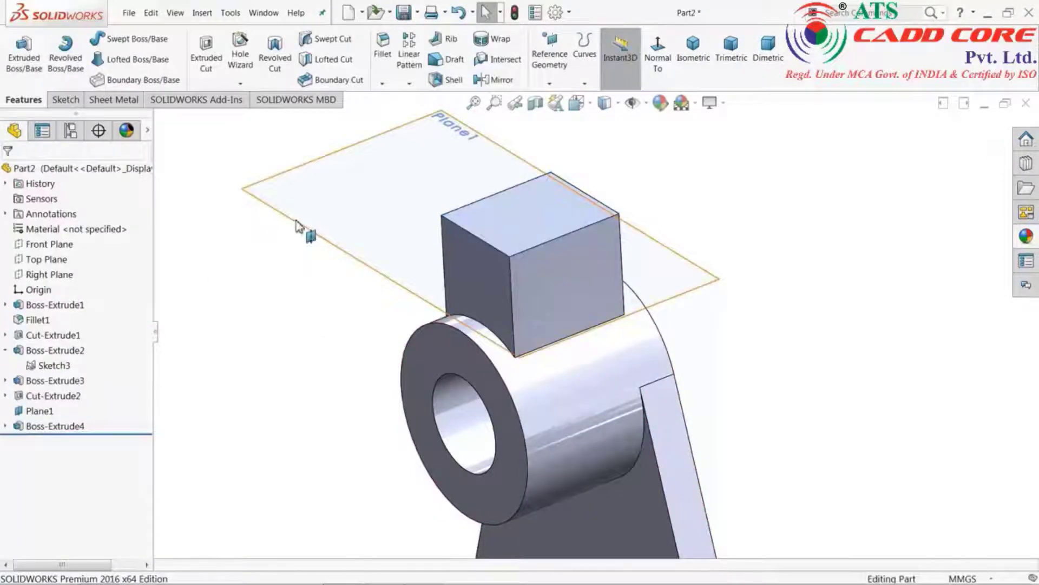
Hide the offset plane above the cylinder and switch to the reference drawing in Windows Photo Viewer.
{"action": "left_click", "coordinate": [305, 230]}
{"action": "left_click", "coordinate": [349, 184]}
{"action": "scroll", "coordinate": [371, 267], "scroll_direction": "up", "scroll_amount": 5}
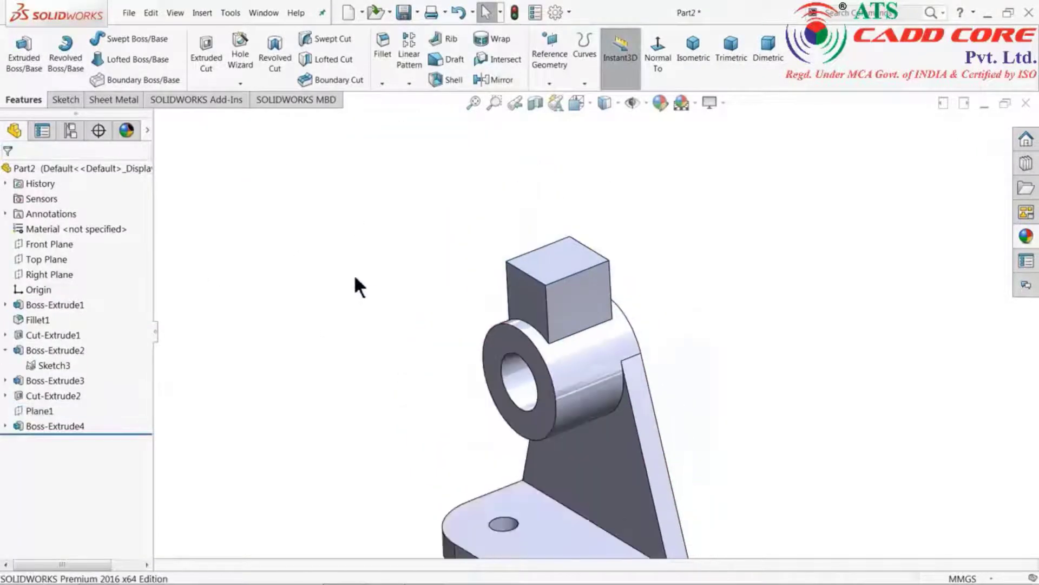
{"action": "middle_click_drag", "start_coordinate": [576, 380], "coordinate": [661, 371]}
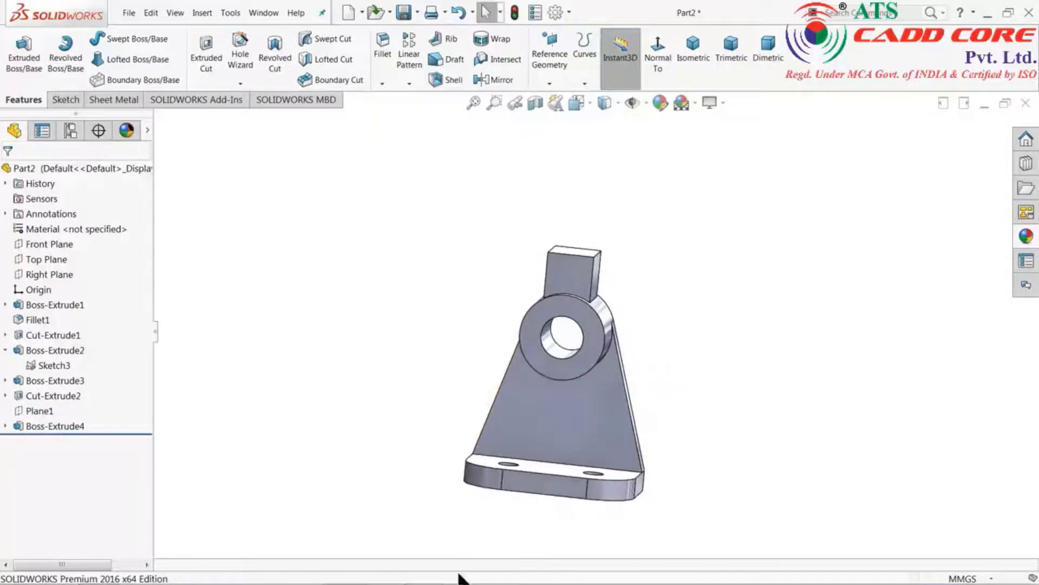
{"action": "left_click", "coordinate": [424, 570]}
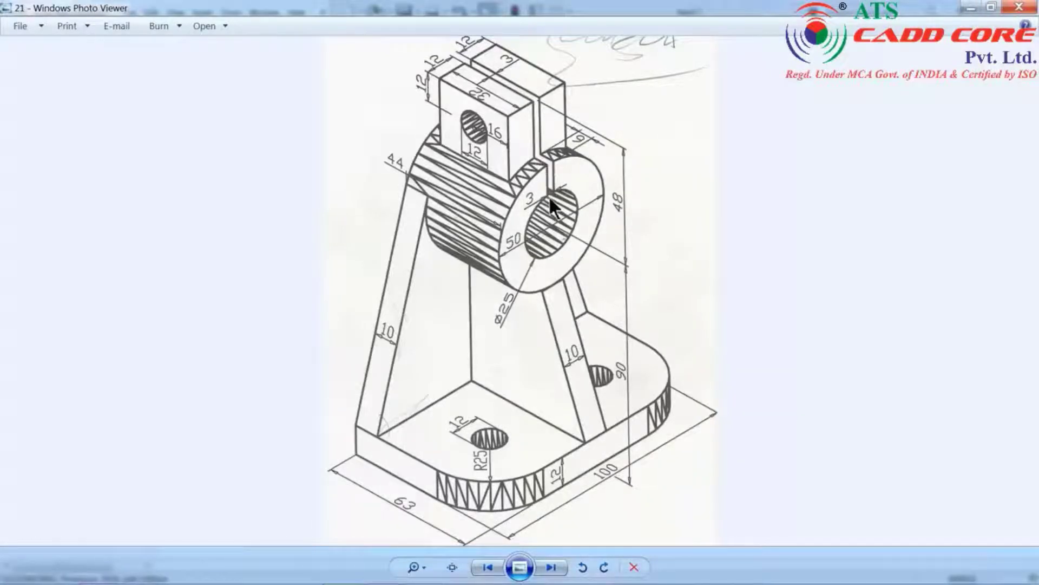
Switch back to SOLIDWORKS and open a new sketch on the cylinder's ring-shaped front face.
{"action": "left_click", "coordinate": [967, 7]}
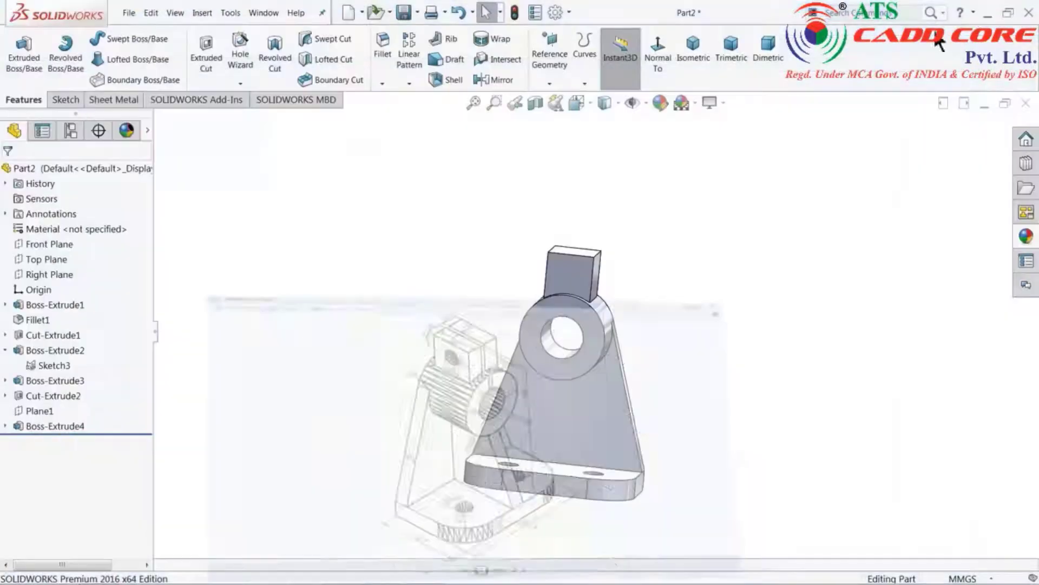
{"action": "middle_click_drag", "start_coordinate": [568, 339], "coordinate": [571, 380]}
{"action": "scroll", "coordinate": [557, 327], "scroll_direction": "down", "scroll_amount": 4}
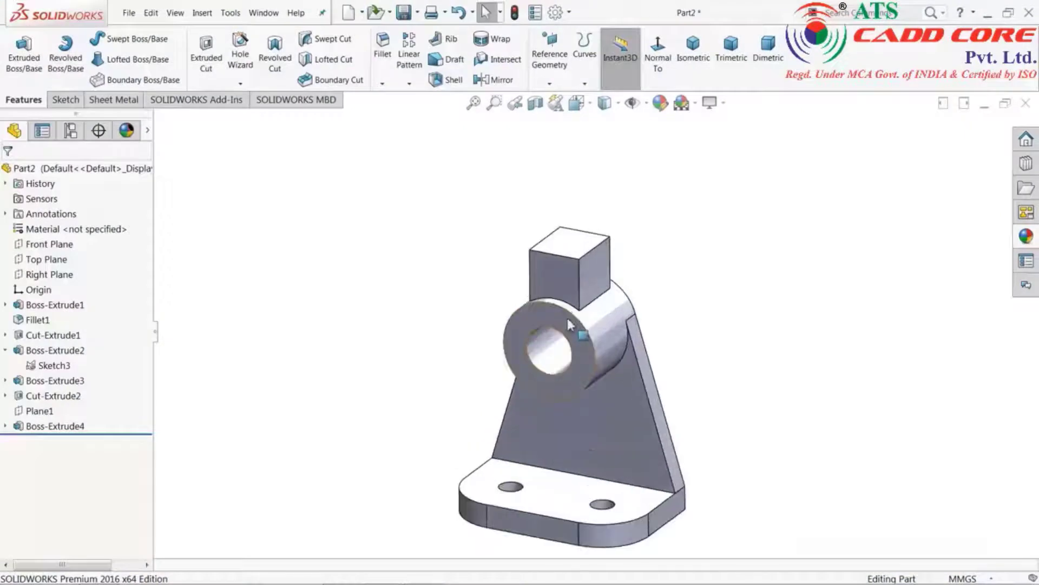
{"action": "left_click", "coordinate": [548, 306]}
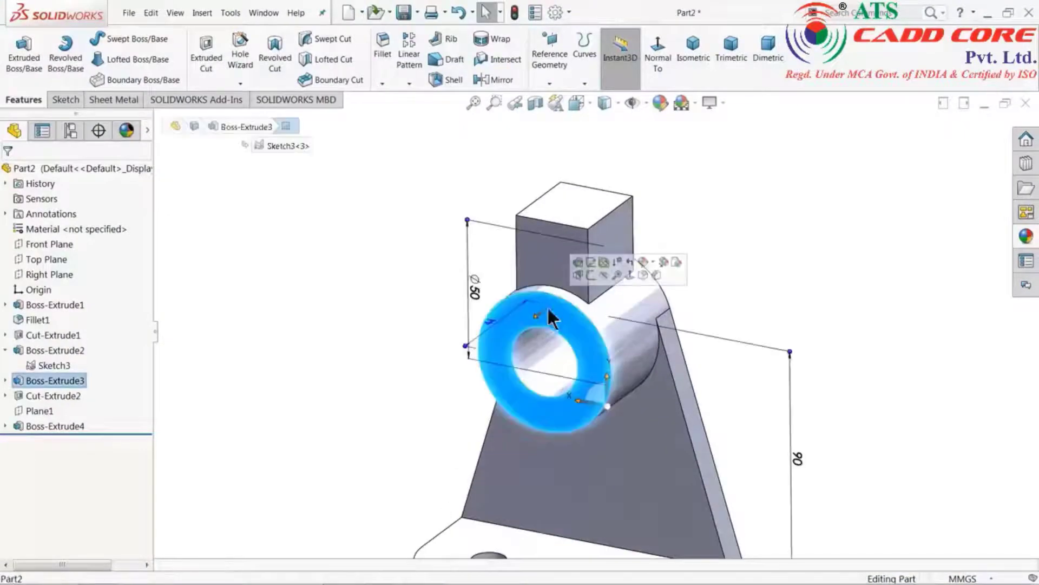
{"action": "left_click", "coordinate": [590, 273]}
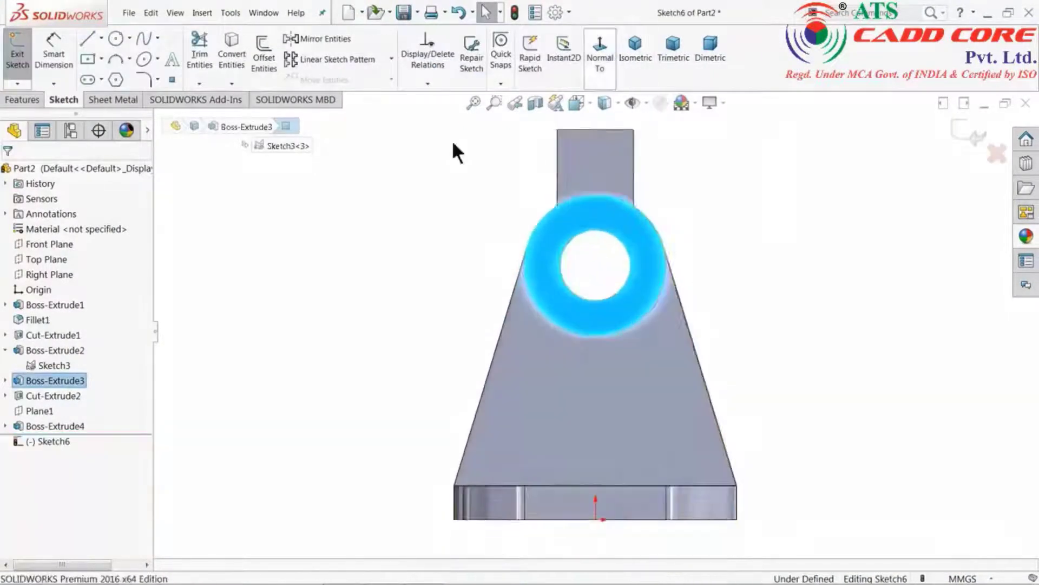
Draw a vertical centerline from the lowest point of the cylinder's outer circle up to just above the block.
{"action": "left_click", "coordinate": [102, 39]}
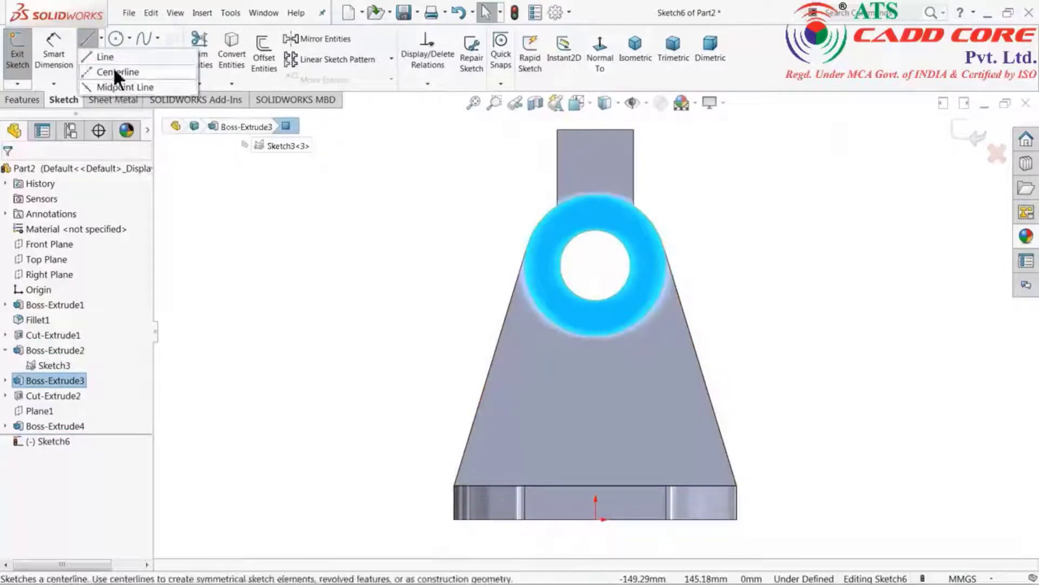
{"action": "left_click", "coordinate": [114, 69]}
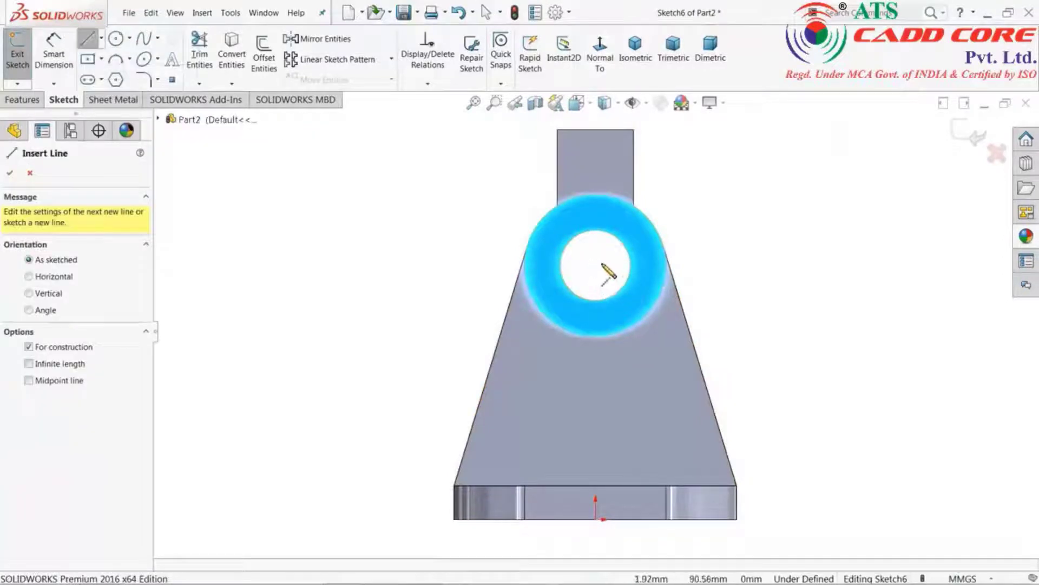
{"action": "left_click", "coordinate": [596, 336]}
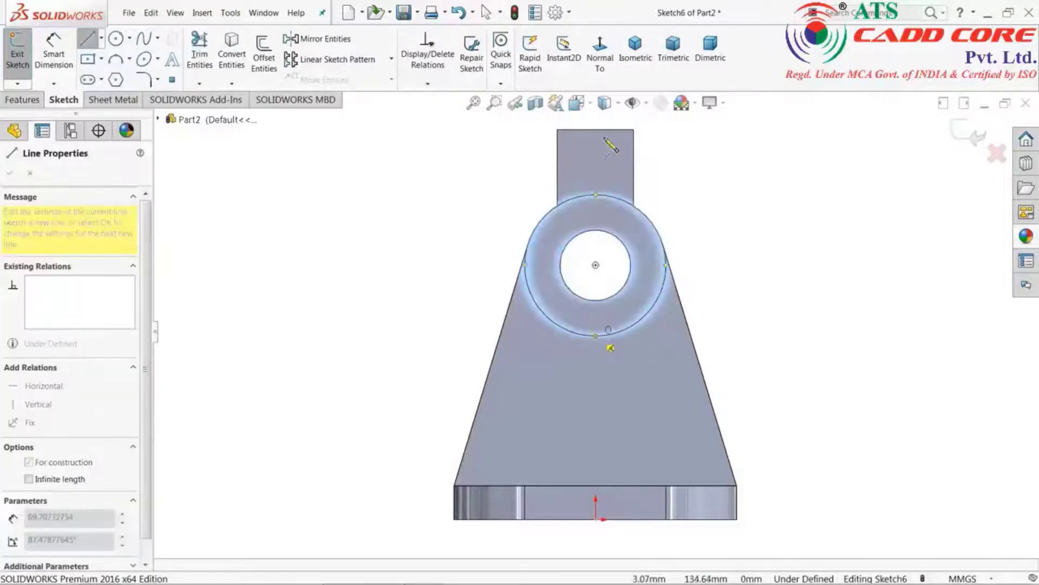
{"action": "left_click", "coordinate": [595, 118]}
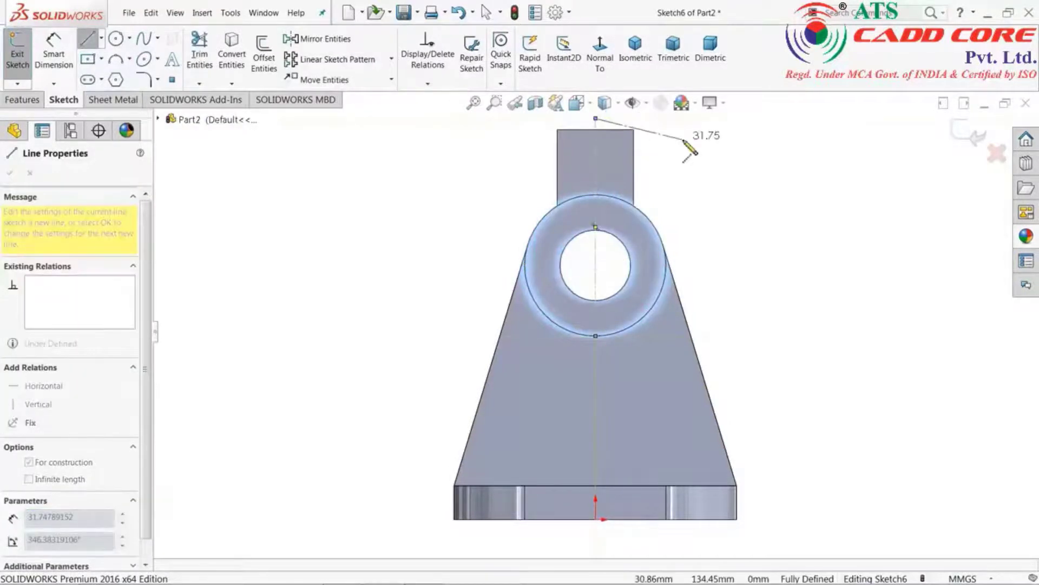
{"action": "right_click", "coordinate": [683, 101]}
{"action": "left_click", "coordinate": [717, 157]}
{"action": "key", "text": "Escape"}
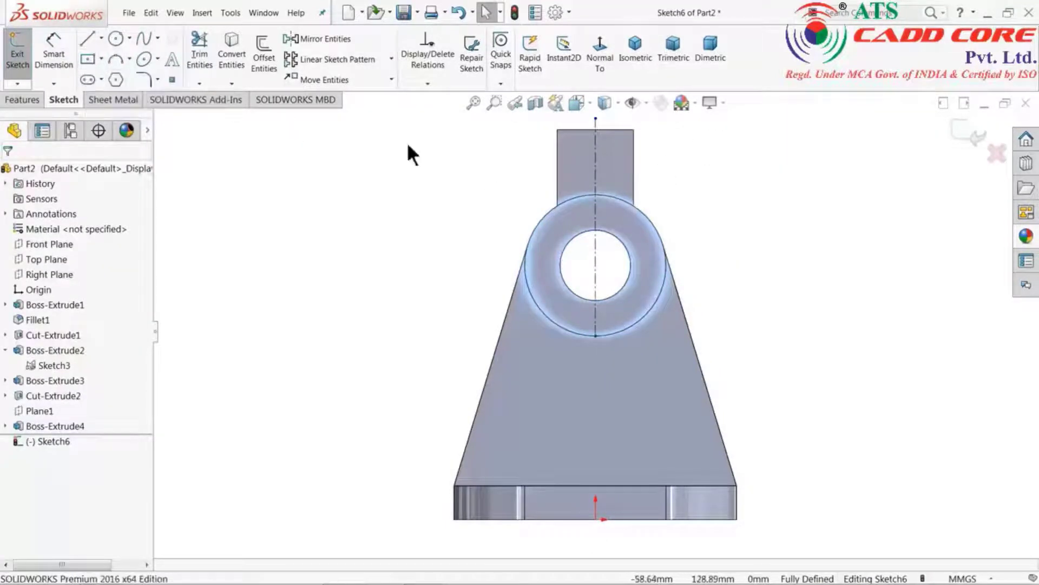
Sketch a center rectangle about 11 mm wide and 63 mm high on the centerline, from above the block down into the bore.
{"action": "scroll", "coordinate": [632, 237], "scroll_direction": "up", "scroll_amount": 2}
{"action": "scroll", "coordinate": [632, 239], "scroll_direction": "down", "scroll_amount": 3}
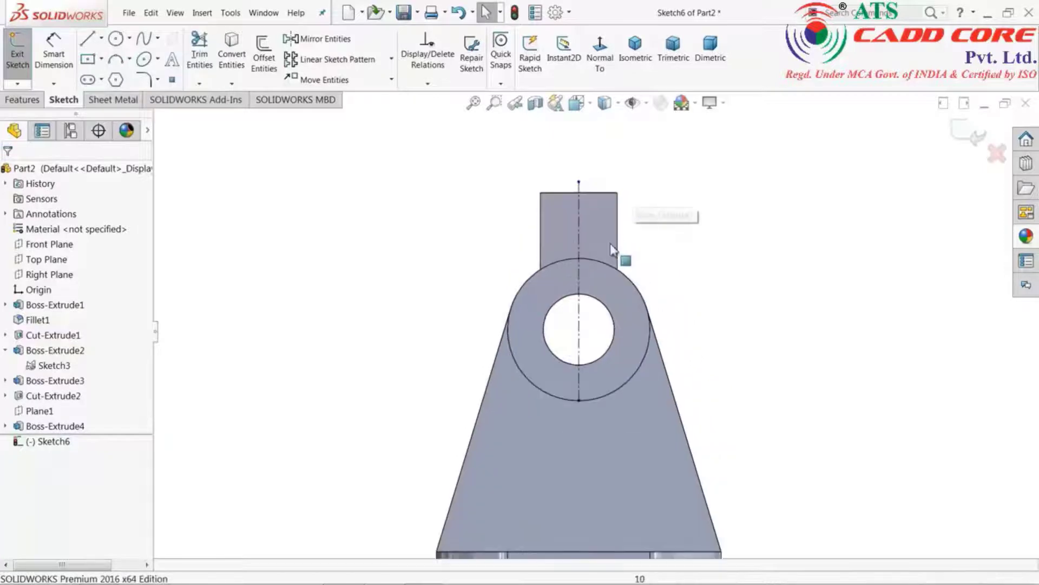
{"action": "left_click", "coordinate": [88, 58]}
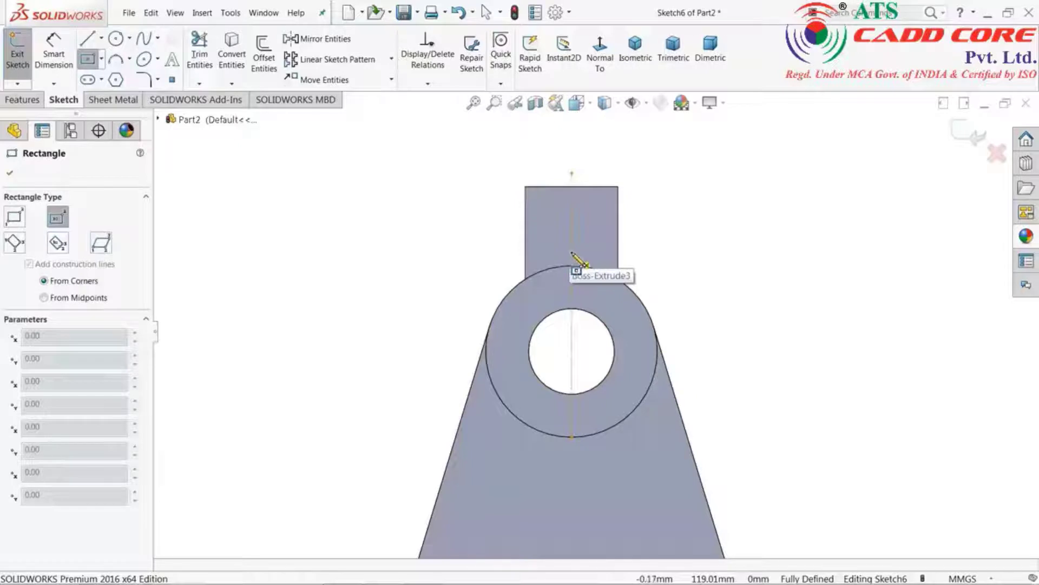
{"action": "left_click", "coordinate": [572, 251]}
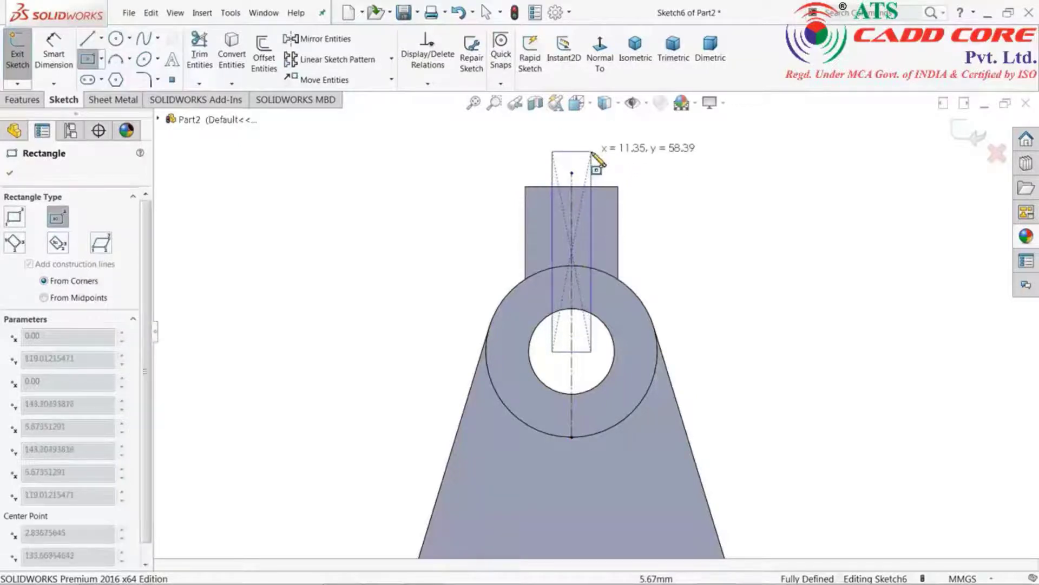
{"action": "left_click", "coordinate": [591, 143]}
{"action": "right_click", "coordinate": [474, 134]}
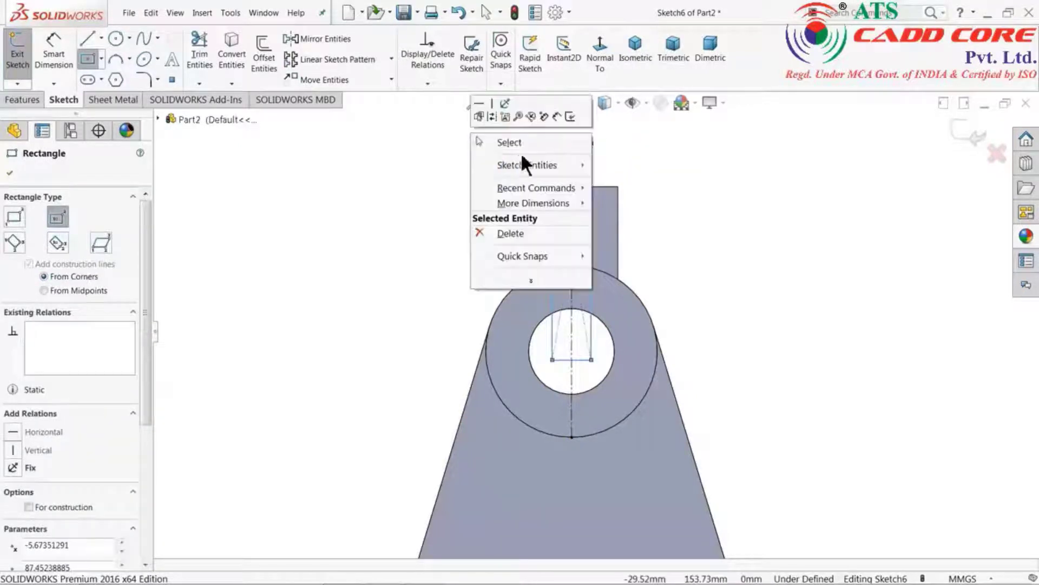
{"action": "left_click", "coordinate": [524, 134]}
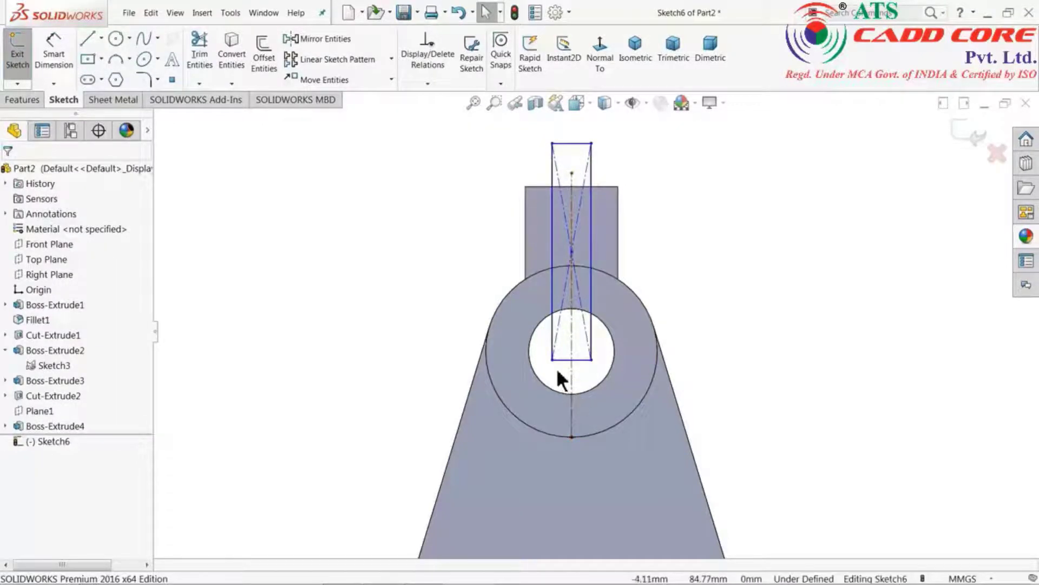
Set the slot rectangle's width to 3 mm and dimension its height as drawn.
{"action": "left_click", "coordinate": [53, 49]}
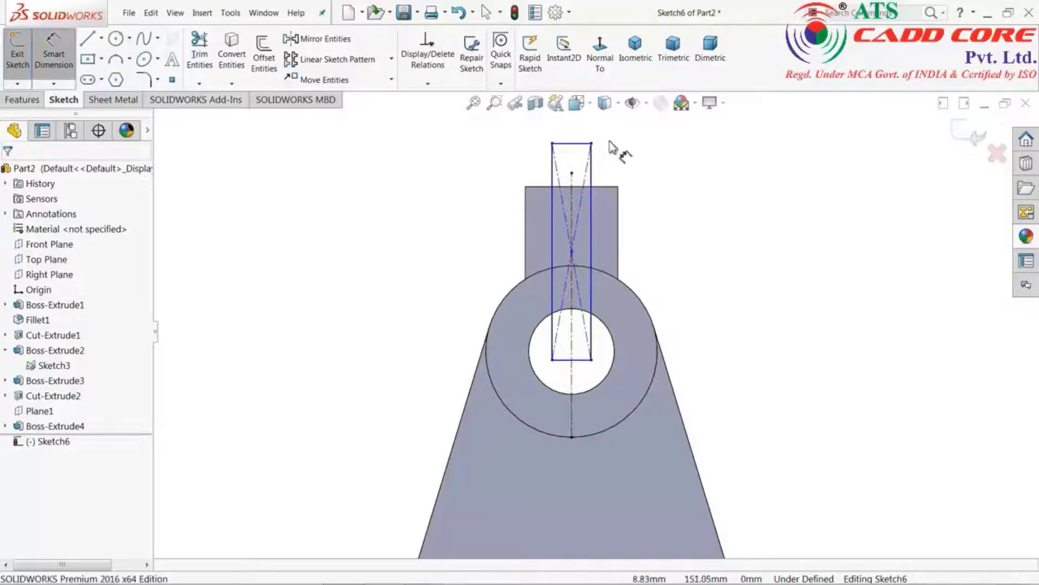
{"action": "left_click", "coordinate": [572, 143]}
{"action": "left_click", "coordinate": [575, 131]}
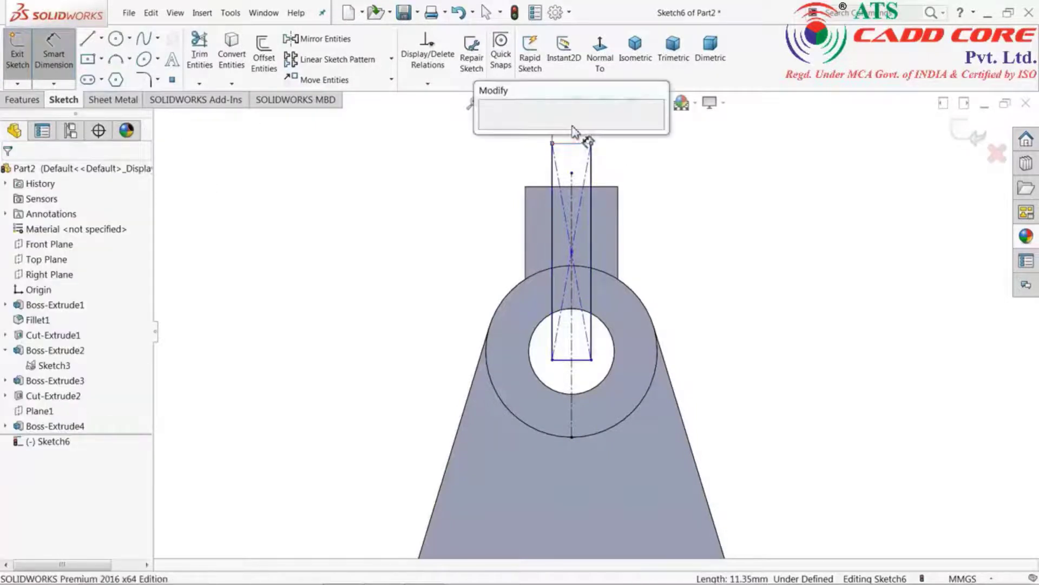
{"action": "left_click", "coordinate": [486, 126]}
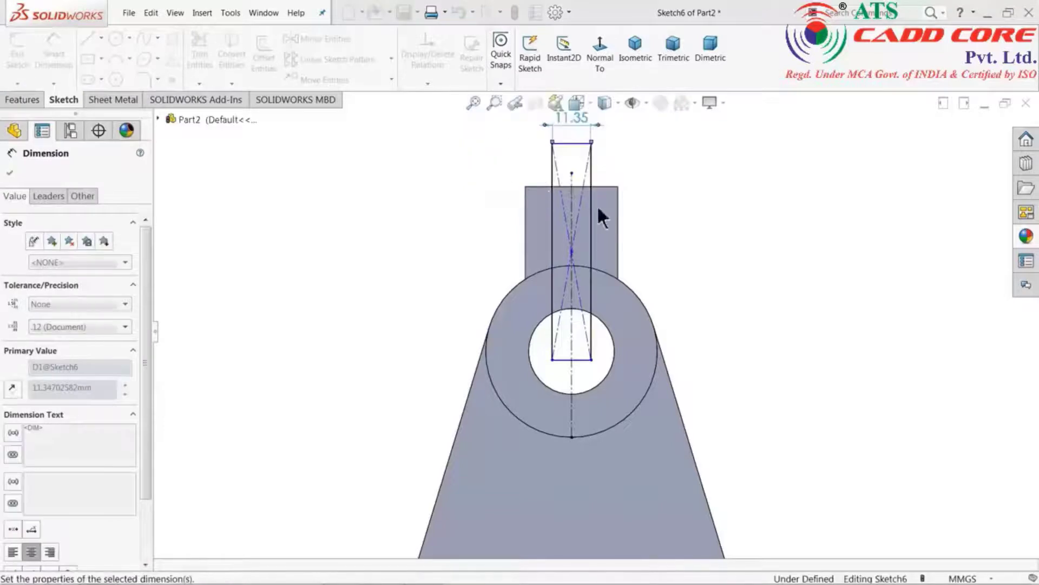
{"action": "left_click", "coordinate": [683, 238]}
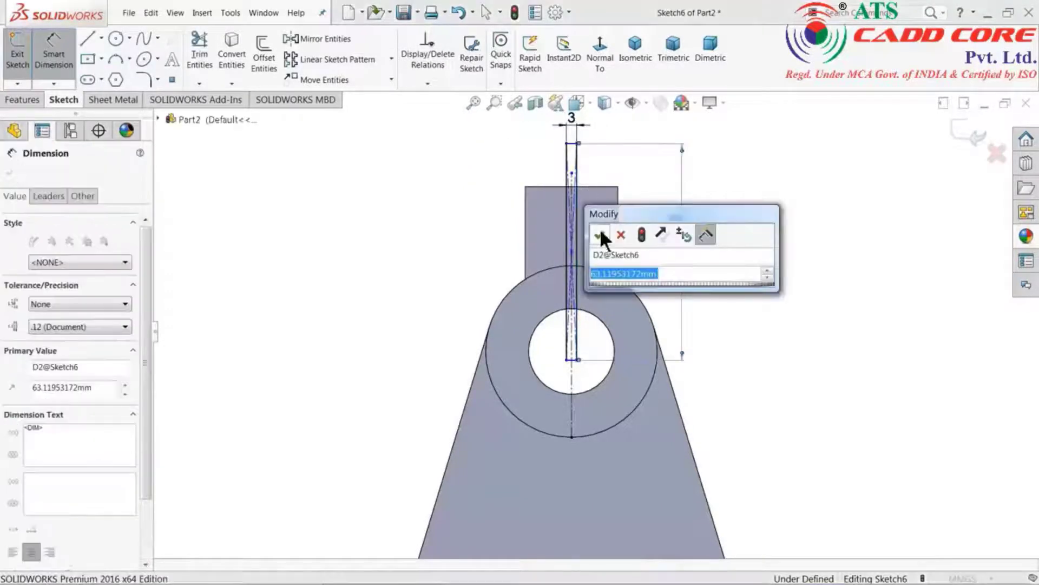
{"action": "left_click", "coordinate": [600, 231]}
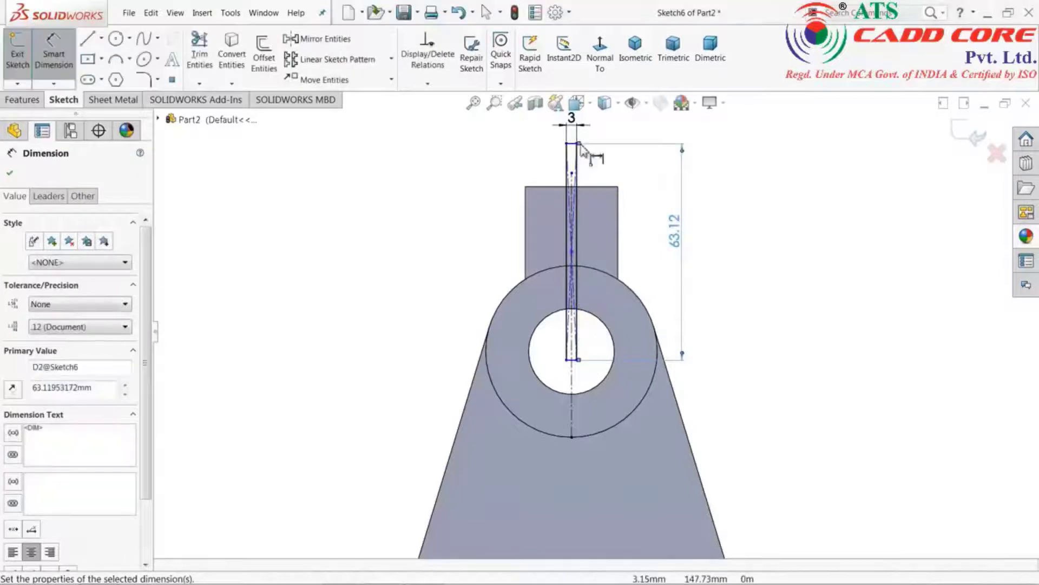
Cut the slot rectangle with an Extruded Cut using the Through All end condition, splitting the block and the cylinder wall.
{"action": "left_click", "coordinate": [23, 102]}
{"action": "left_click", "coordinate": [206, 60]}
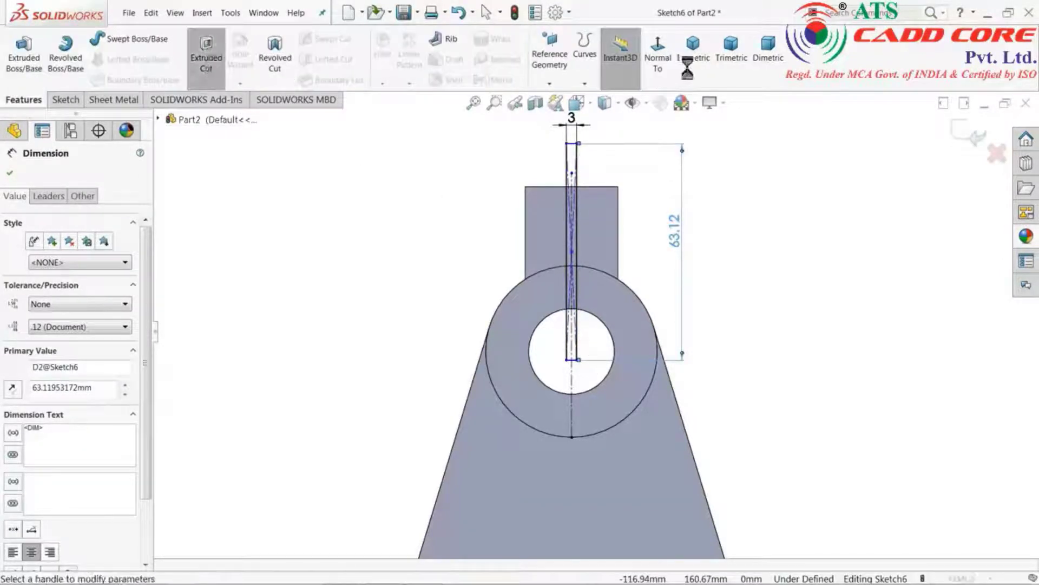
{"action": "left_click", "coordinate": [692, 54]}
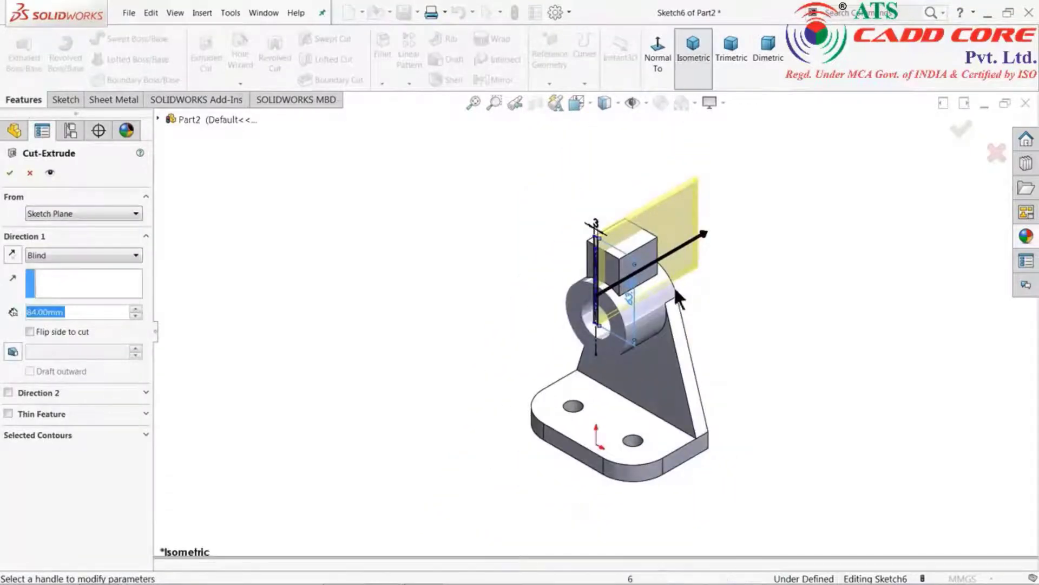
{"action": "scroll", "coordinate": [674, 286], "scroll_direction": "down", "scroll_amount": 3}
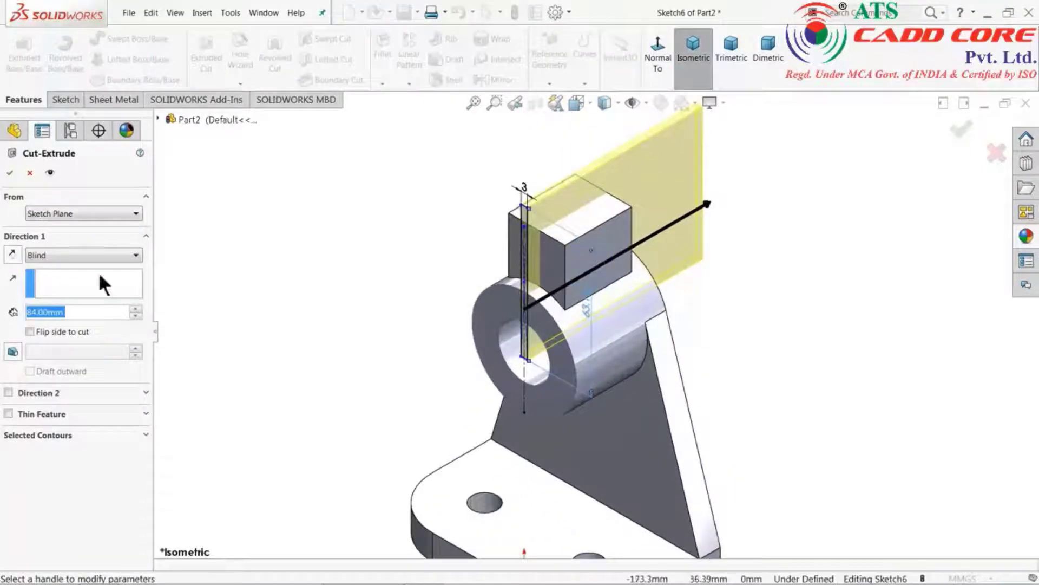
{"action": "left_click", "coordinate": [58, 255]}
{"action": "left_click", "coordinate": [73, 281]}
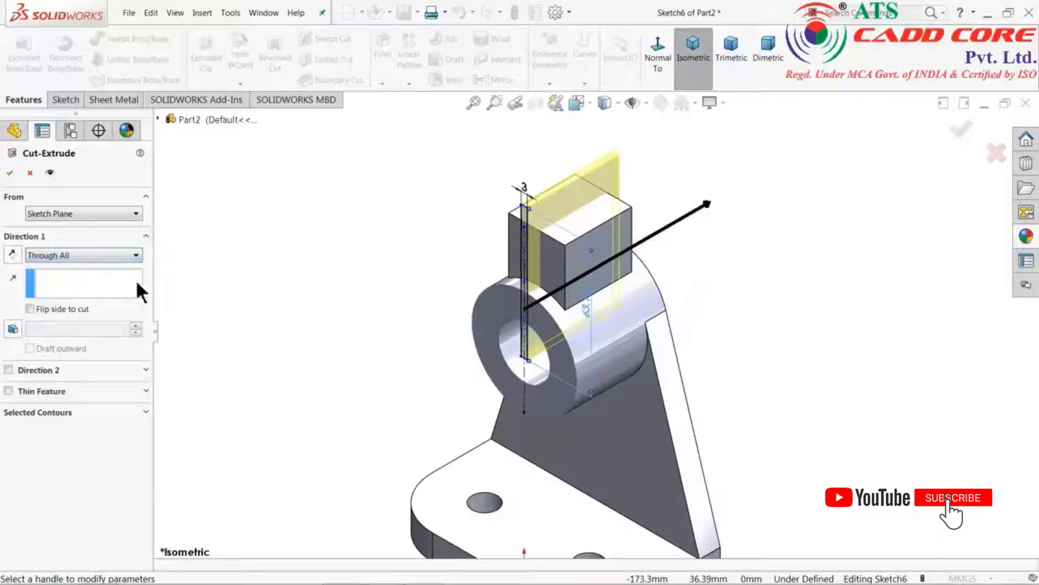
{"action": "left_click", "coordinate": [10, 172]}
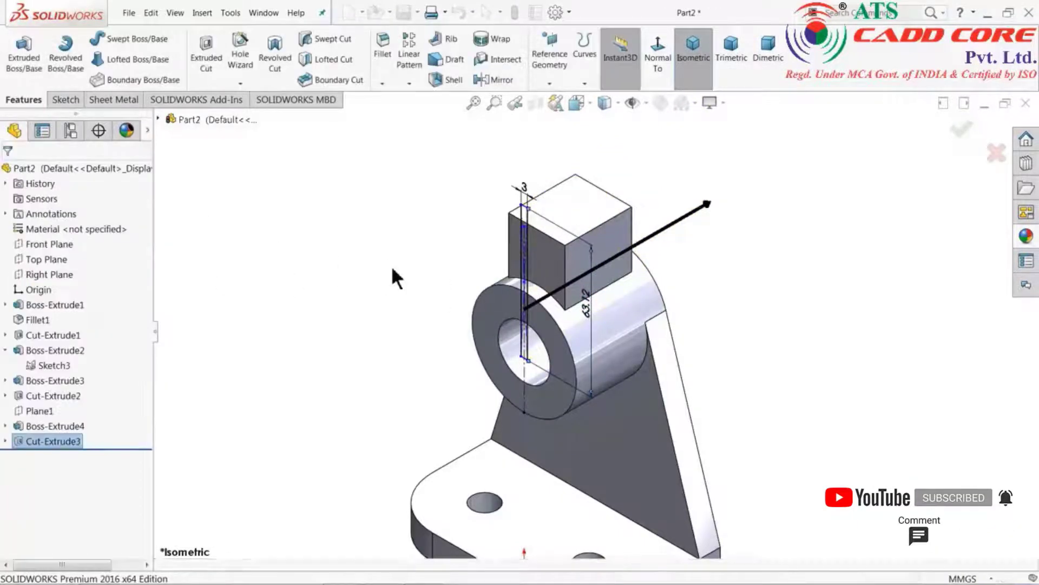
{"action": "middle_click_drag", "start_coordinate": [435, 287], "coordinate": [492, 277]}
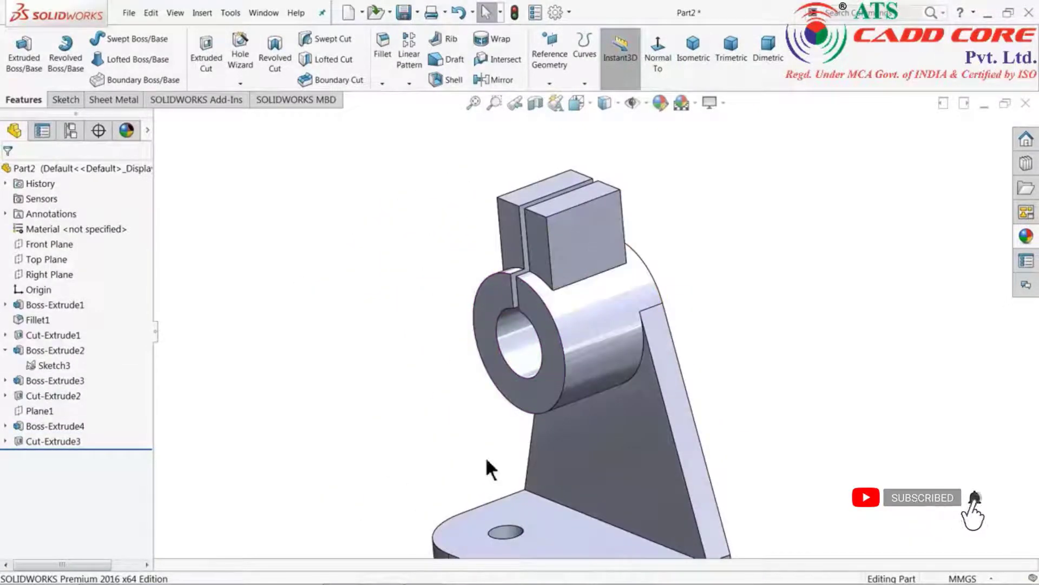
Check the lug hole's dimensions in the reference drawing and open a sketch on the lug's outer side face in SOLIDWORKS, viewed normal to it.
{"action": "left_click", "coordinate": [423, 570]}
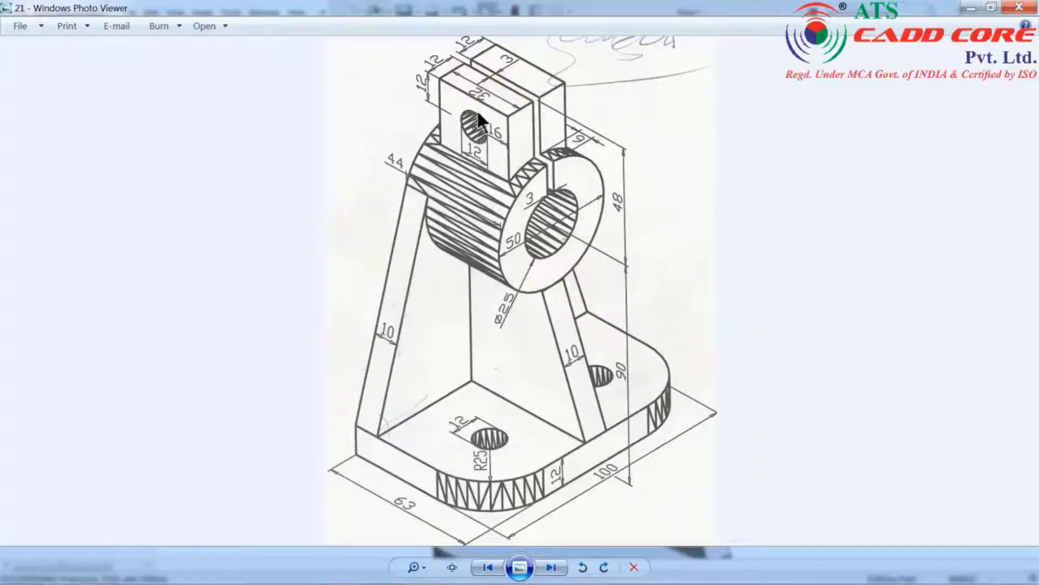
{"action": "left_click", "coordinate": [973, 10]}
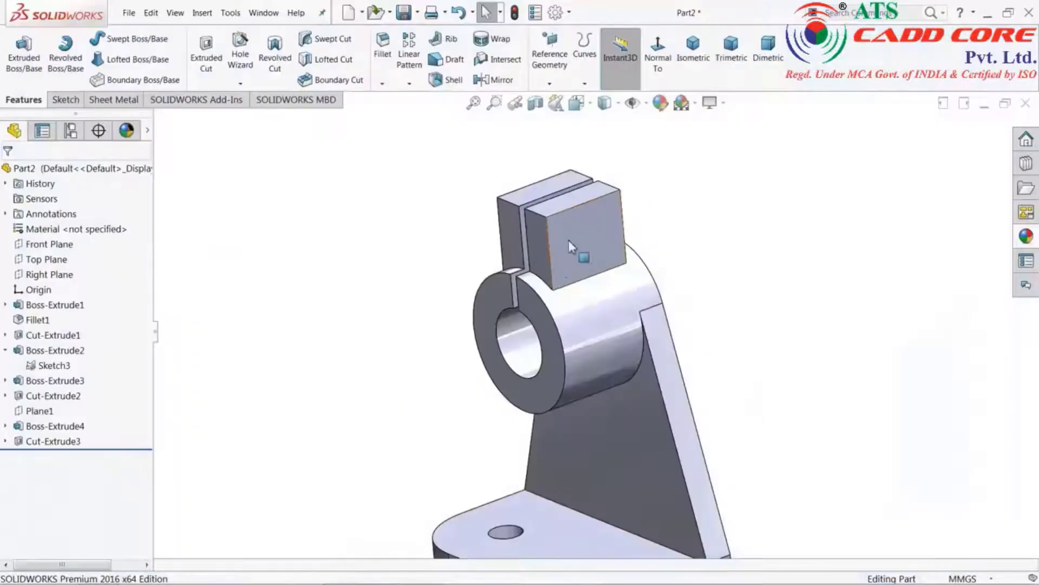
{"action": "left_click", "coordinate": [579, 239]}
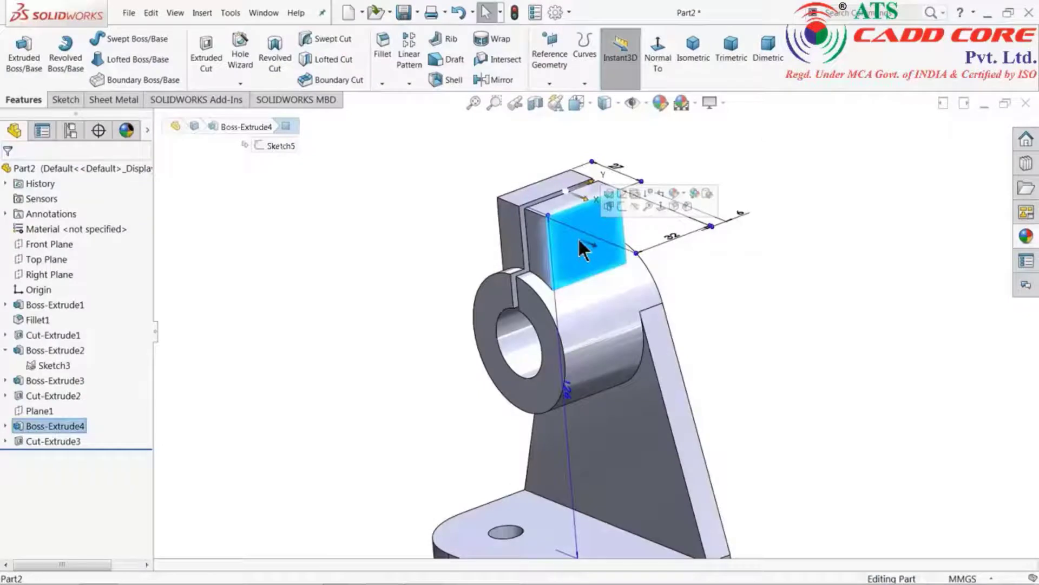
{"action": "left_click", "coordinate": [622, 206]}
{"action": "left_click", "coordinate": [600, 51]}
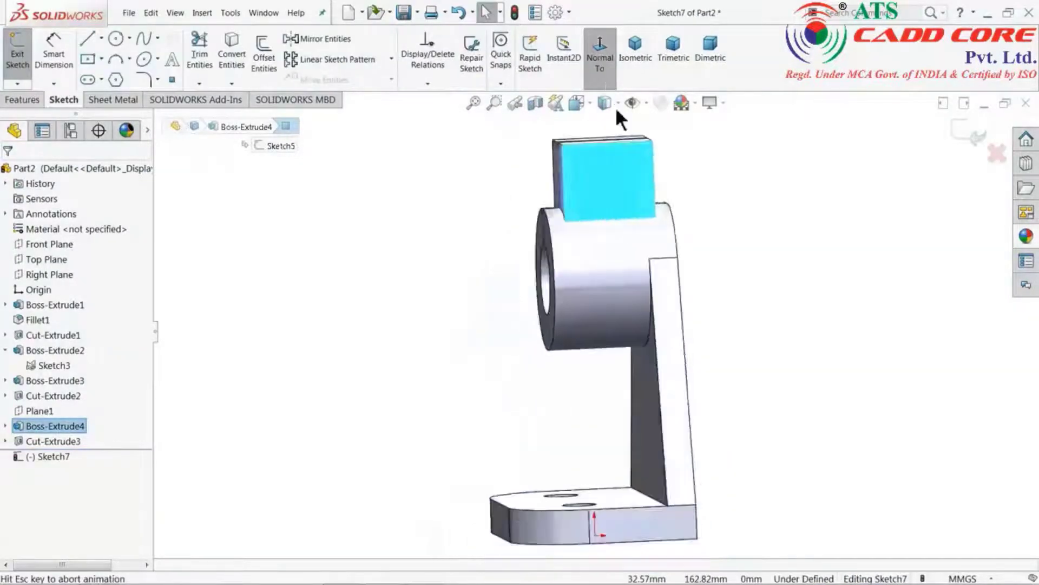
{"action": "scroll", "coordinate": [658, 119], "scroll_direction": "down", "scroll_amount": 2}
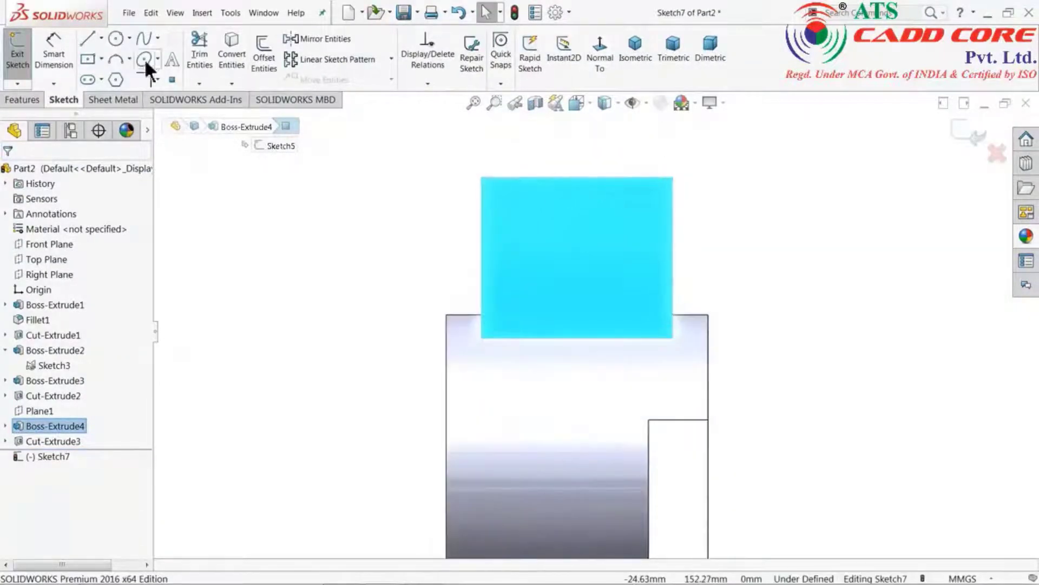
Draw a vertical centerline between the midpoints of the lug face's upper and lower edges.
{"action": "left_click", "coordinate": [102, 38]}
{"action": "left_click", "coordinate": [123, 74]}
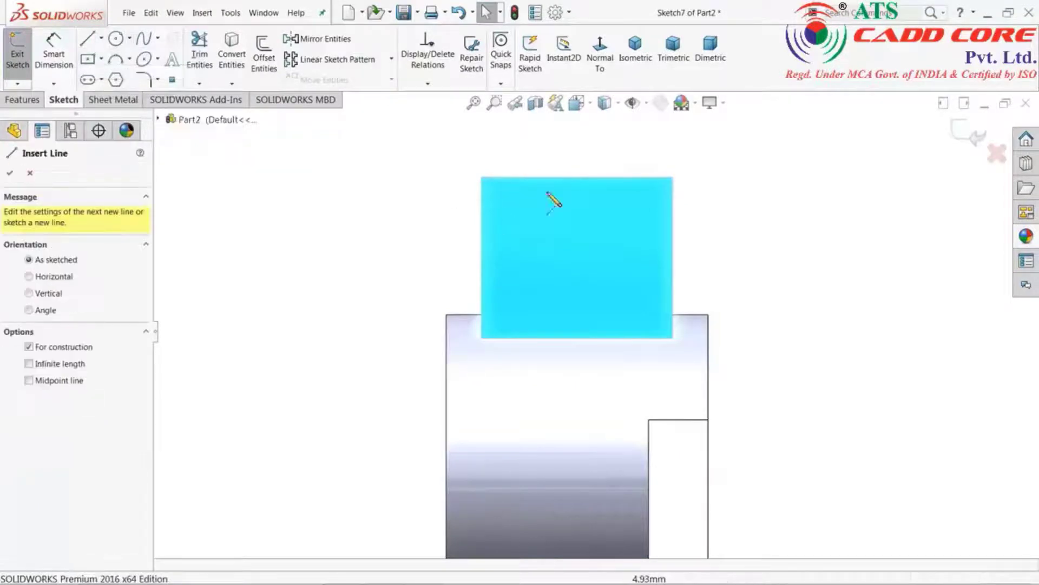
{"action": "left_click", "coordinate": [576, 177]}
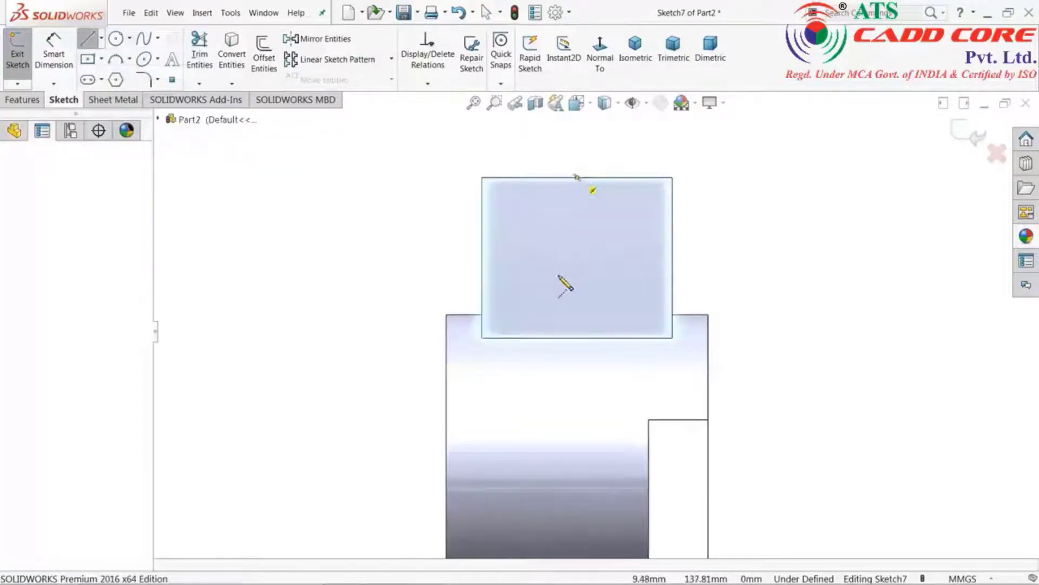
{"action": "left_click", "coordinate": [577, 338]}
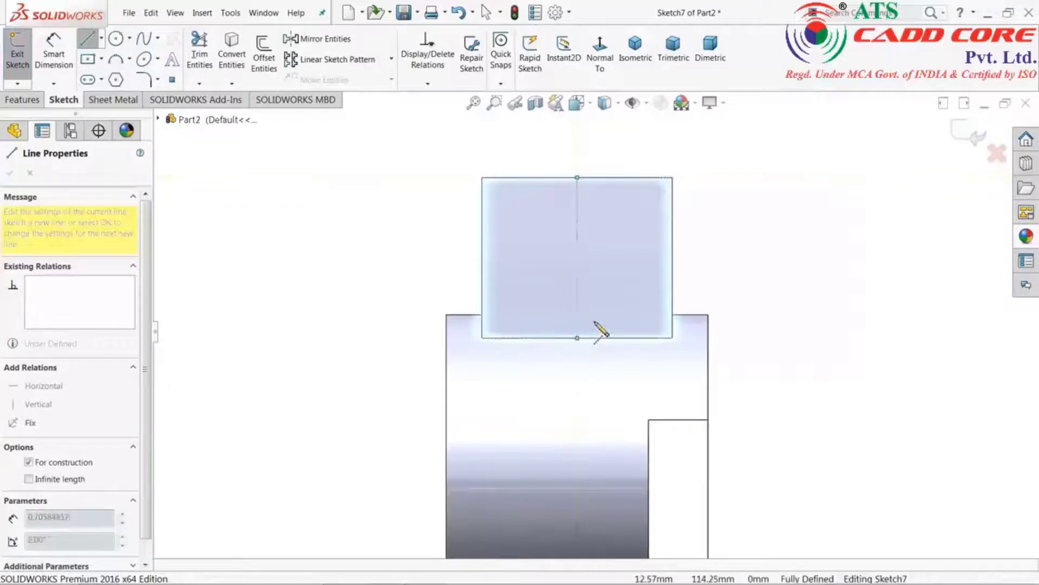
{"action": "right_click", "coordinate": [615, 267]}
{"action": "left_click", "coordinate": [642, 274]}
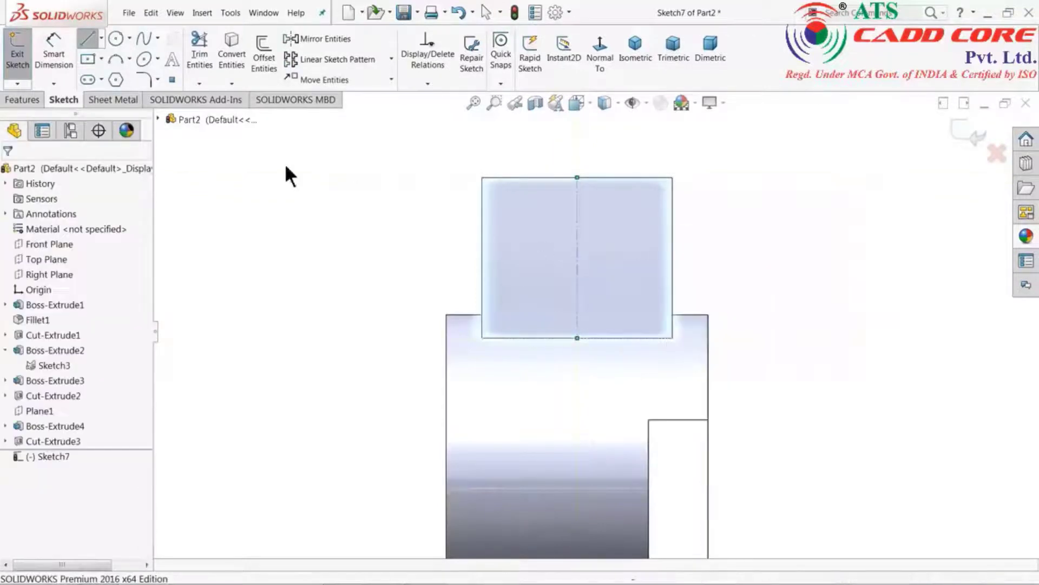
Draw a circle about 13 mm in diameter centred on the lug face's vertical centerline, in its upper half.
{"action": "left_click", "coordinate": [116, 38]}
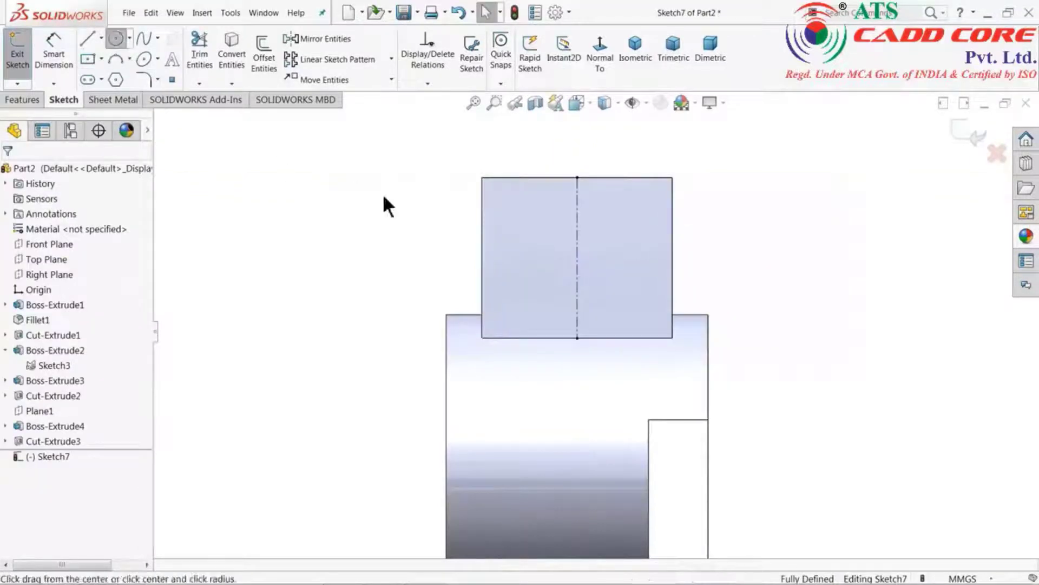
{"action": "left_click", "coordinate": [577, 231]}
{"action": "left_click", "coordinate": [616, 222]}
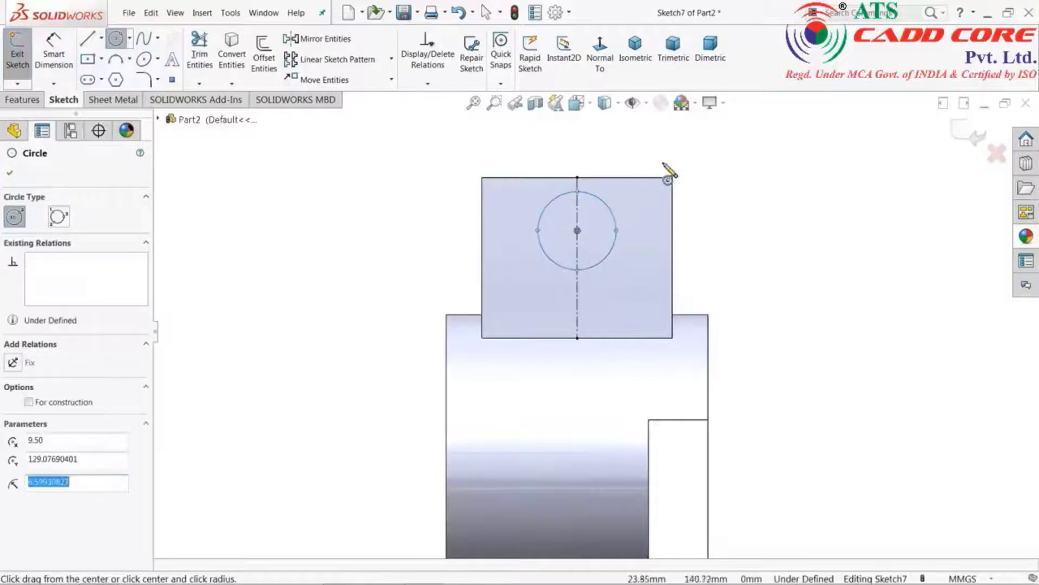
{"action": "right_click", "coordinate": [666, 161]}
{"action": "left_click", "coordinate": [701, 166]}
Set the lug hole circle's diameter to 12 mm.
{"action": "left_click", "coordinate": [54, 54]}
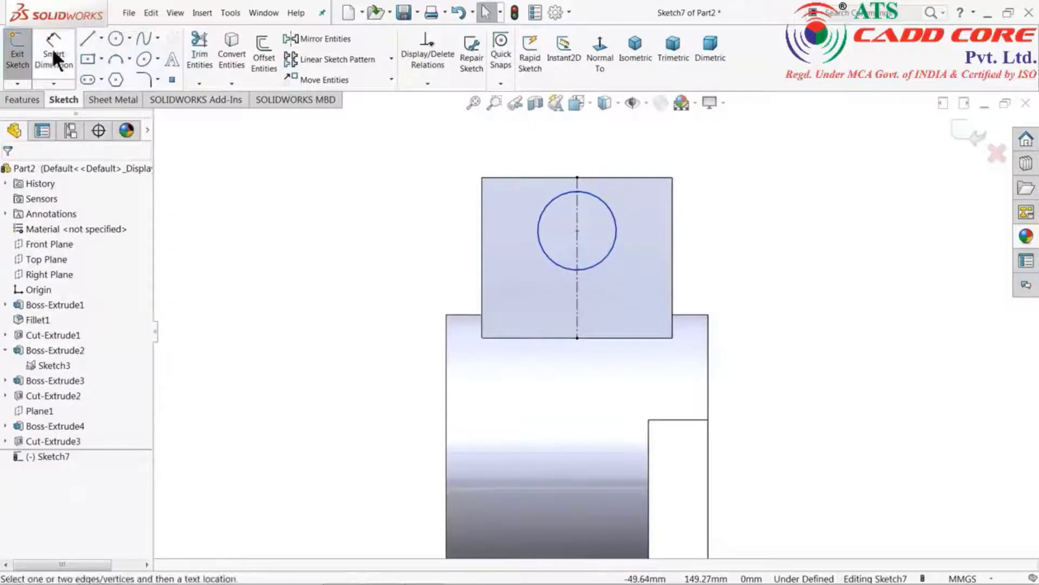
{"action": "left_click", "coordinate": [617, 237]}
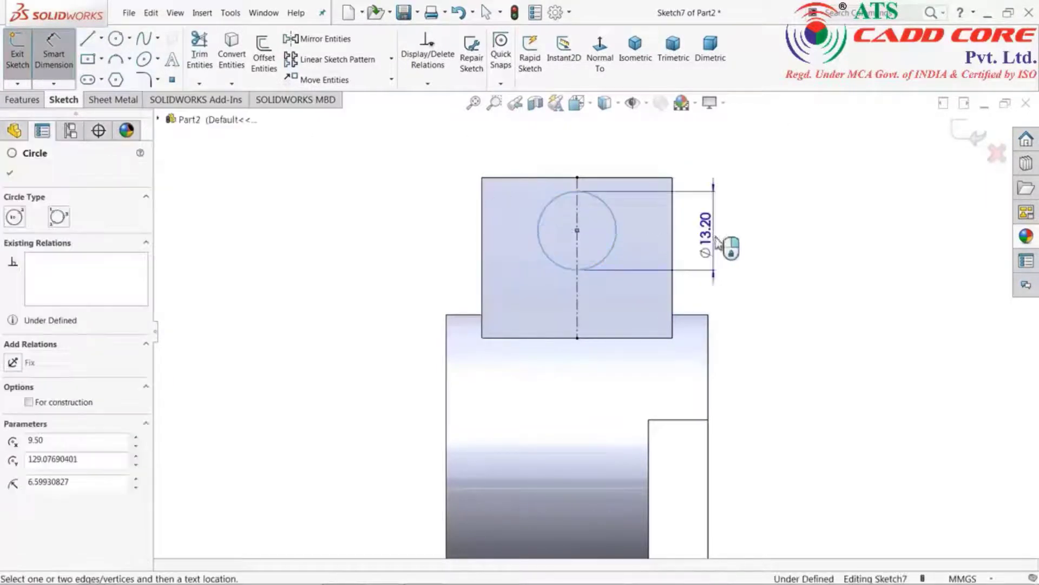
{"action": "left_click", "coordinate": [722, 237]}
{"action": "type", "text": "12"}
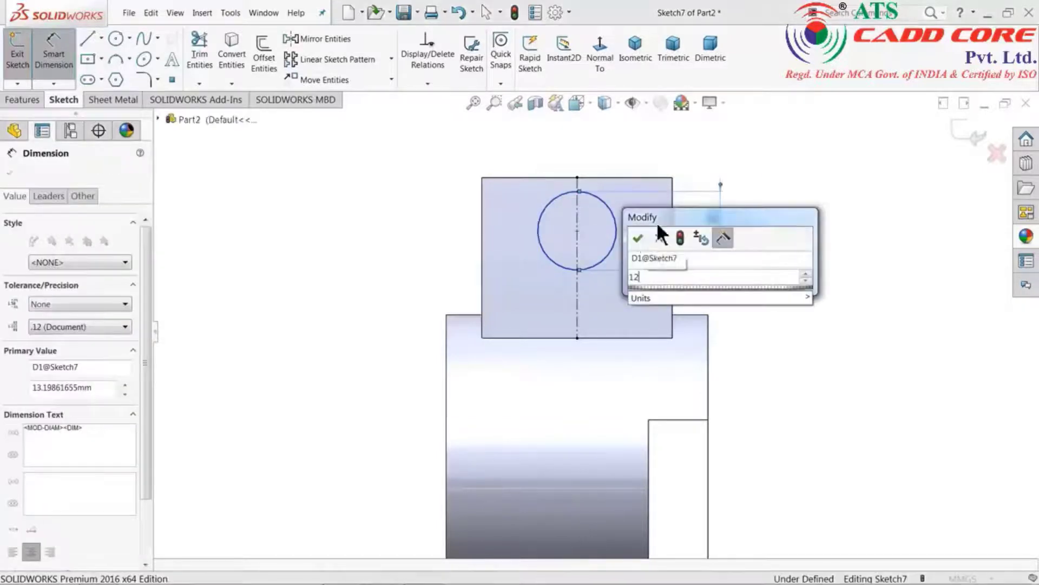
{"action": "left_click", "coordinate": [638, 238]}
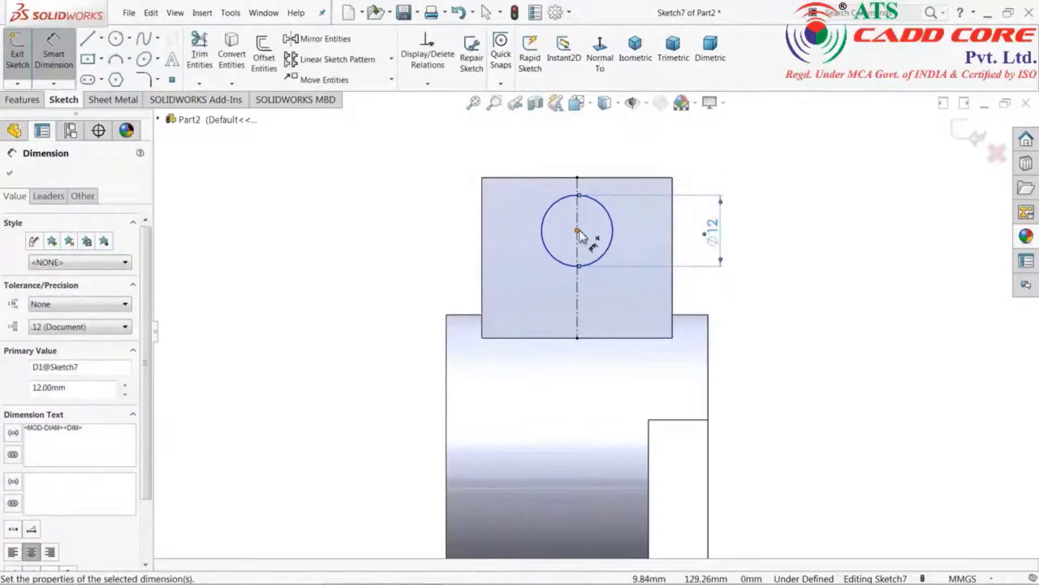
Set the vertical distance between the circle's center and the midpoint of the lug face's upper edge to 12 mm.
{"action": "left_click", "coordinate": [580, 184]}
{"action": "left_click", "coordinate": [577, 230]}
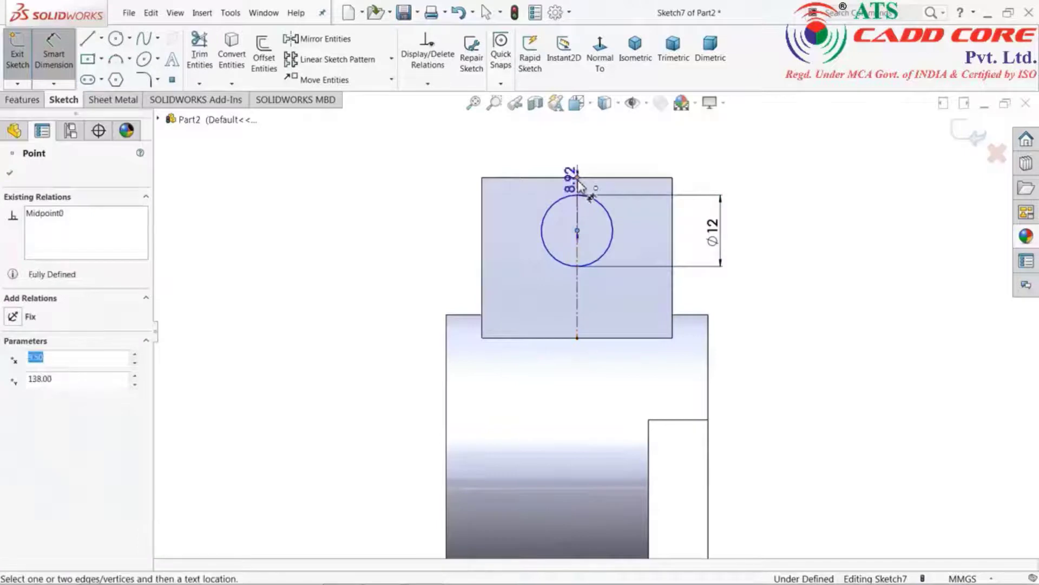
{"action": "left_click", "coordinate": [433, 204]}
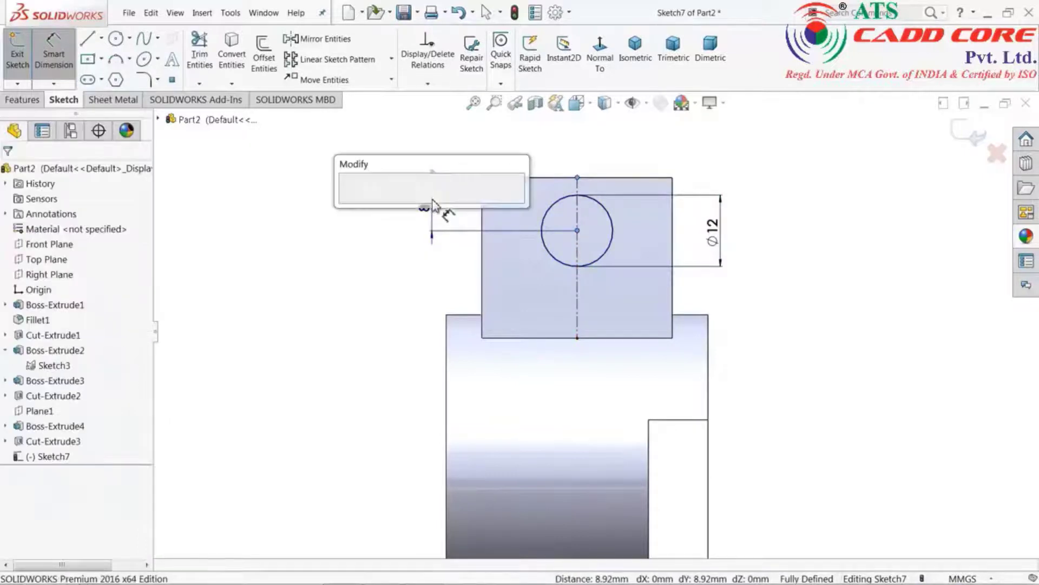
{"action": "type", "text": "12"}
{"action": "left_click", "coordinate": [351, 202]}
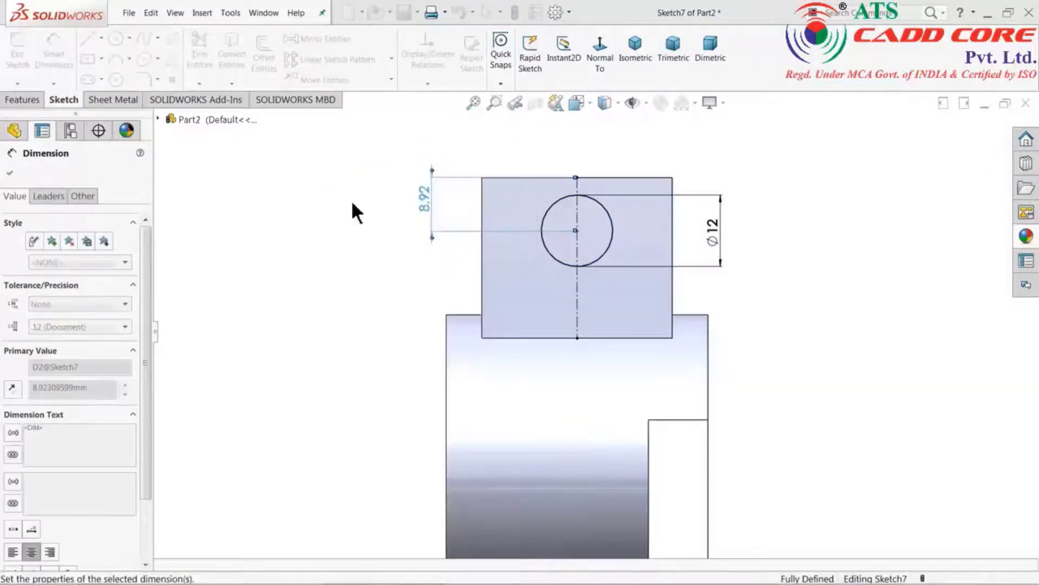
Cut the 12 mm circle through both lugs with an Extruded Cut using the Through All end condition.
{"action": "left_click", "coordinate": [635, 55]}
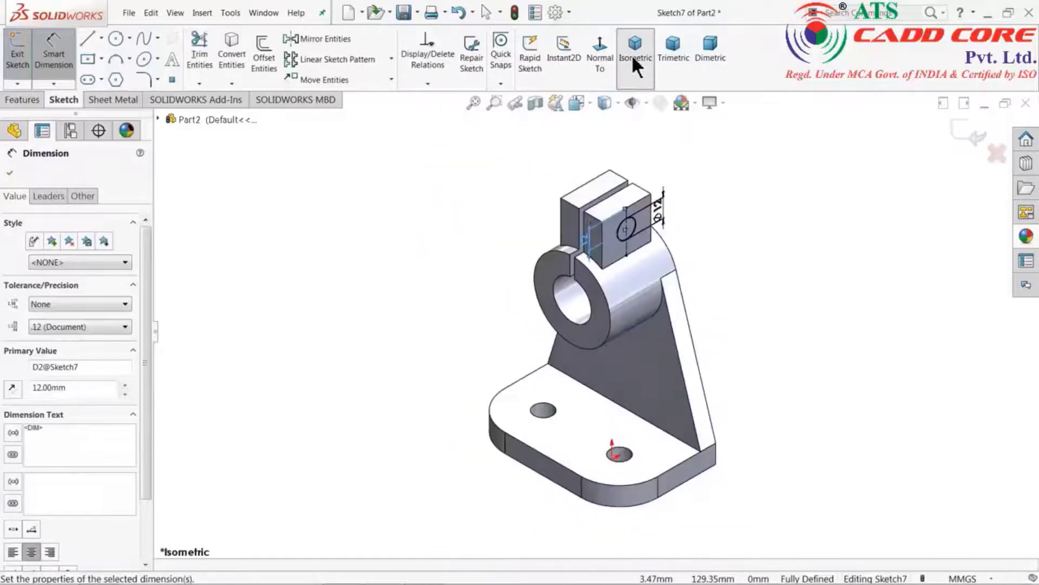
{"action": "scroll", "coordinate": [633, 227], "scroll_direction": "down", "scroll_amount": 5}
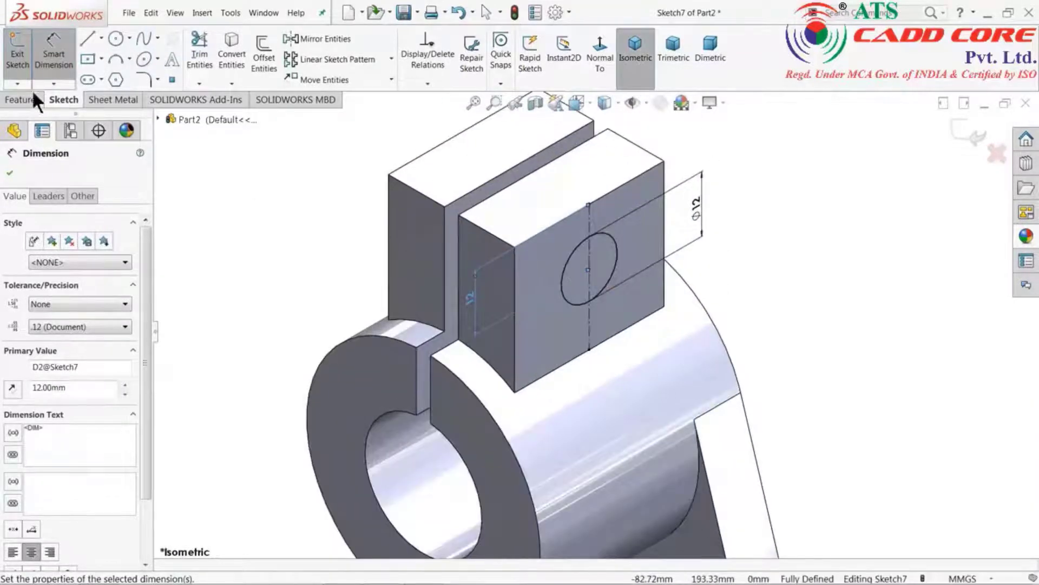
{"action": "left_click", "coordinate": [18, 98]}
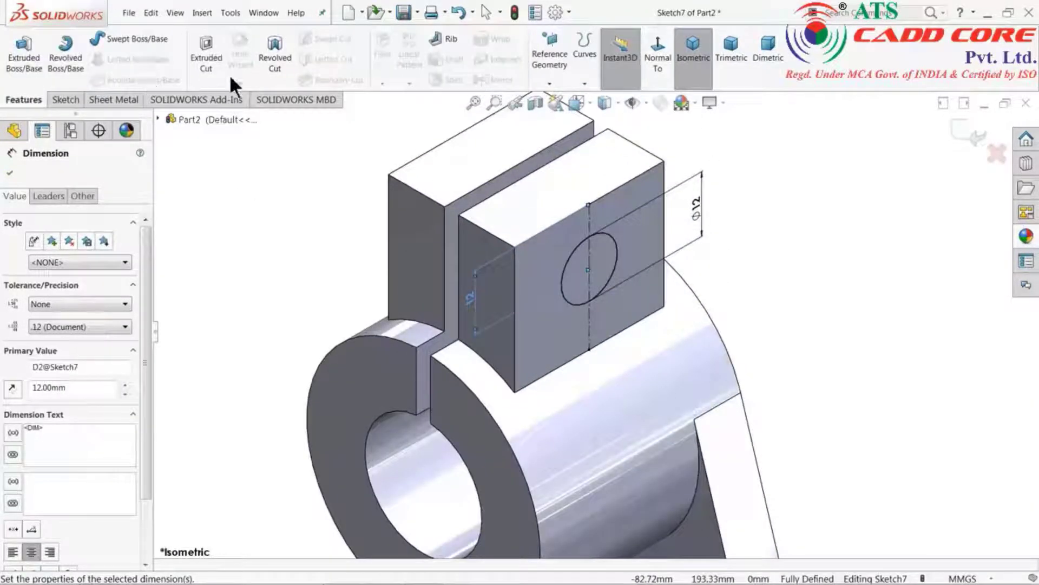
{"action": "left_click", "coordinate": [206, 52]}
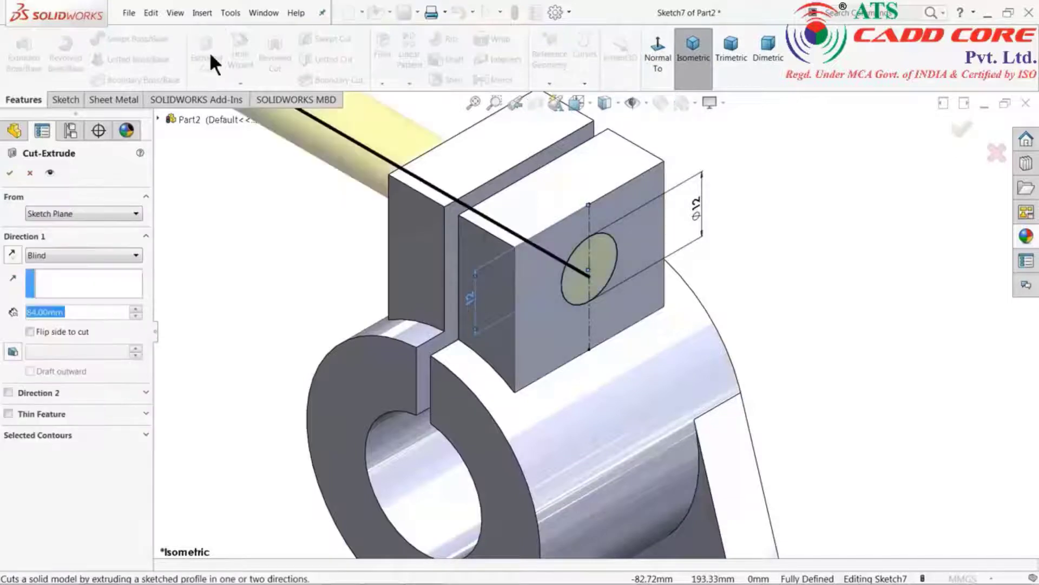
{"action": "left_click", "coordinate": [41, 248]}
{"action": "left_click", "coordinate": [53, 275]}
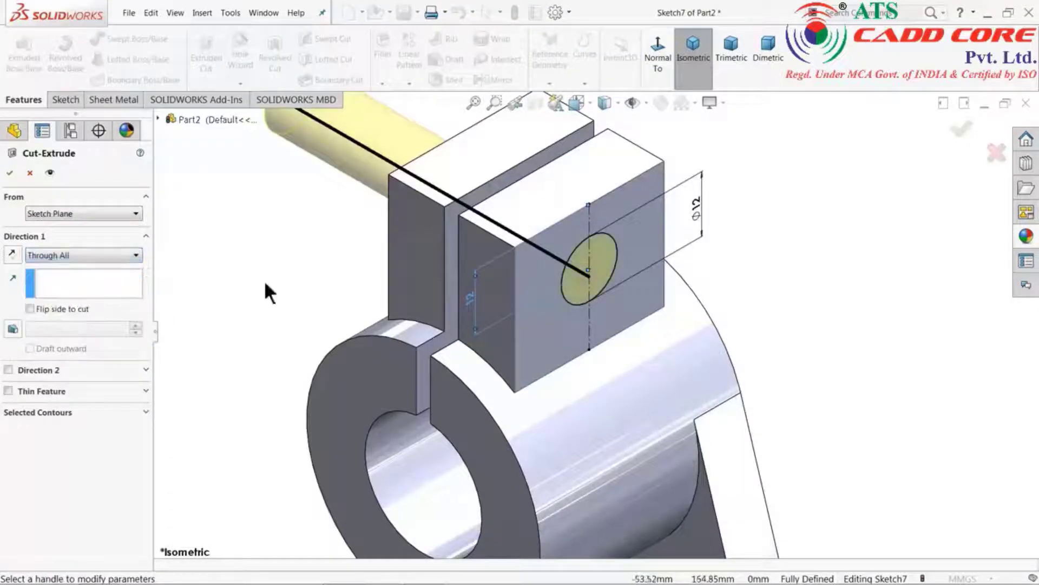
{"action": "scroll", "coordinate": [422, 288], "scroll_direction": "up", "scroll_amount": 2}
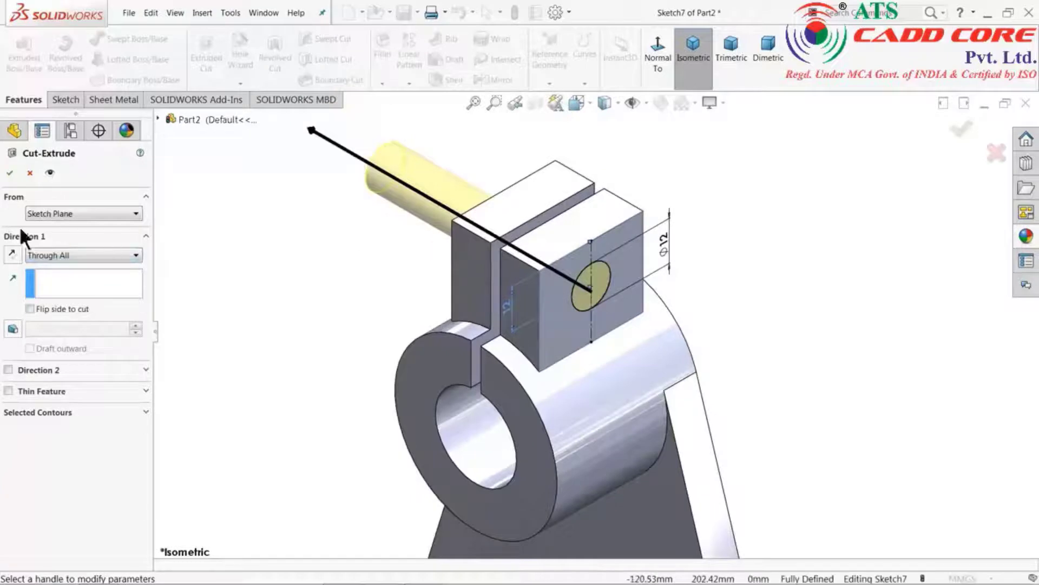
{"action": "left_click", "coordinate": [10, 172]}
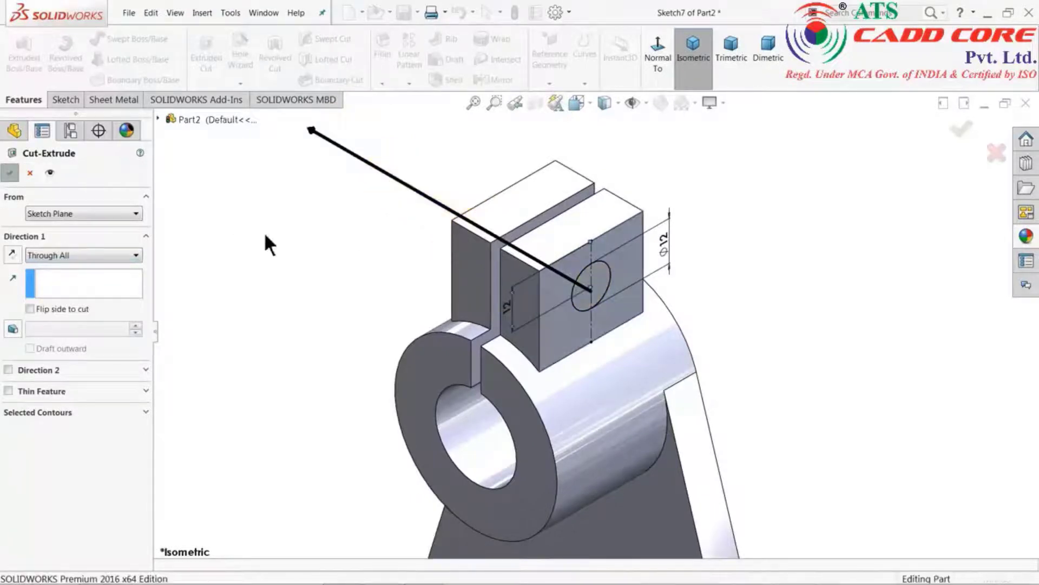
{"action": "scroll", "coordinate": [351, 290], "scroll_direction": "up", "scroll_amount": 4}
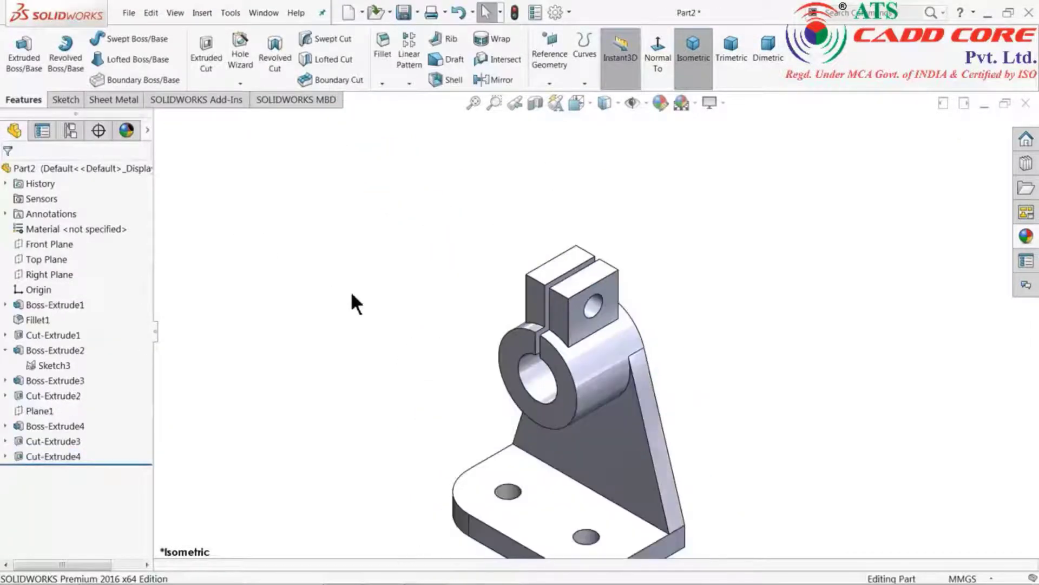
{"action": "scroll", "coordinate": [631, 381], "scroll_direction": "down", "scroll_amount": 3}
{"action": "middle_click_drag", "start_coordinate": [545, 385], "coordinate": [556, 353]}
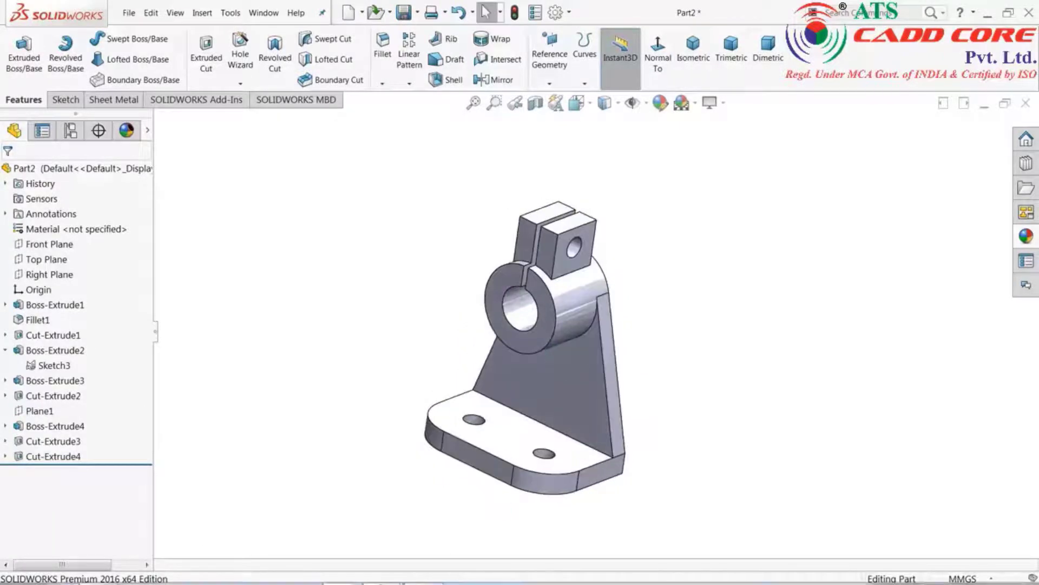
Check the front rib in the reference drawing and open a sketch on the Right Plane in SOLIDWORKS, viewed normal to it.
{"action": "left_click", "coordinate": [423, 577]}
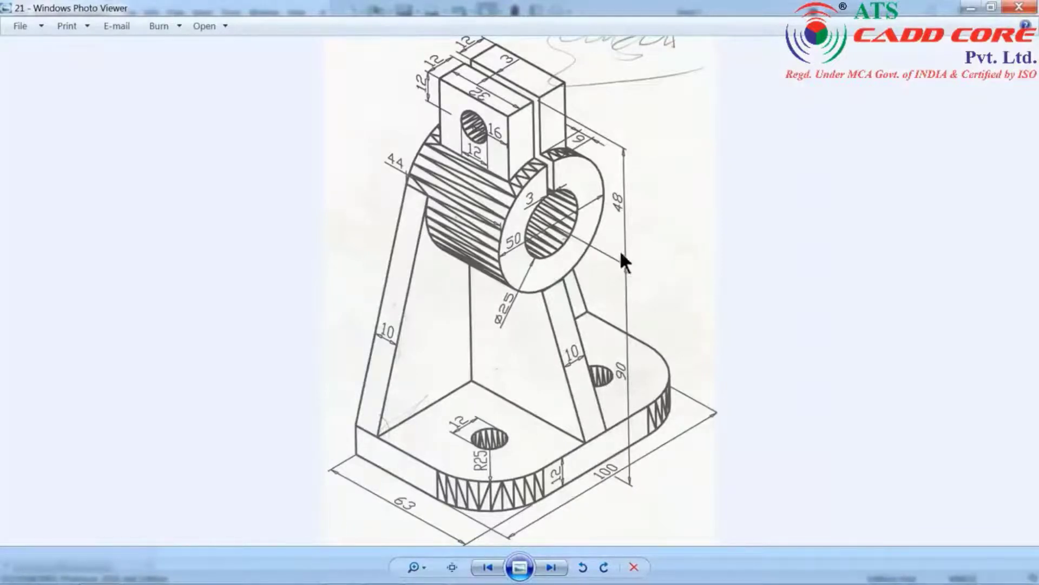
{"action": "left_click", "coordinate": [971, 8]}
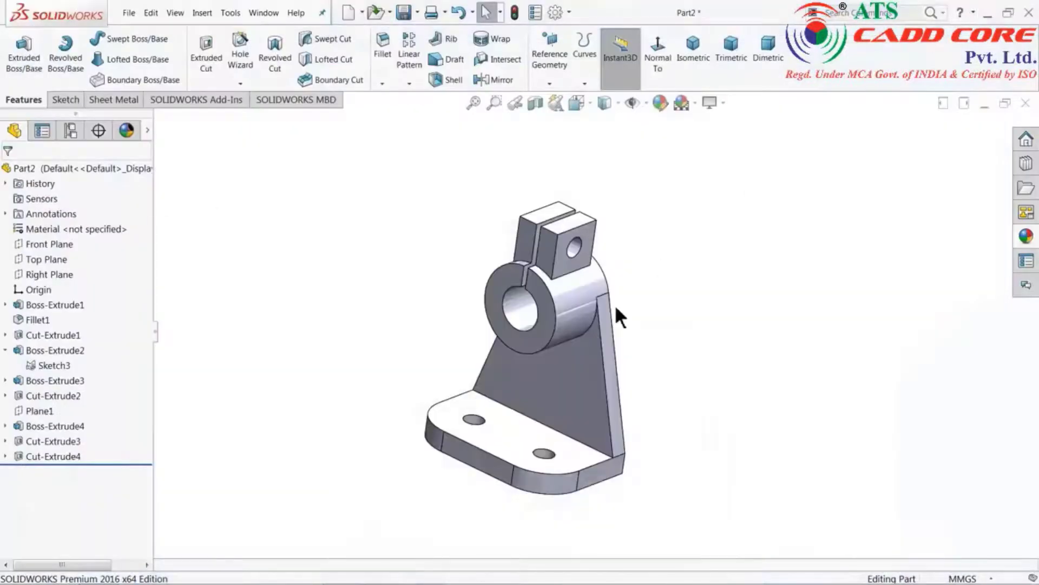
{"action": "left_click", "coordinate": [49, 274]}
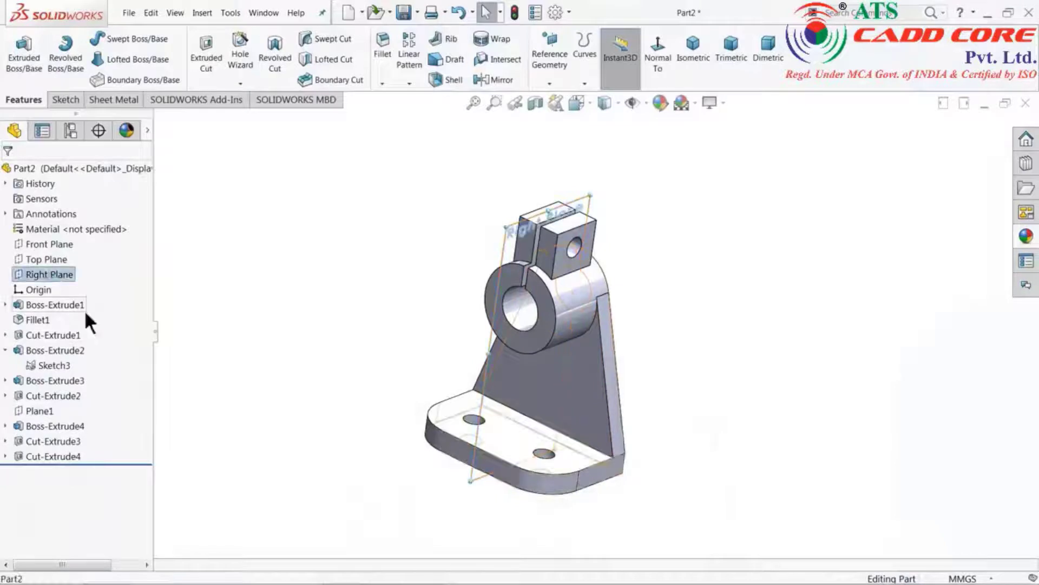
{"action": "mouse_move", "coordinate": [303, 357]}
{"action": "middle_mouse_down"}
{"action": "mouse_move", "coordinate": [354, 370]}
{"action": "mouse_move", "coordinate": [290, 362]}
{"action": "middle_mouse_up"}
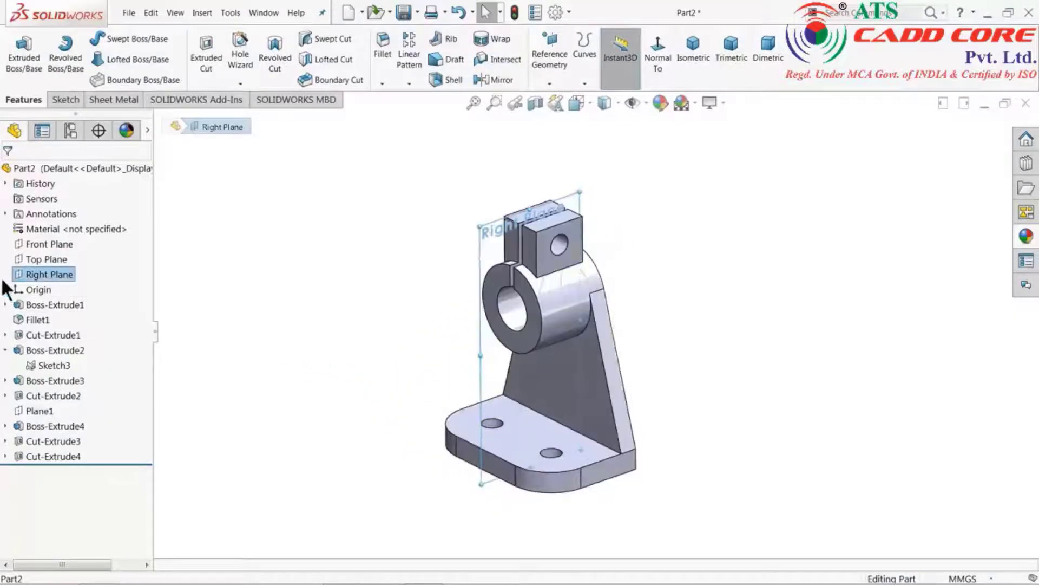
{"action": "left_click", "coordinate": [64, 98]}
{"action": "left_click", "coordinate": [16, 48]}
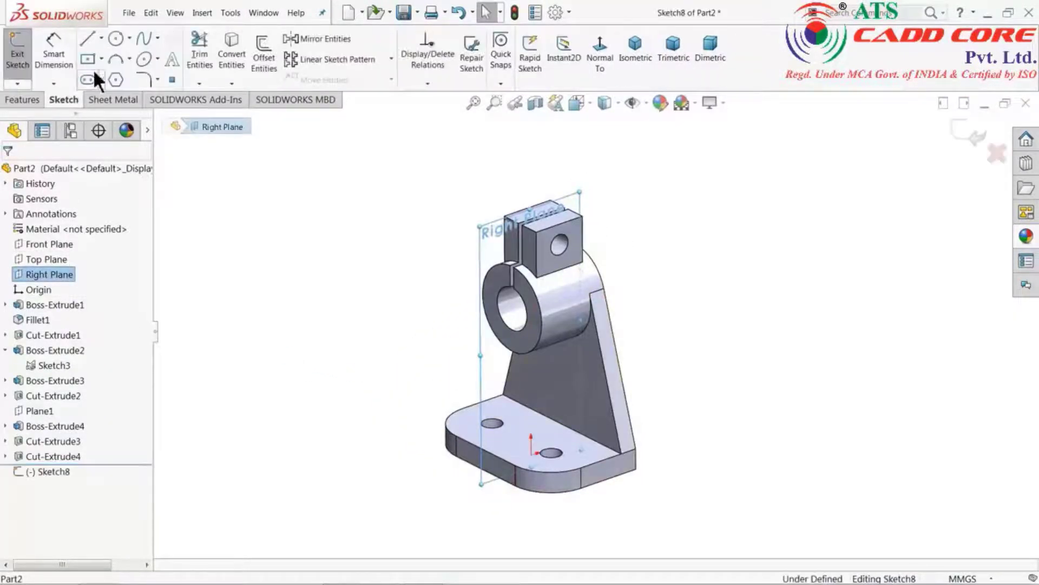
{"action": "left_click", "coordinate": [597, 54]}
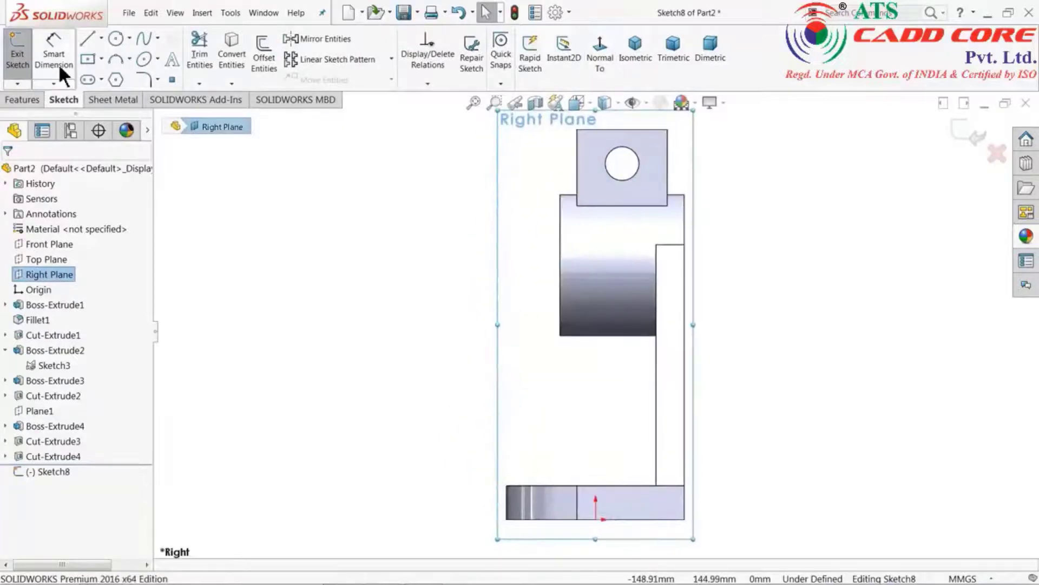
Draw the closed four-line rib profile from the base's upper front corner along the base, up the back plate, under the cylinder and back down.
{"action": "left_click", "coordinate": [86, 39]}
{"action": "scroll", "coordinate": [704, 457], "scroll_direction": "down", "scroll_amount": 3}
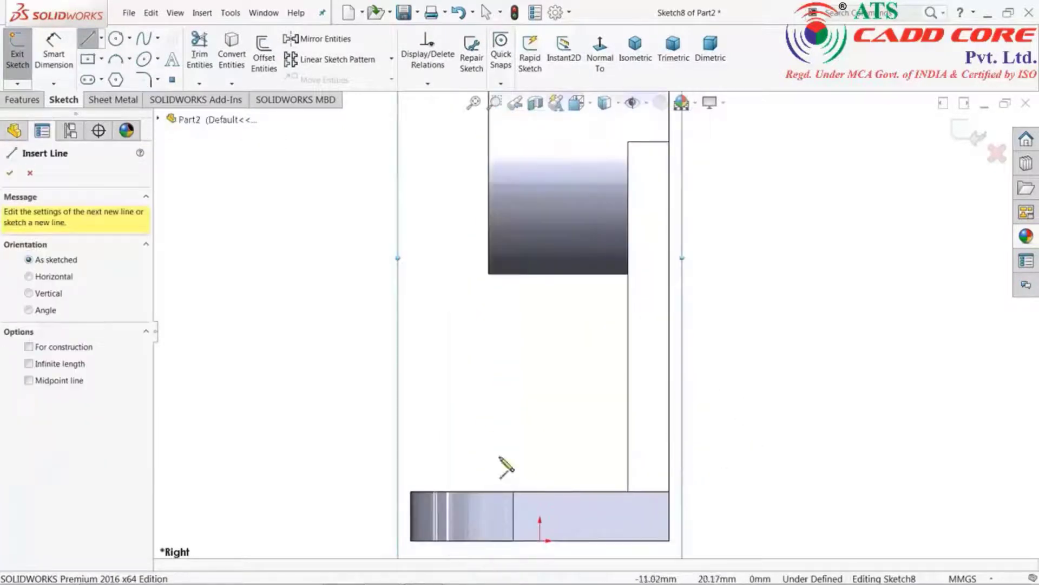
{"action": "left_click", "coordinate": [410, 491]}
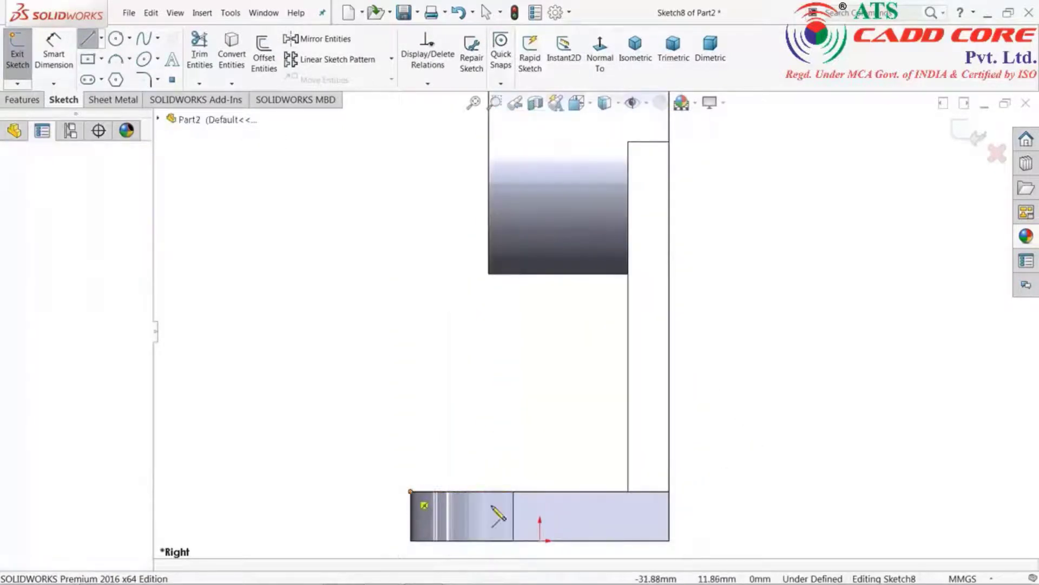
{"action": "left_click", "coordinate": [628, 491]}
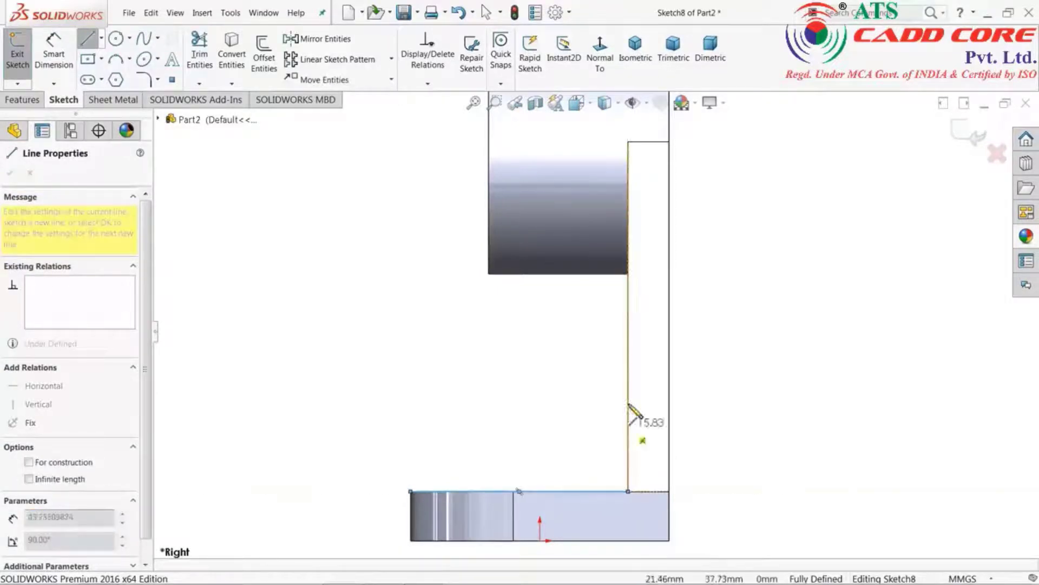
{"action": "left_click", "coordinate": [628, 274]}
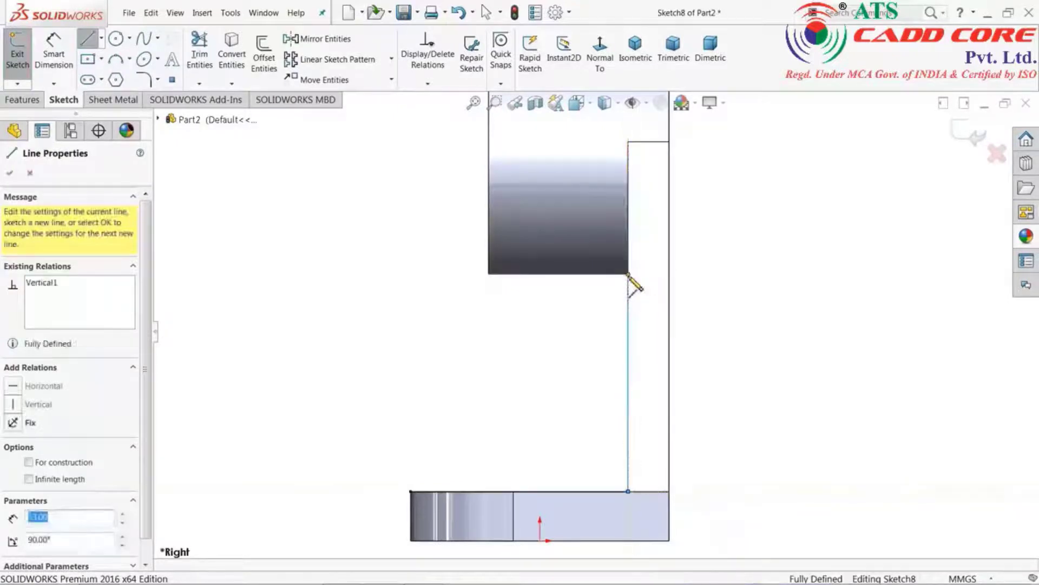
{"action": "left_click", "coordinate": [488, 275]}
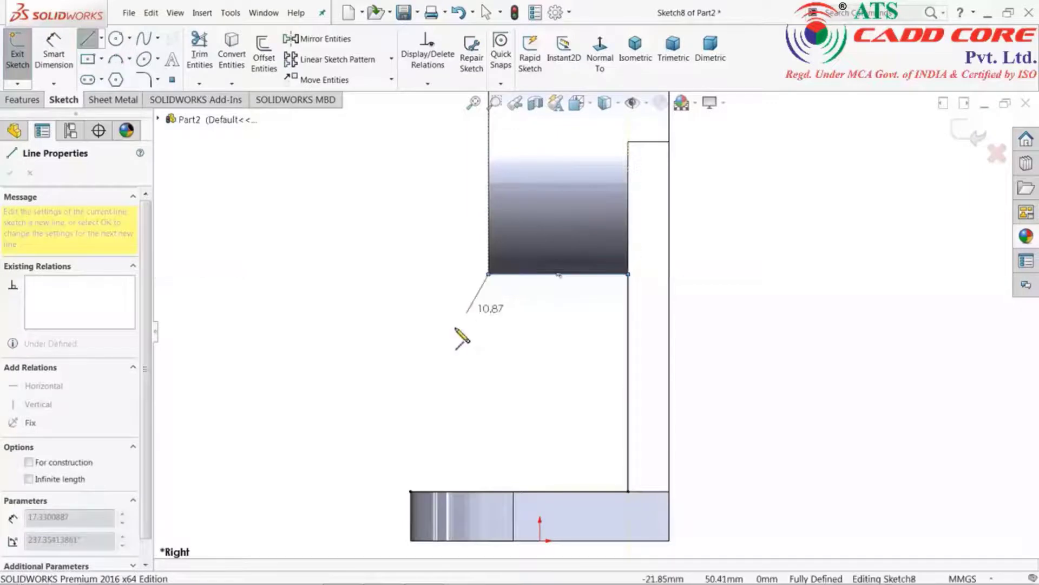
{"action": "left_click", "coordinate": [411, 491]}
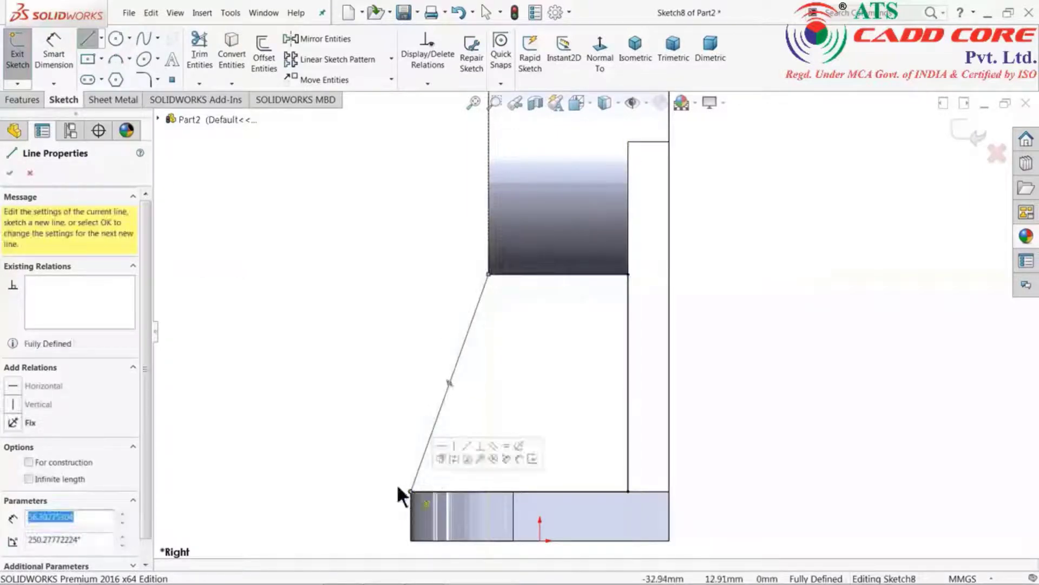
{"action": "right_click", "coordinate": [314, 308]}
{"action": "left_click", "coordinate": [346, 312]}
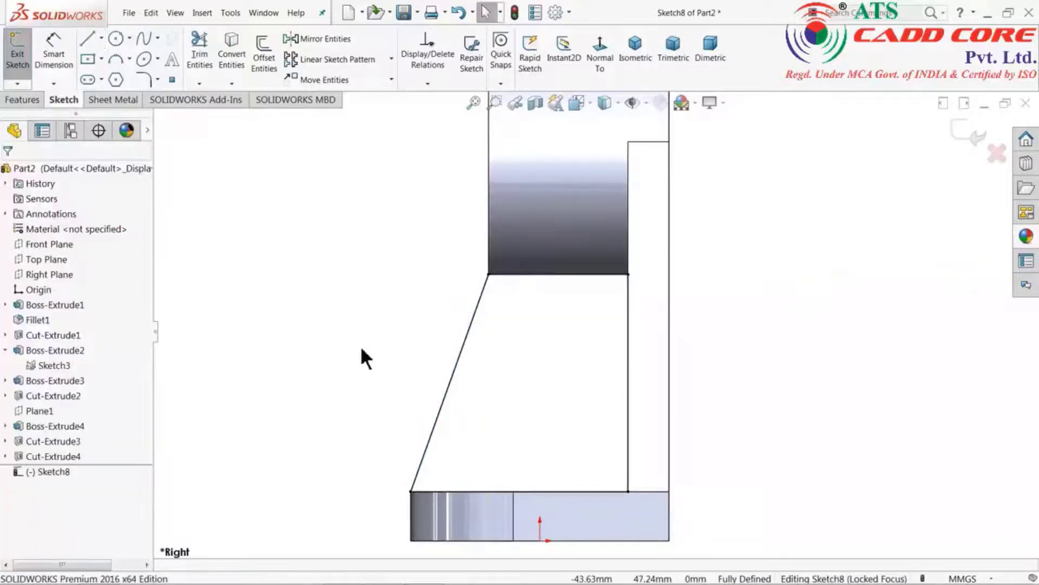
Start a boss extrusion of the front rib profile with a depth of 10 mm.
{"action": "key", "text": "f"}
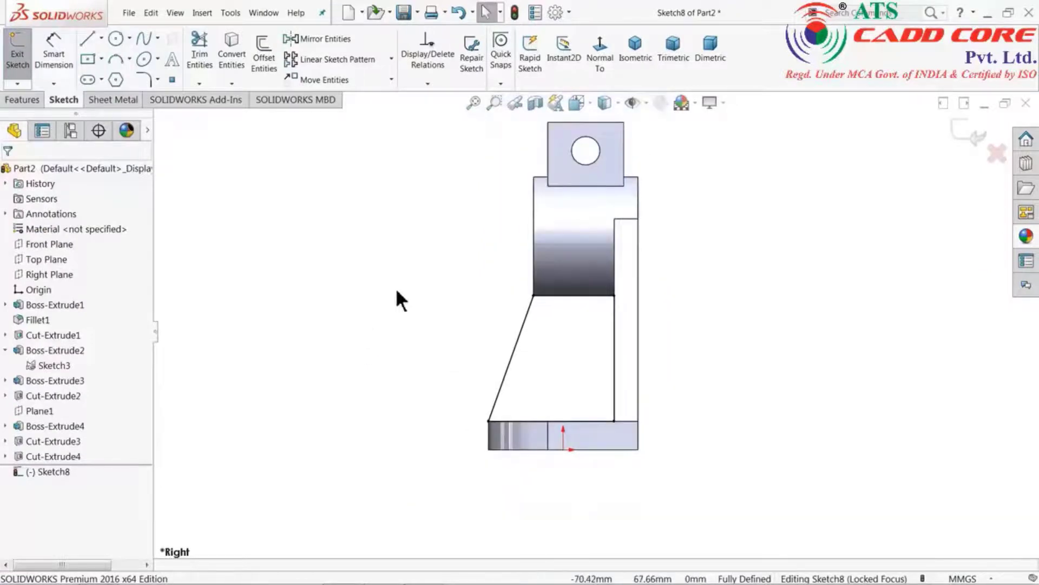
{"action": "middle_click_drag", "start_coordinate": [395, 288], "coordinate": [461, 344]}
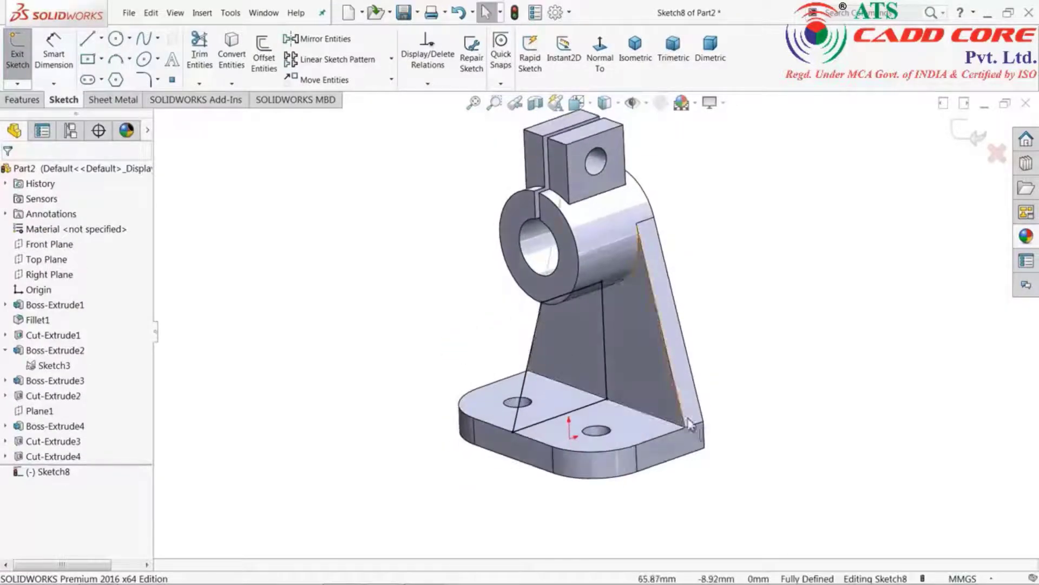
{"action": "scroll", "coordinate": [604, 373], "scroll_direction": "down", "scroll_amount": 3}
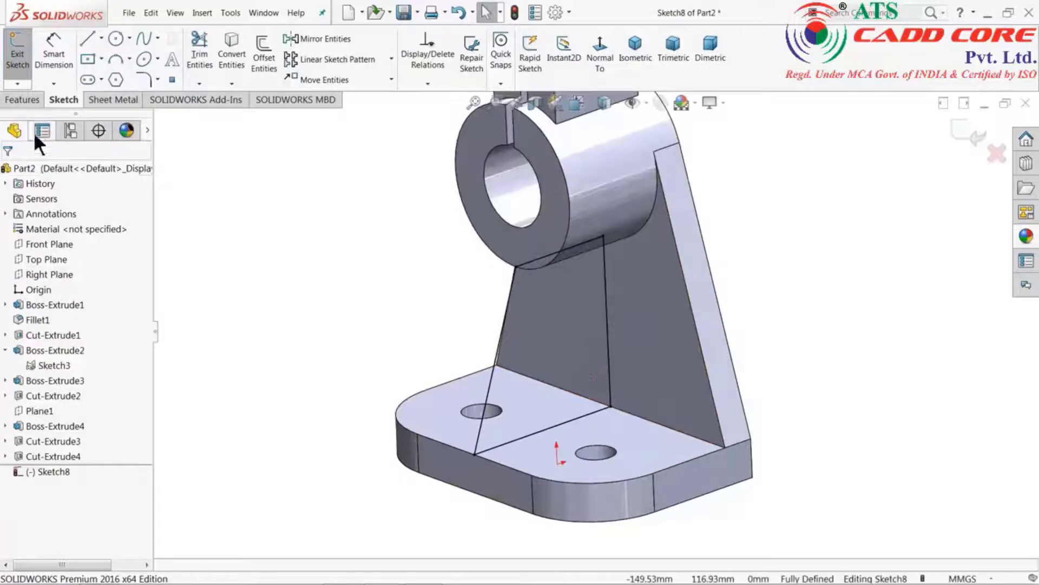
{"action": "left_click", "coordinate": [31, 99]}
{"action": "left_click", "coordinate": [22, 66]}
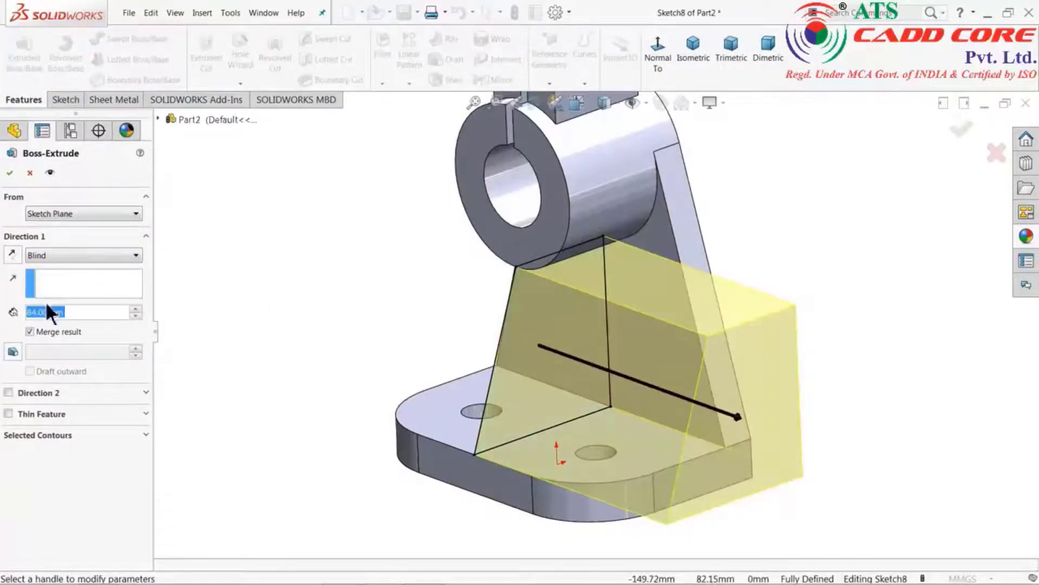
{"action": "type", "text": "10"}
{"action": "key", "text": "Return"}
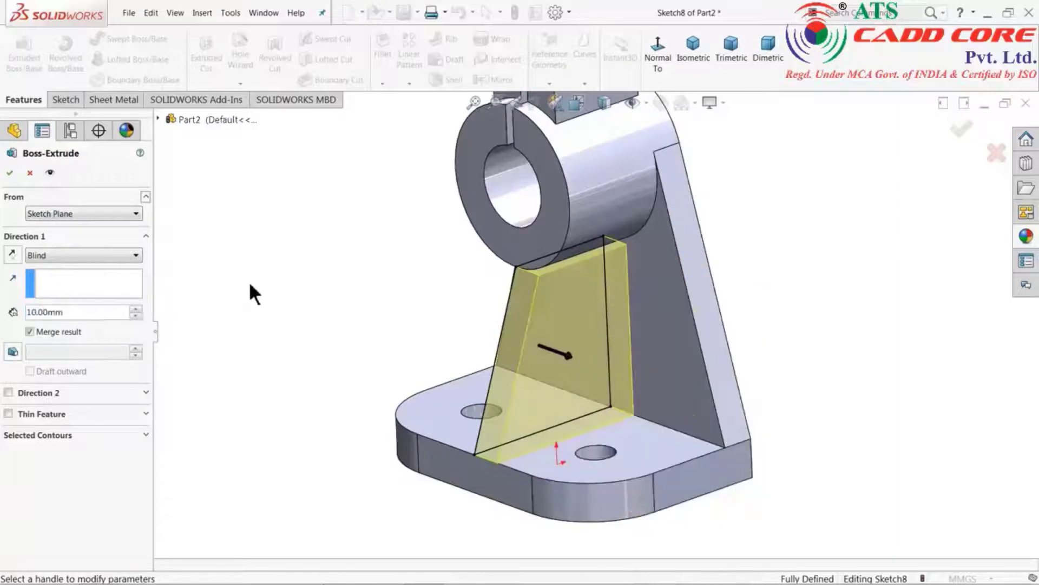
{"action": "scroll", "coordinate": [536, 349], "scroll_direction": "down", "scroll_amount": 3}
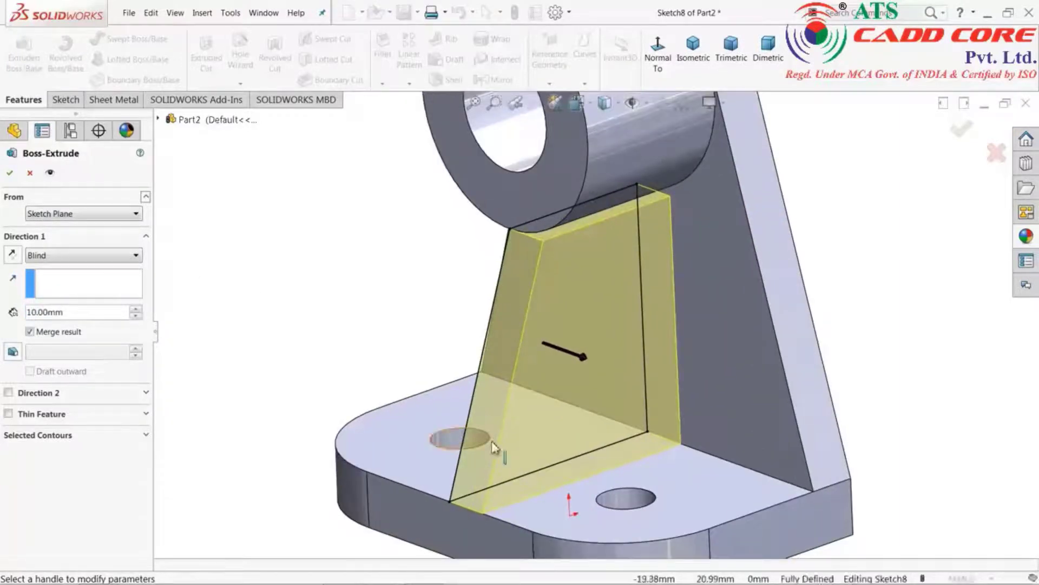
Centre the rib extrusion on its sketch with the Mid Plane end condition and create it without merging the result.
{"action": "left_click", "coordinate": [30, 256]}
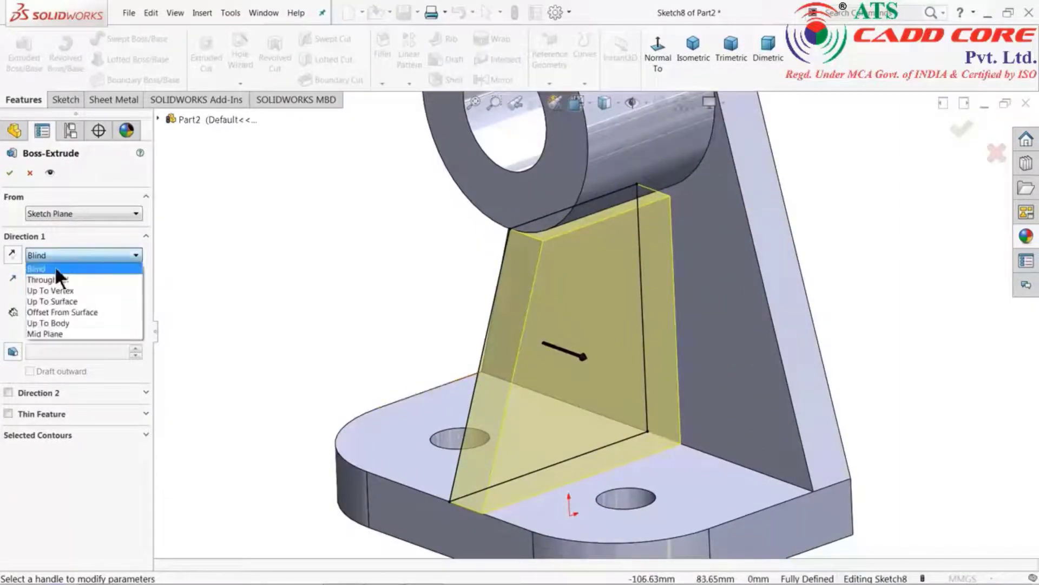
{"action": "left_click", "coordinate": [56, 334]}
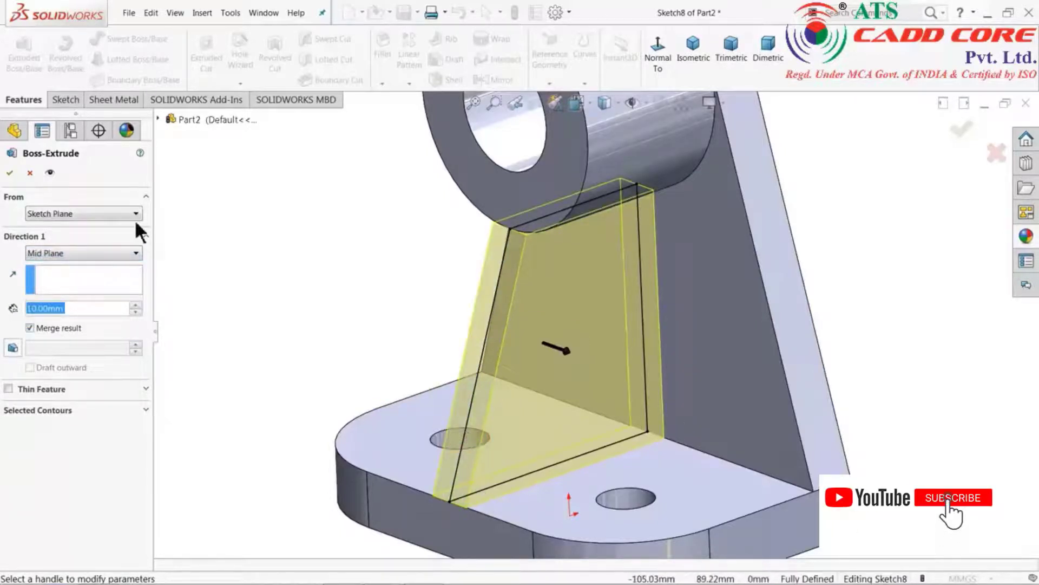
{"action": "left_click", "coordinate": [10, 172]}
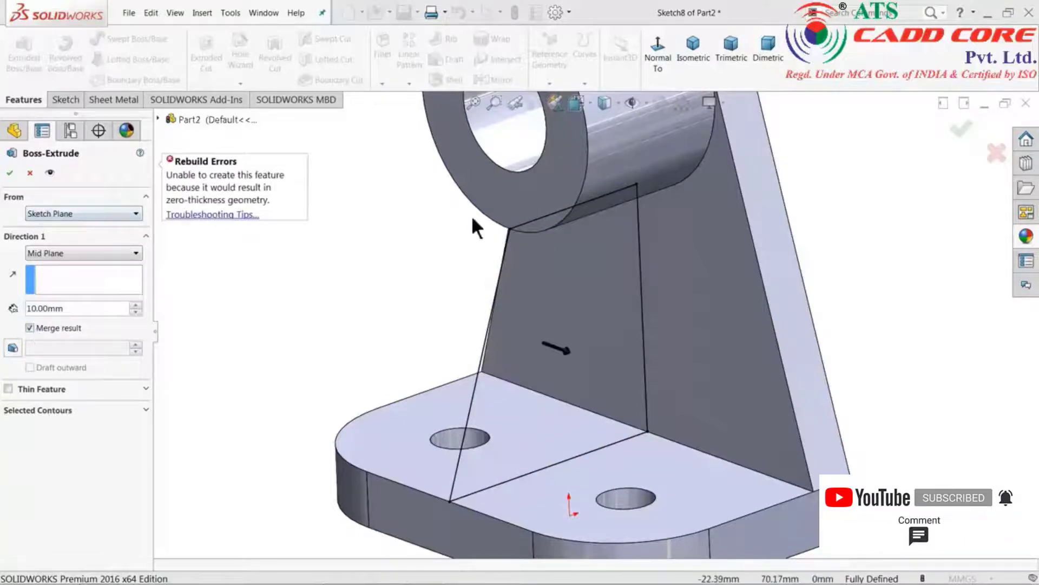
{"action": "left_click", "coordinate": [30, 328]}
{"action": "left_click", "coordinate": [10, 175]}
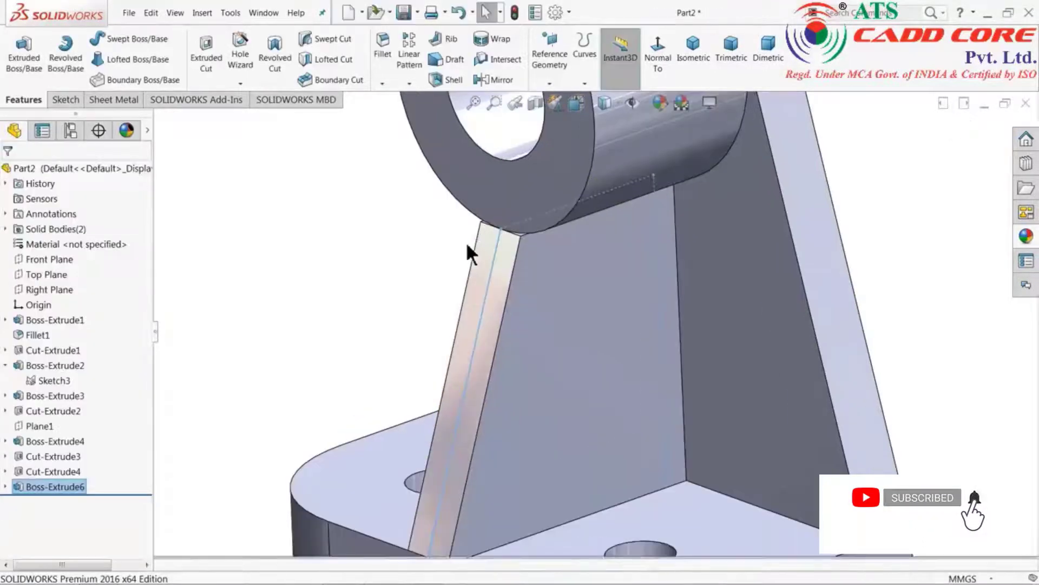
Open a sketch on the rib's narrow top face under the cylinder and convert the face's edges into sketch entities.
{"action": "scroll", "coordinate": [524, 239], "scroll_direction": "down", "scroll_amount": 5}
{"action": "middle_click_drag", "start_coordinate": [568, 275], "coordinate": [587, 243]}
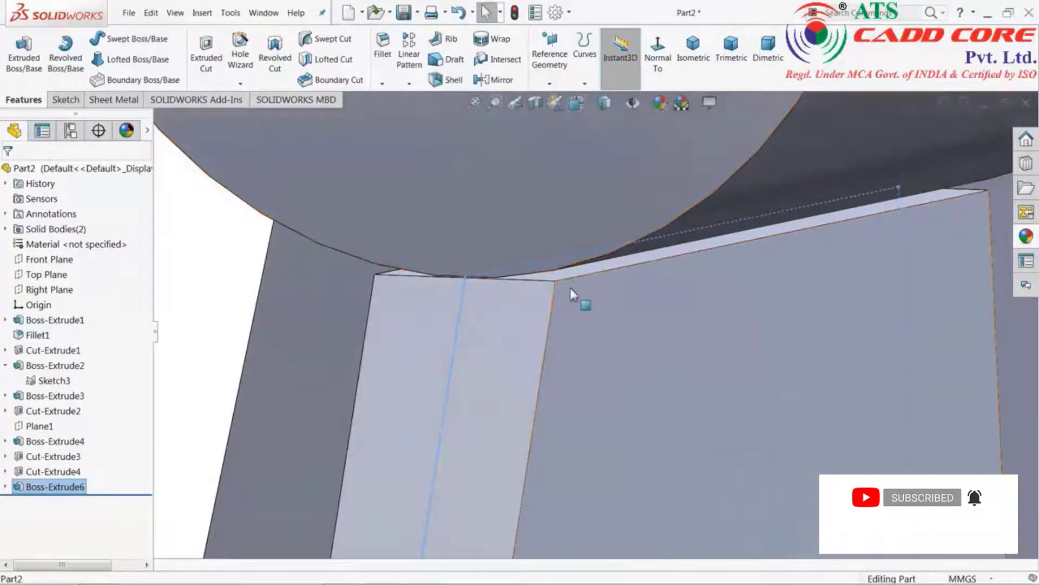
{"action": "middle_click_drag", "start_coordinate": [570, 287], "coordinate": [564, 316]}
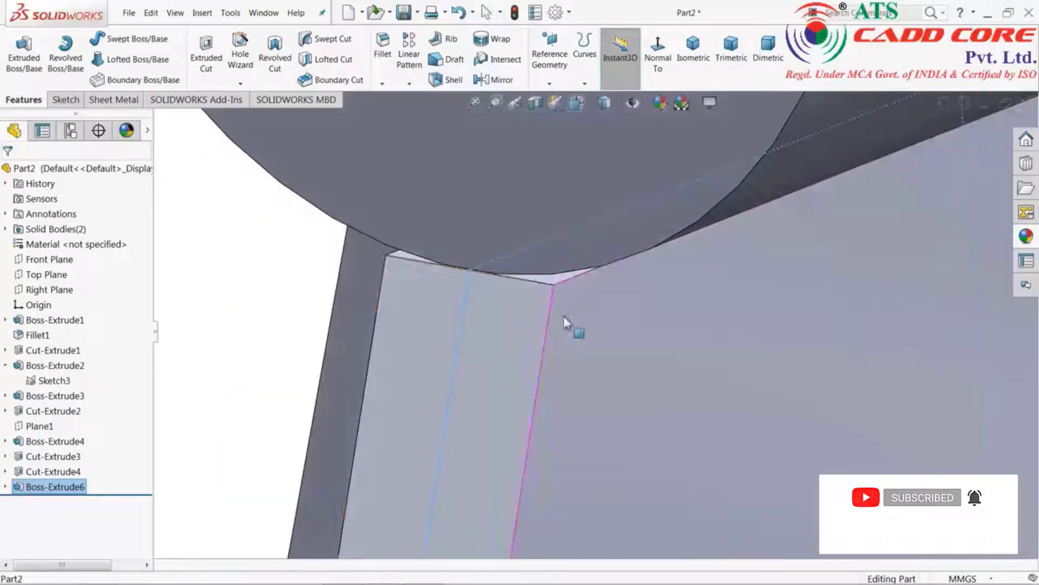
{"action": "left_click", "coordinate": [549, 281]}
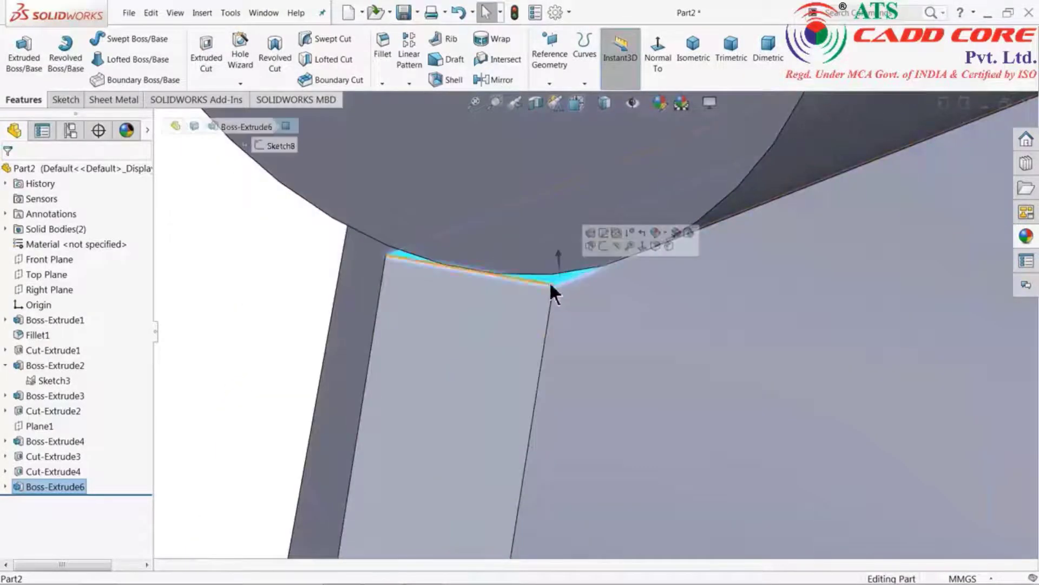
{"action": "left_click", "coordinate": [603, 245]}
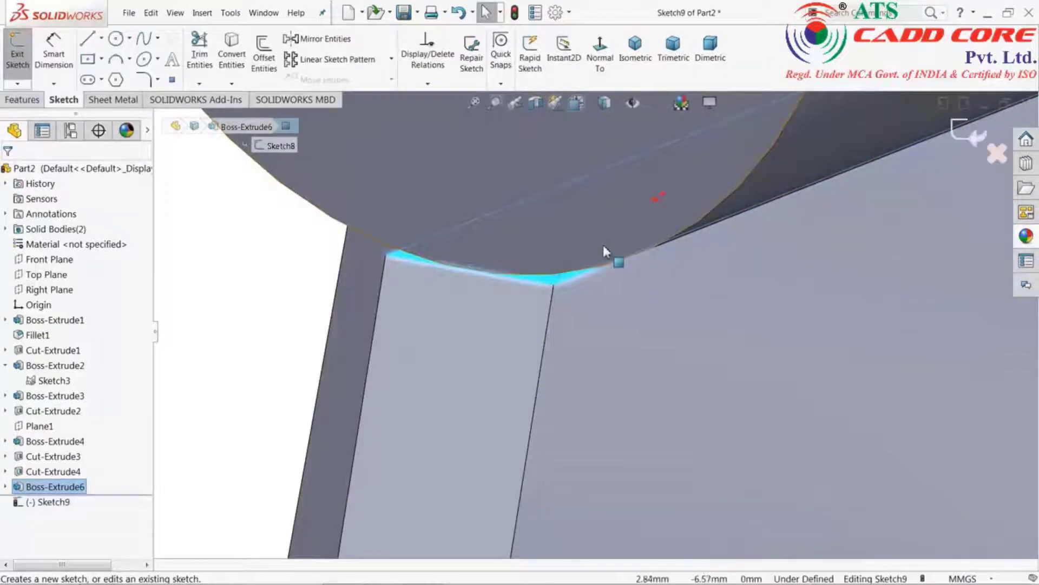
{"action": "left_click", "coordinate": [235, 56]}
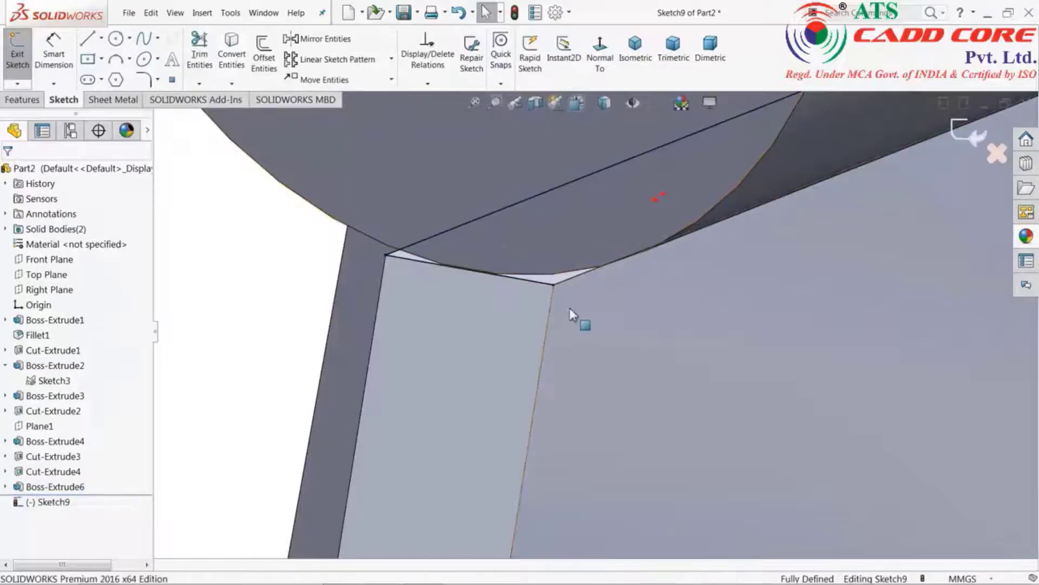
{"action": "scroll", "coordinate": [569, 308], "scroll_direction": "up", "scroll_amount": 3}
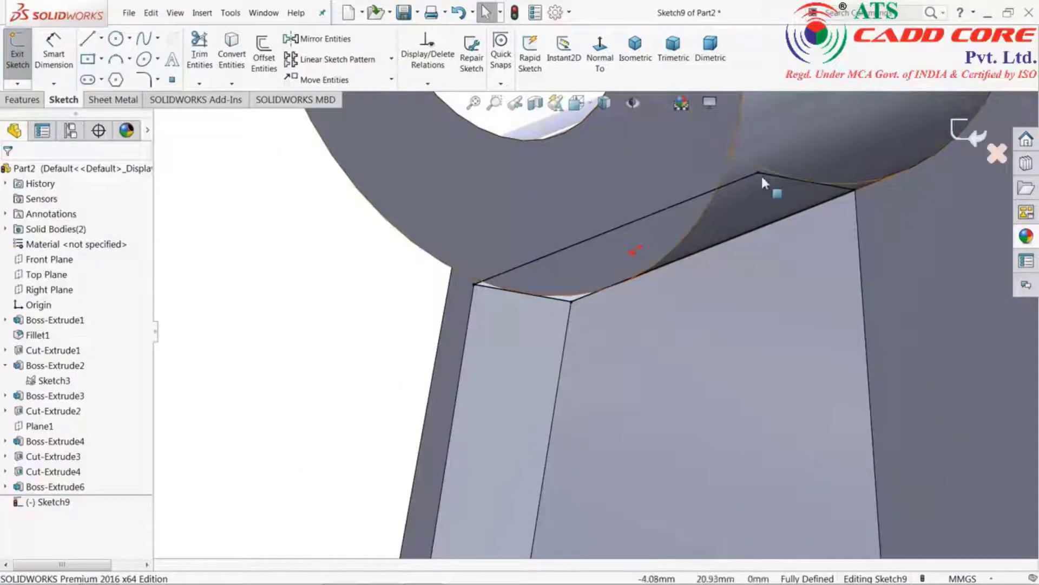
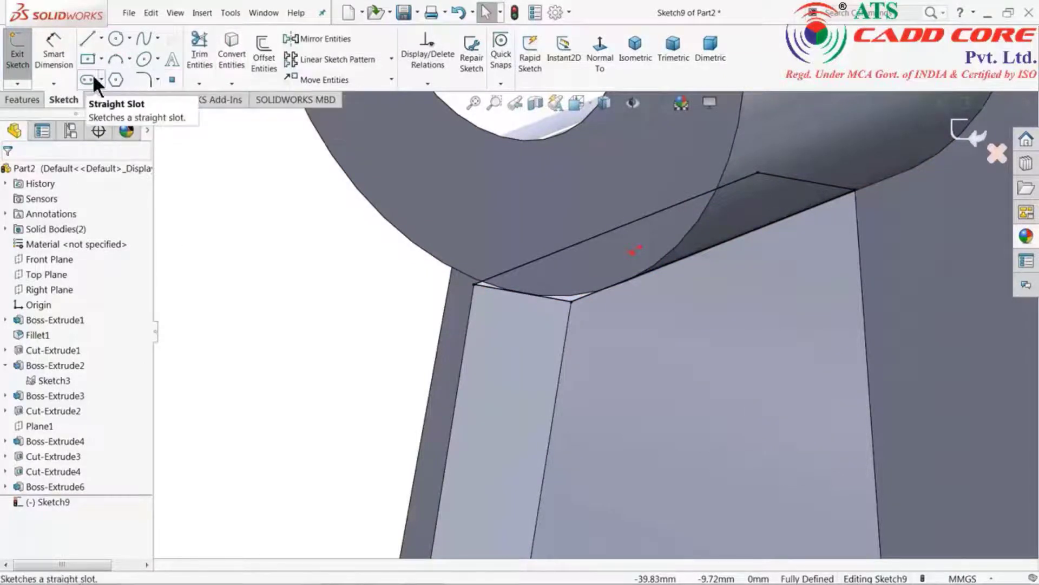
Extrude the converted outline Up To Surface to the cylinder's outer face, merging the result to close the gap above the rib.
{"action": "left_click", "coordinate": [22, 98]}
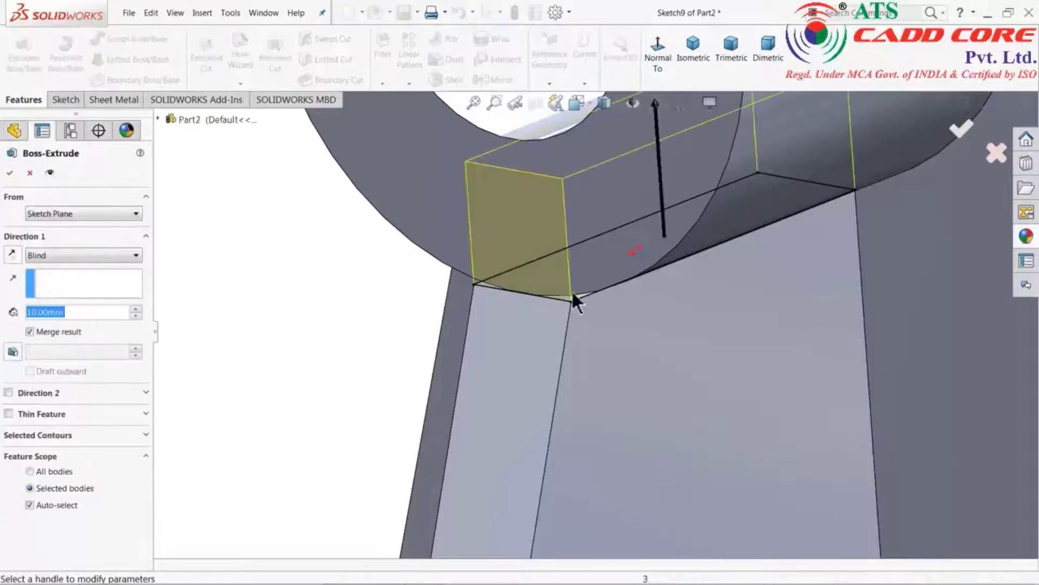
{"action": "left_click", "coordinate": [49, 256]}
{"action": "left_click", "coordinate": [57, 310]}
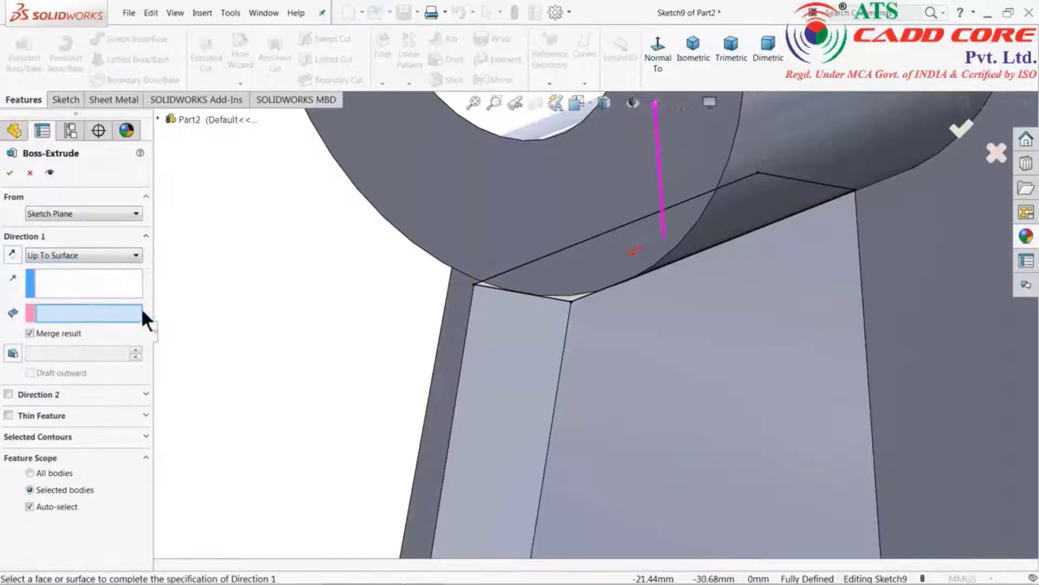
{"action": "left_click", "coordinate": [761, 153]}
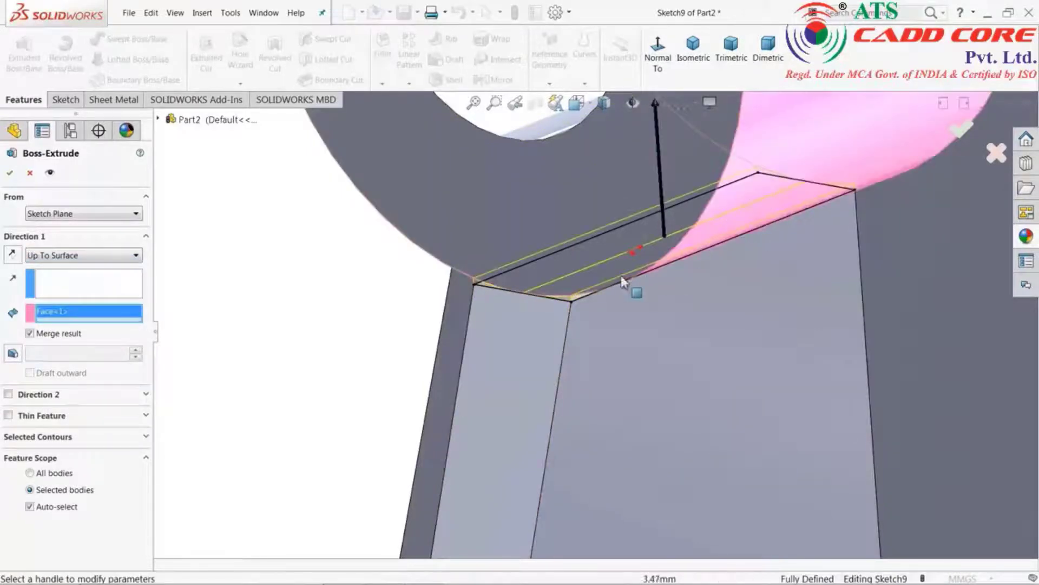
{"action": "scroll", "coordinate": [623, 280], "scroll_direction": "down", "scroll_amount": 5}
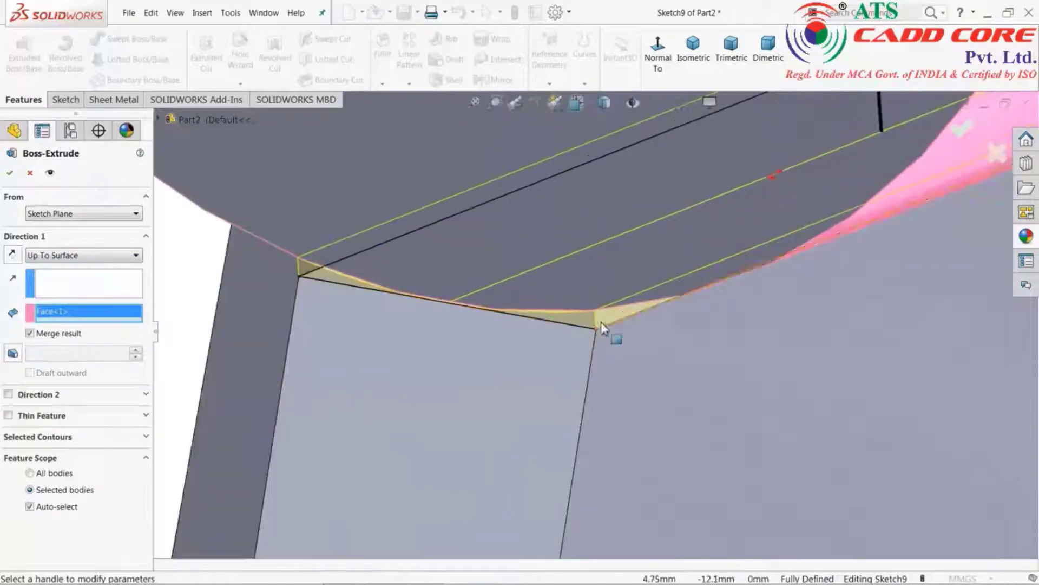
{"action": "left_click", "coordinate": [10, 174]}
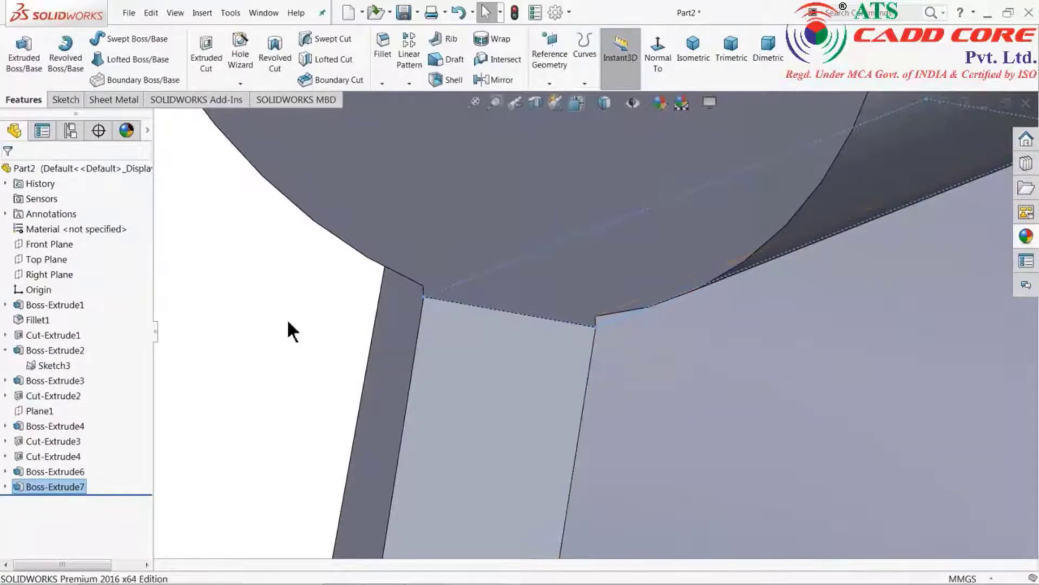
Inspect the junction between the rib and the cylinder, and examine the whole bracket in trimetric view.
{"action": "left_click", "coordinate": [287, 325]}
{"action": "middle_click_drag", "start_coordinate": [724, 366], "coordinate": [645, 271]}
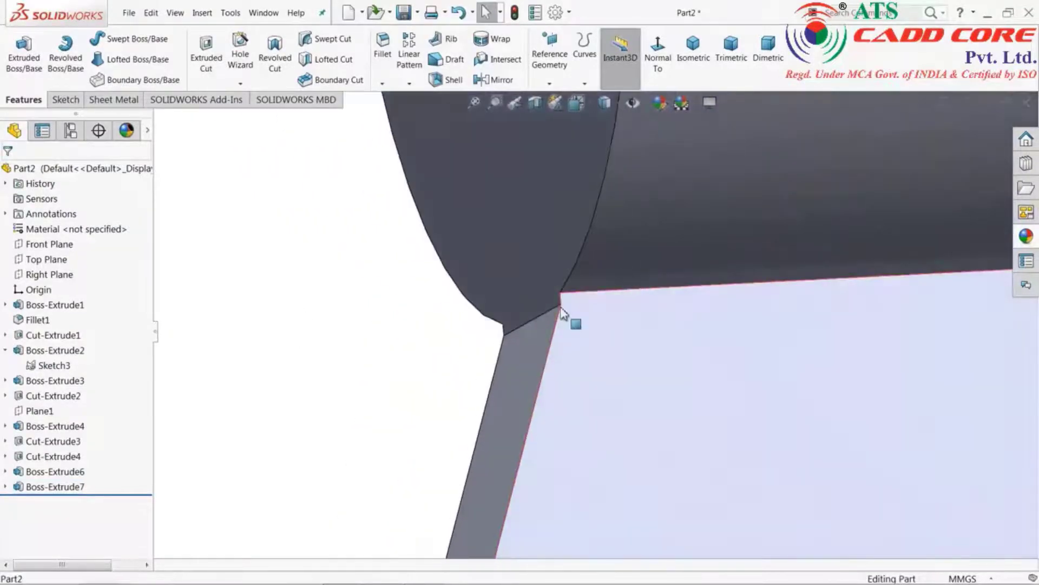
{"action": "middle_click_drag", "start_coordinate": [627, 313], "coordinate": [602, 323]}
{"action": "scroll", "coordinate": [600, 319], "scroll_direction": "up", "scroll_amount": 8}
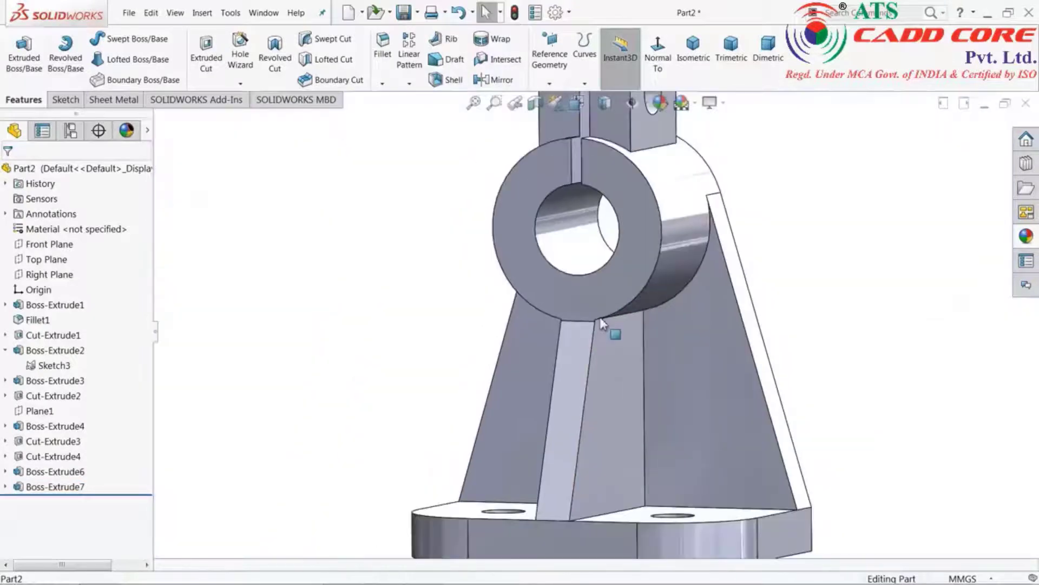
{"action": "left_click", "coordinate": [735, 43]}
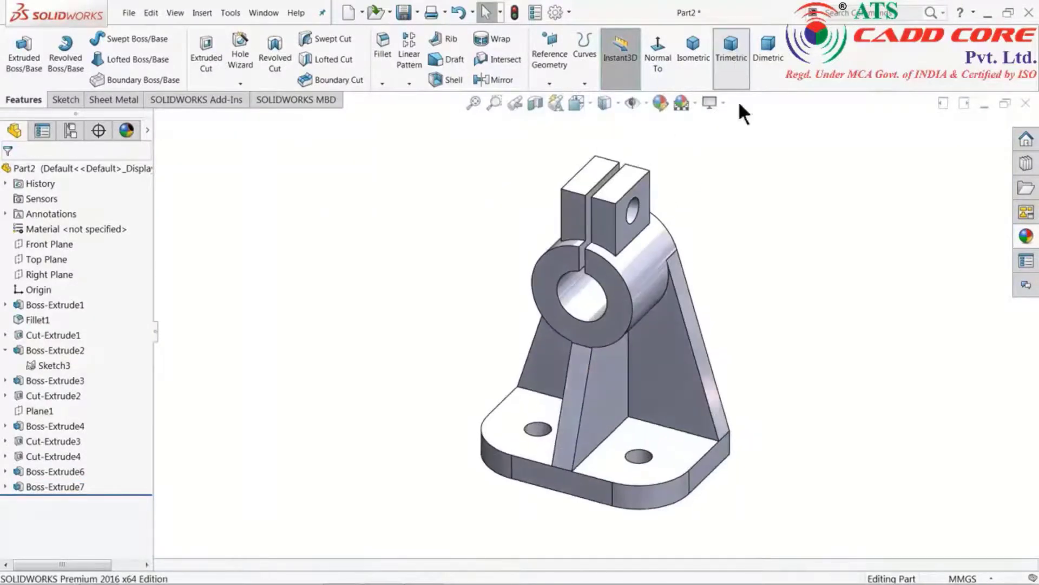
{"action": "scroll", "coordinate": [729, 339], "scroll_direction": "down", "scroll_amount": 2}
{"action": "middle_click_drag", "start_coordinate": [681, 359], "coordinate": [656, 319]}
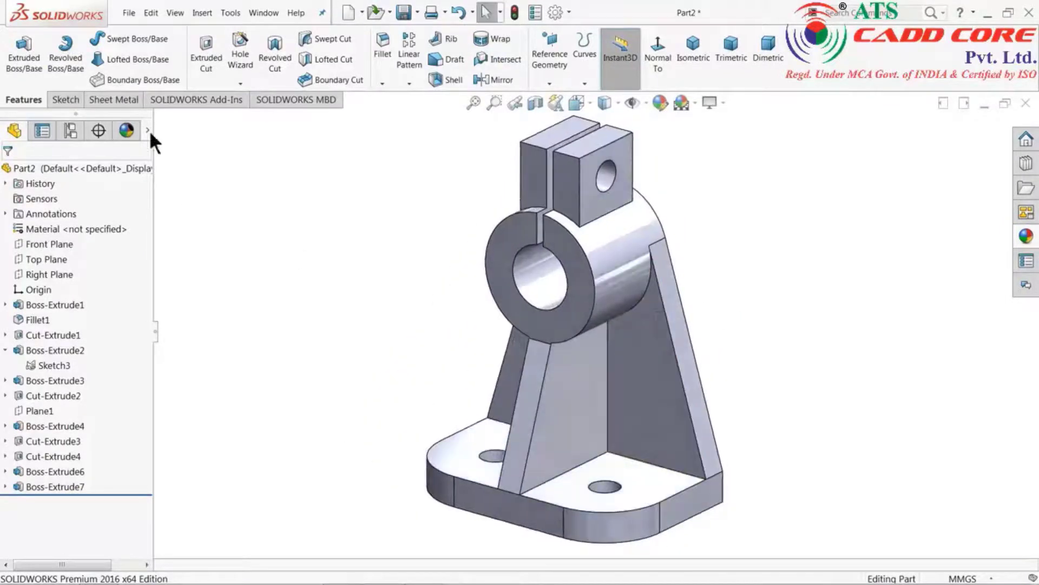
Add a DimXpert basic dimension between the base's front face and the back plate's rear face, placed below the base.
{"action": "left_click", "coordinate": [295, 101]}
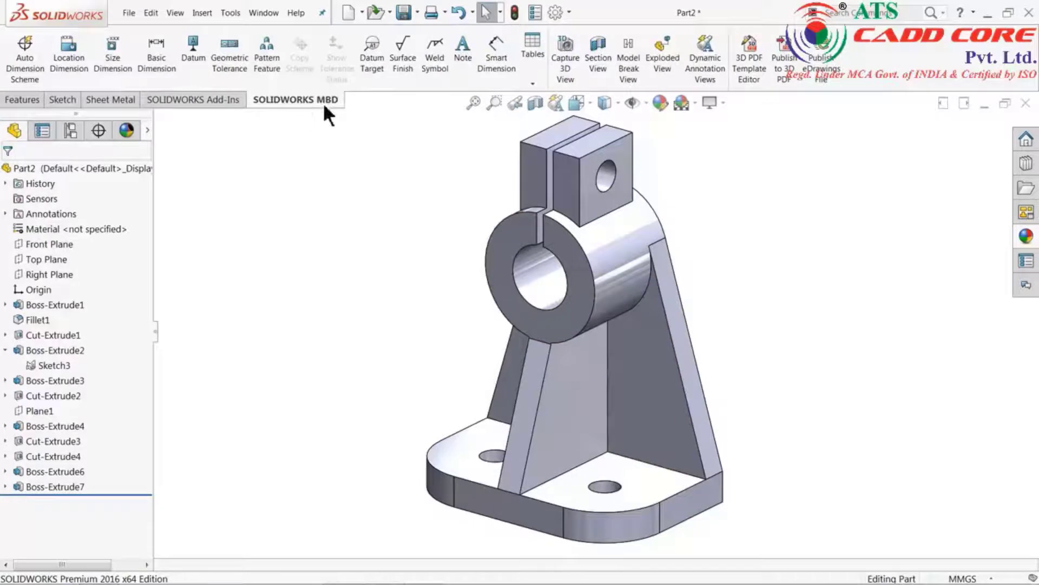
{"action": "right_click", "coordinate": [312, 106]}
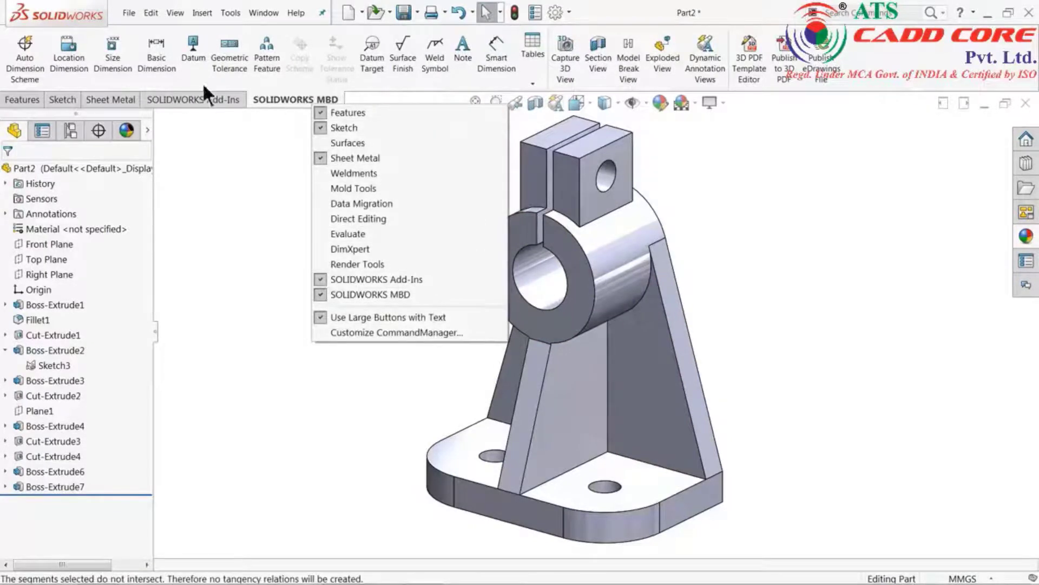
{"action": "left_click", "coordinate": [155, 61]}
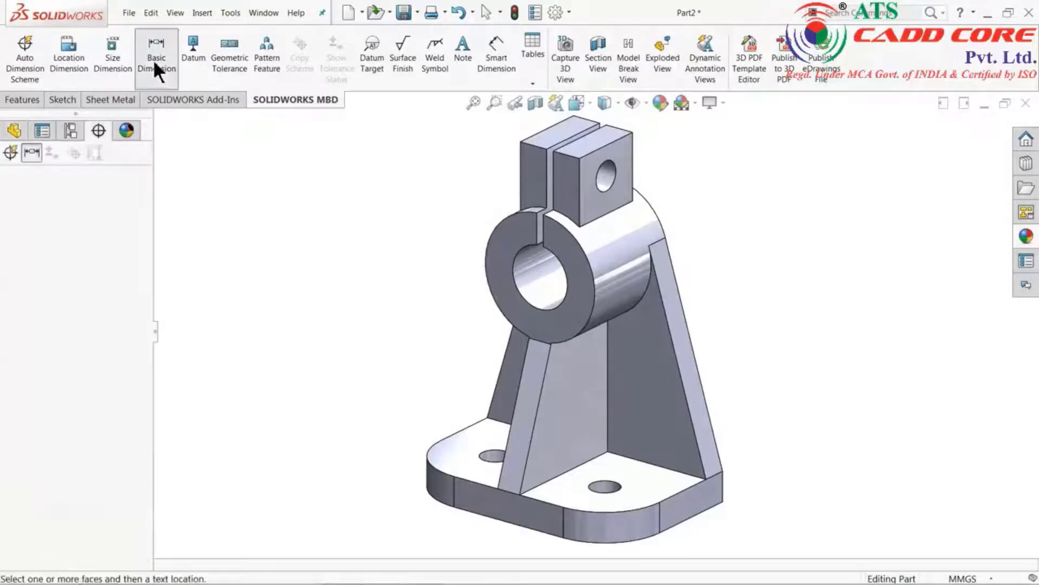
{"action": "left_click", "coordinate": [551, 522]}
{"action": "middle_click_drag", "start_coordinate": [773, 488], "coordinate": [683, 477]}
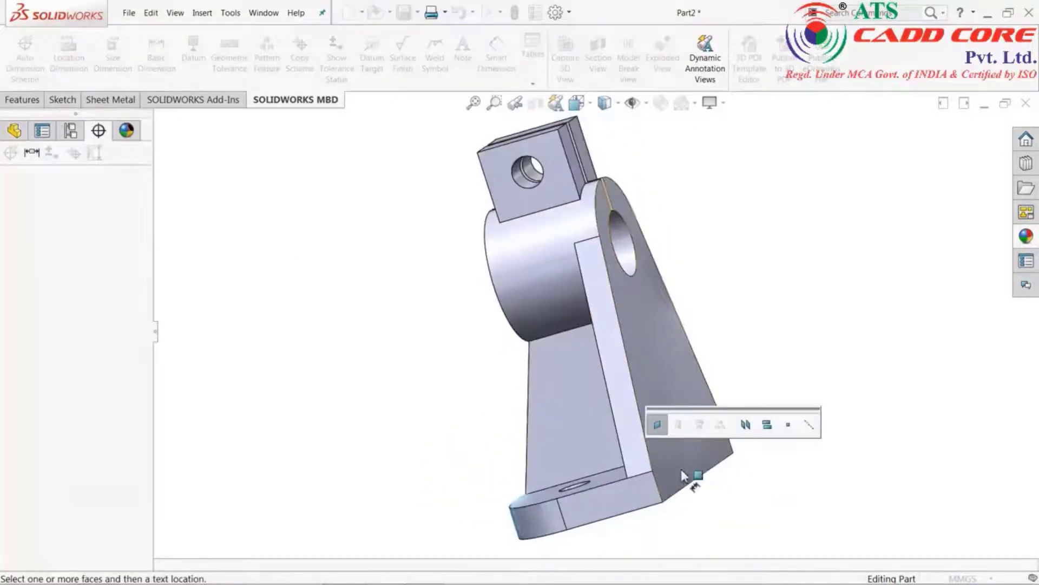
{"action": "left_click", "coordinate": [684, 476]}
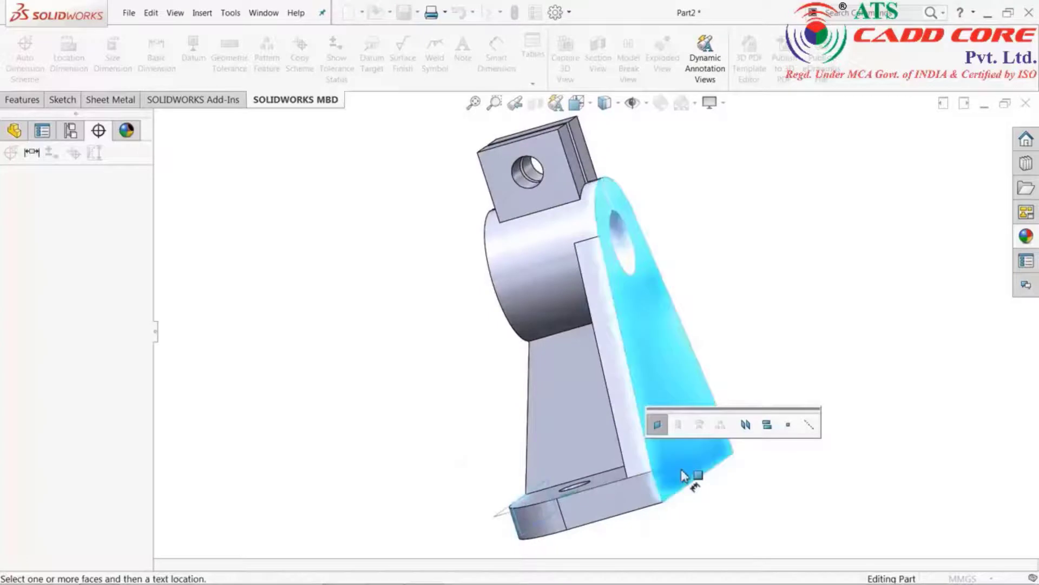
{"action": "left_click", "coordinate": [654, 526]}
{"action": "scroll", "coordinate": [735, 473], "scroll_direction": "up", "scroll_amount": 1}
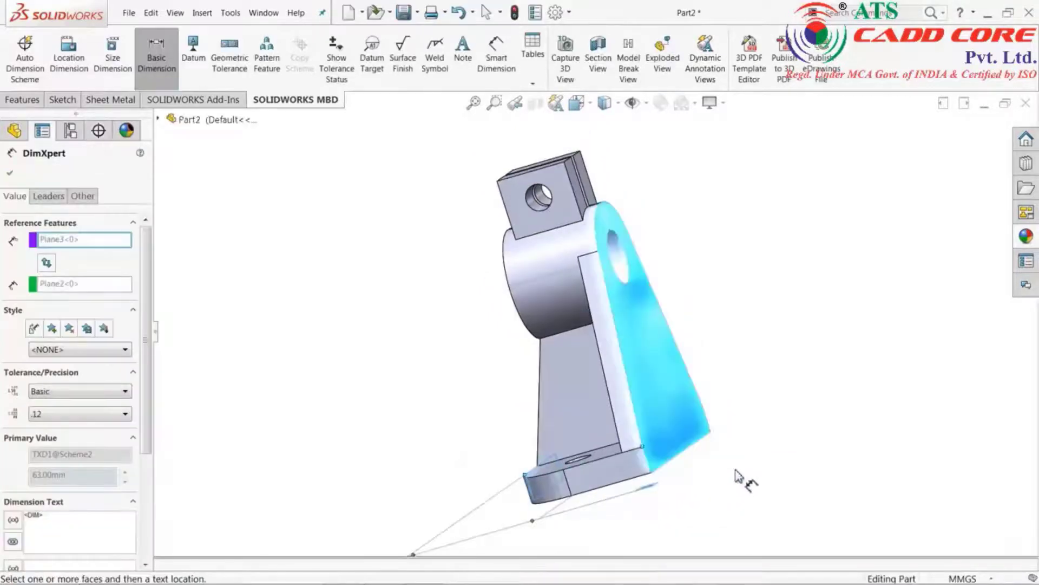
{"action": "left_click", "coordinate": [9, 173]}
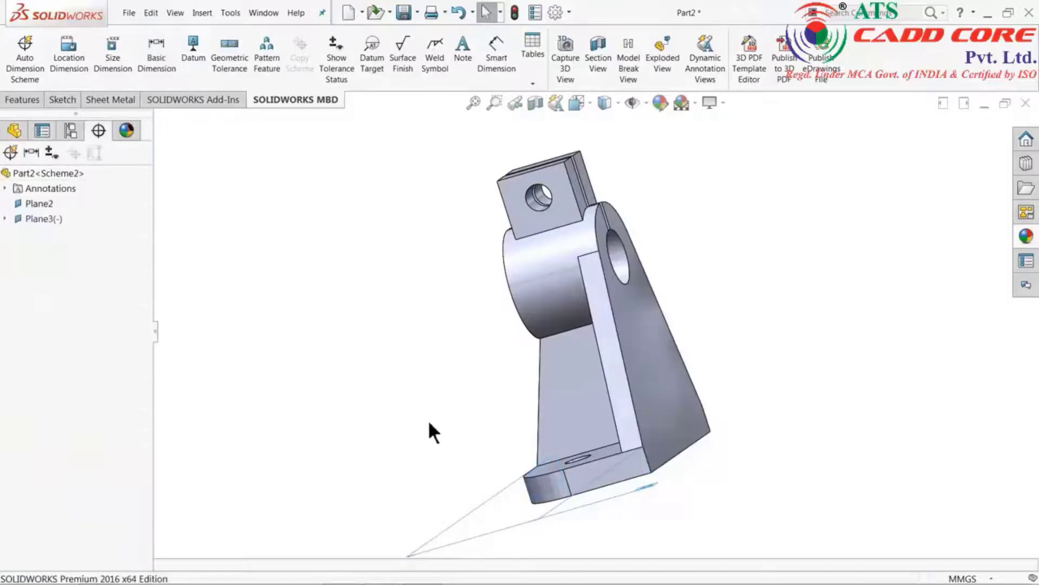
Examine the base-depth dimension from a front angle and check its DimXpert properties.
{"action": "middle_click_drag", "start_coordinate": [428, 420], "coordinate": [522, 433]}
{"action": "scroll", "coordinate": [522, 433], "scroll_direction": "up", "scroll_amount": 3}
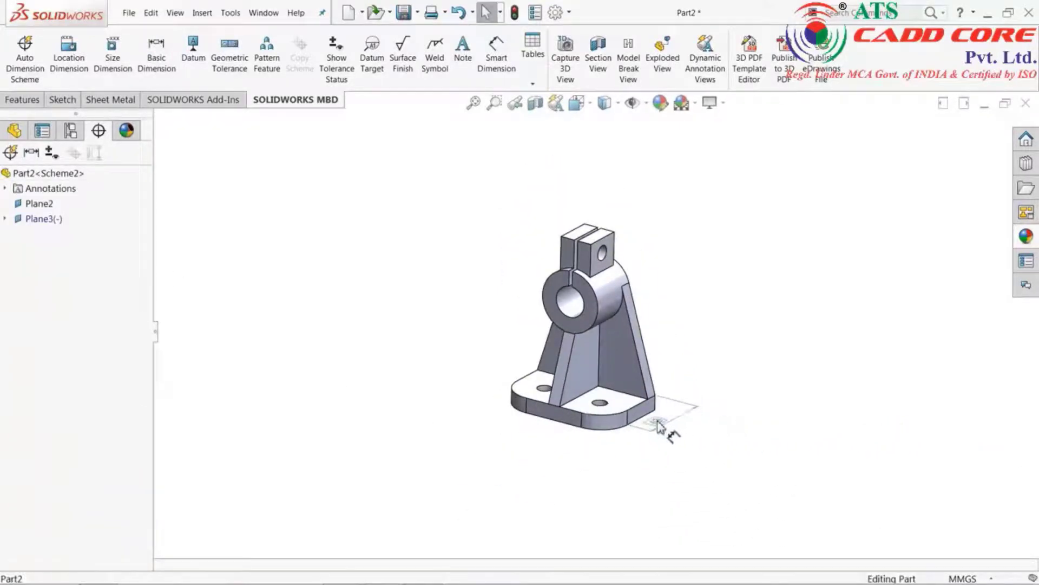
{"action": "left_click", "coordinate": [659, 427]}
{"action": "scroll", "coordinate": [515, 395], "scroll_direction": "down", "scroll_amount": 3}
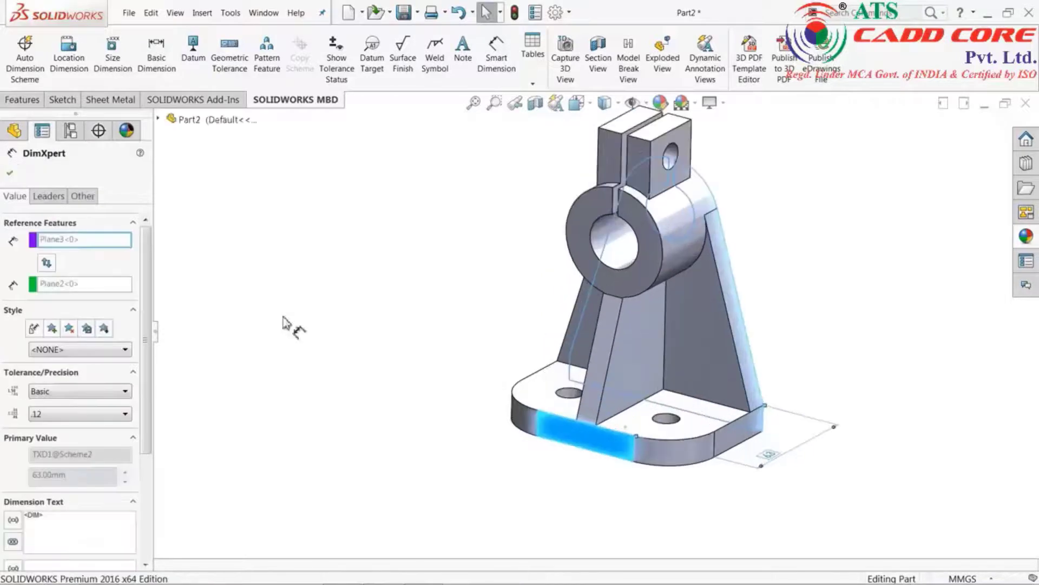
{"action": "left_click", "coordinate": [11, 174]}
Add a DimXpert basic dimension between the base's two opposite side faces, placed in front of the base.
{"action": "left_click", "coordinate": [156, 69]}
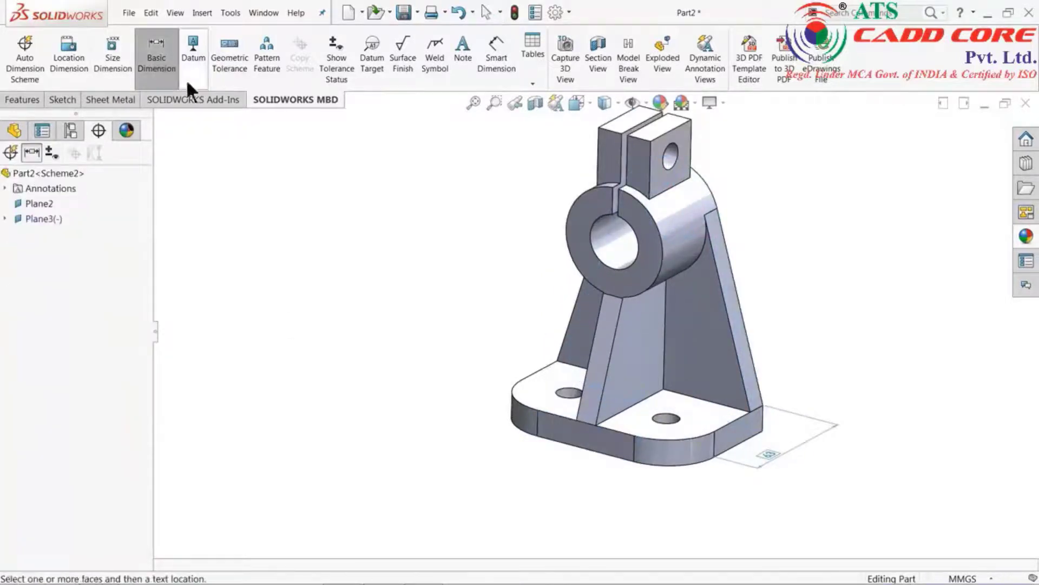
{"action": "scroll", "coordinate": [632, 427], "scroll_direction": "down", "scroll_amount": 3}
{"action": "left_click", "coordinate": [801, 435]}
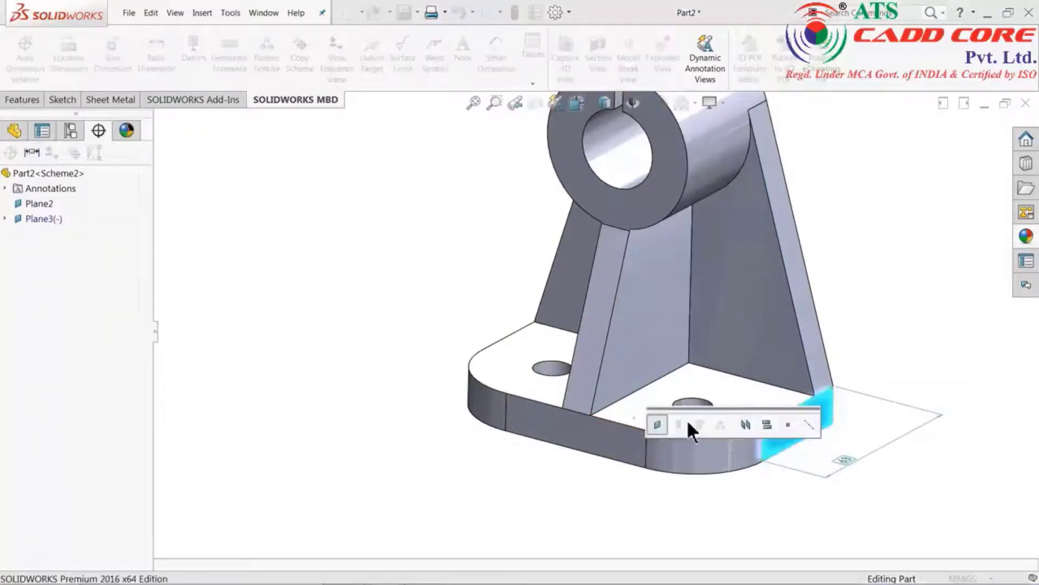
{"action": "middle_click_drag", "start_coordinate": [455, 329], "coordinate": [518, 346]}
{"action": "left_click", "coordinate": [478, 348]}
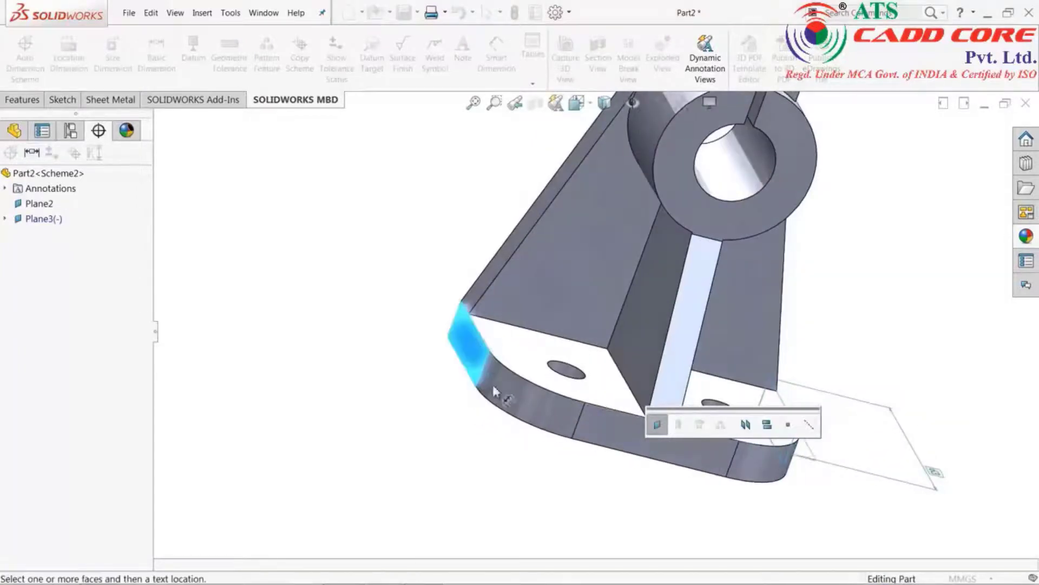
{"action": "left_click", "coordinate": [695, 502]}
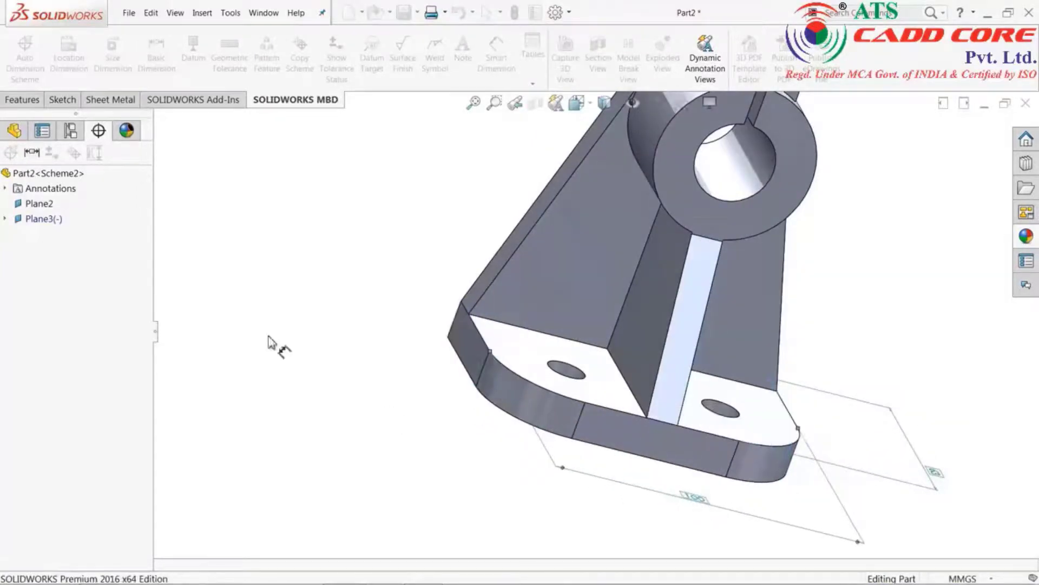
{"action": "left_click", "coordinate": [9, 173]}
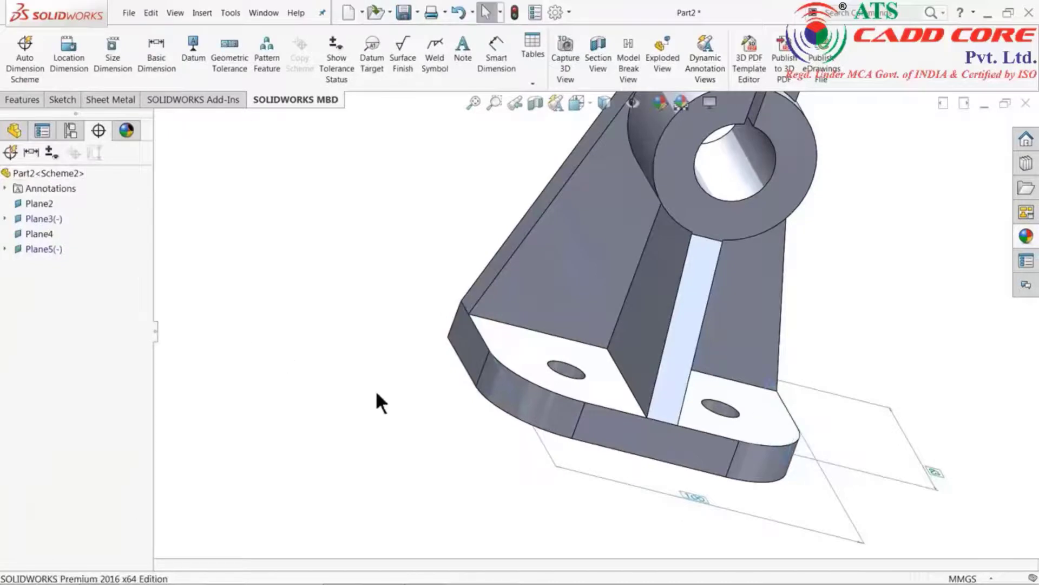
Move the base's width and depth dimensions closer to the base's edges.
{"action": "middle_click_drag", "start_coordinate": [379, 399], "coordinate": [355, 390]}
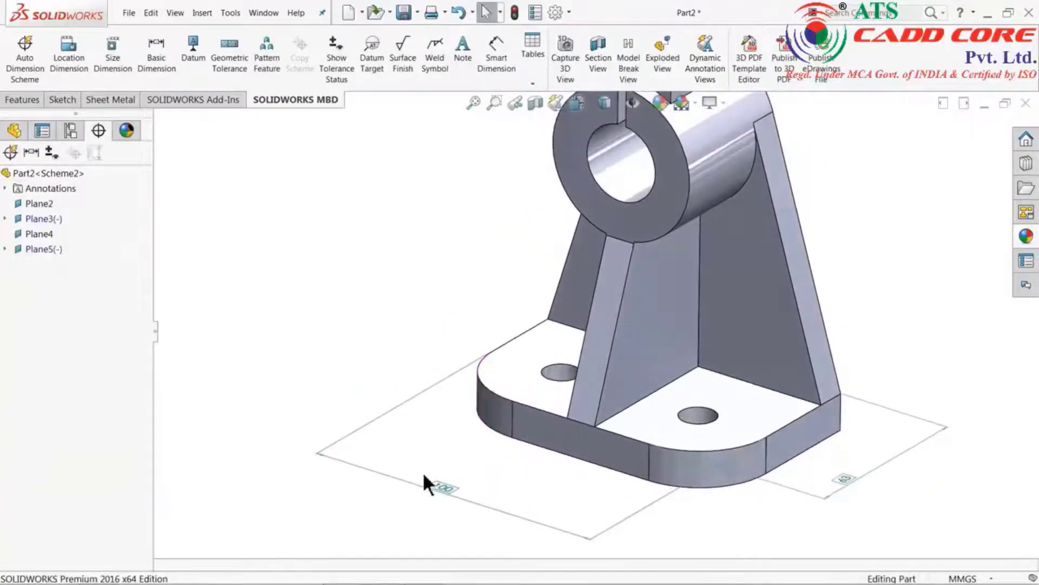
{"action": "left_click_drag", "start_coordinate": [449, 487], "coordinate": [516, 462]}
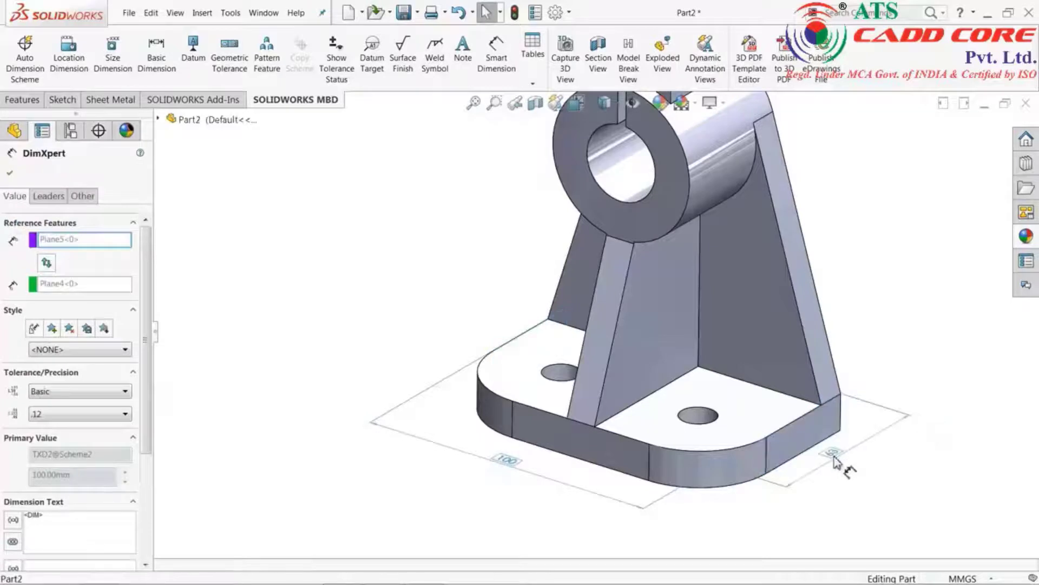
{"action": "middle_click_drag", "start_coordinate": [595, 383], "coordinate": [596, 357]}
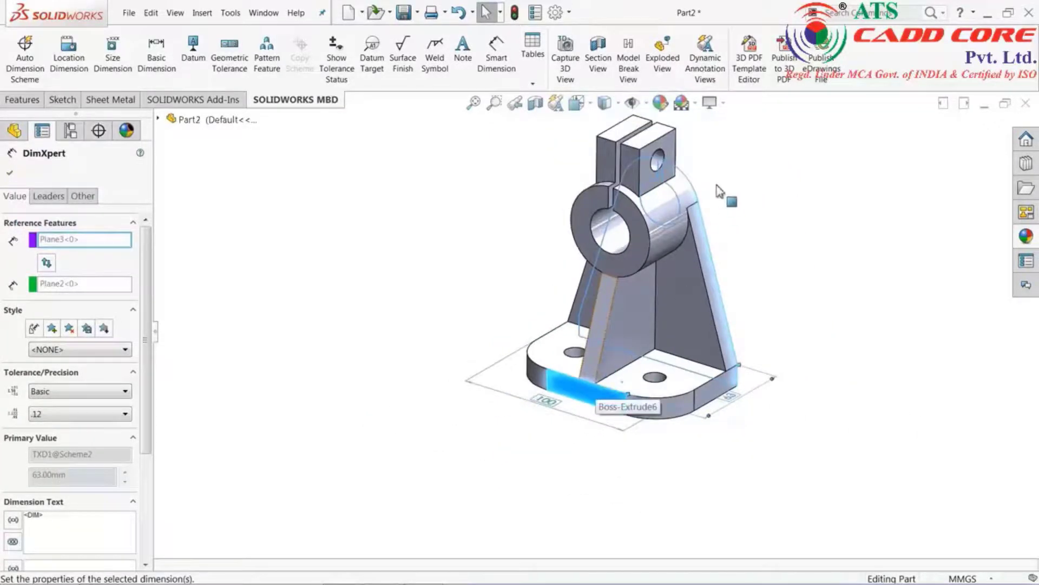
{"action": "scroll", "coordinate": [726, 193], "scroll_direction": "down", "scroll_amount": 2}
{"action": "left_click", "coordinate": [8, 172]}
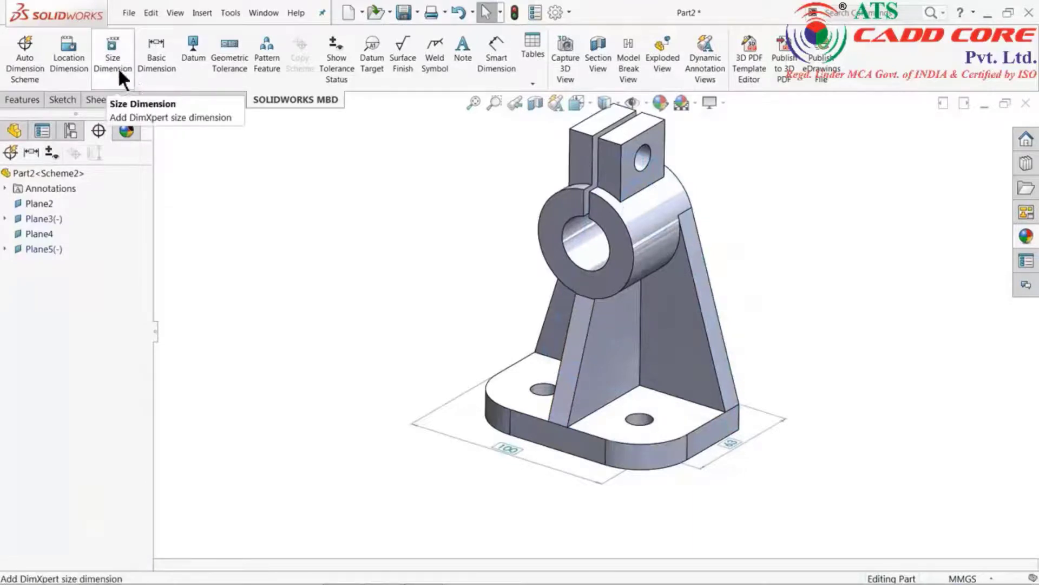
Add a DimXpert size dimension to the cylinder's outer face, placed beside the cylinder on the side of its drilled lug.
{"action": "left_click", "coordinate": [121, 70]}
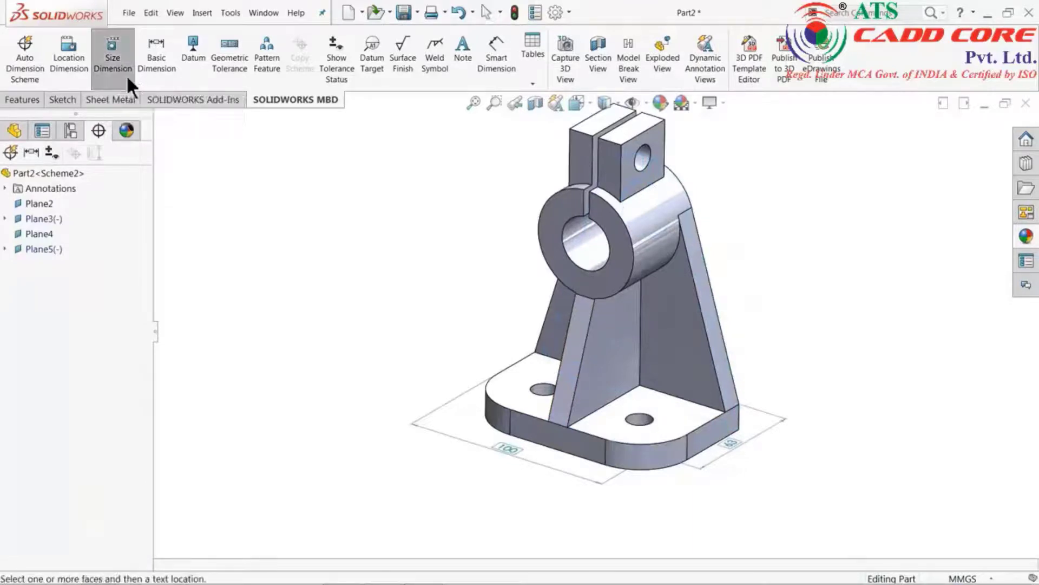
{"action": "left_click", "coordinate": [636, 261]}
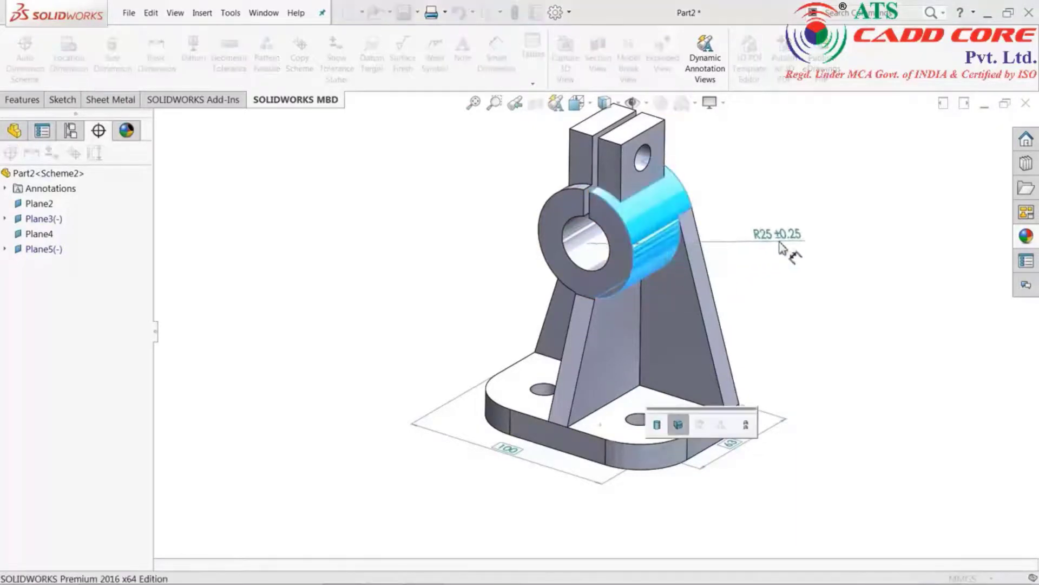
{"action": "left_click", "coordinate": [782, 249]}
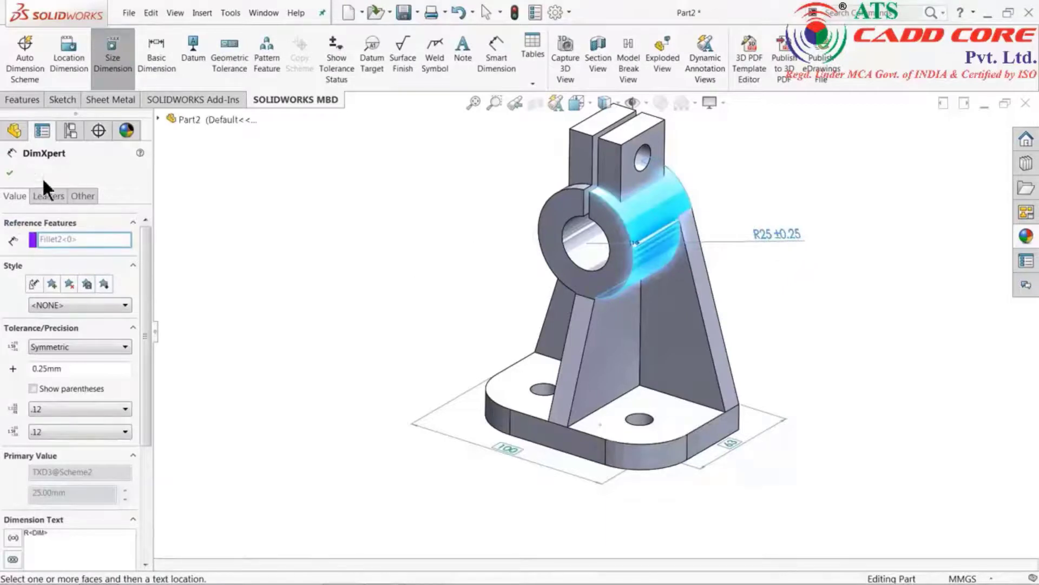
{"action": "left_click", "coordinate": [10, 173]}
Add a DimXpert size dimension to the cylinder's bore, placed on the opposite side from the outer radius dimension.
{"action": "left_click", "coordinate": [113, 59]}
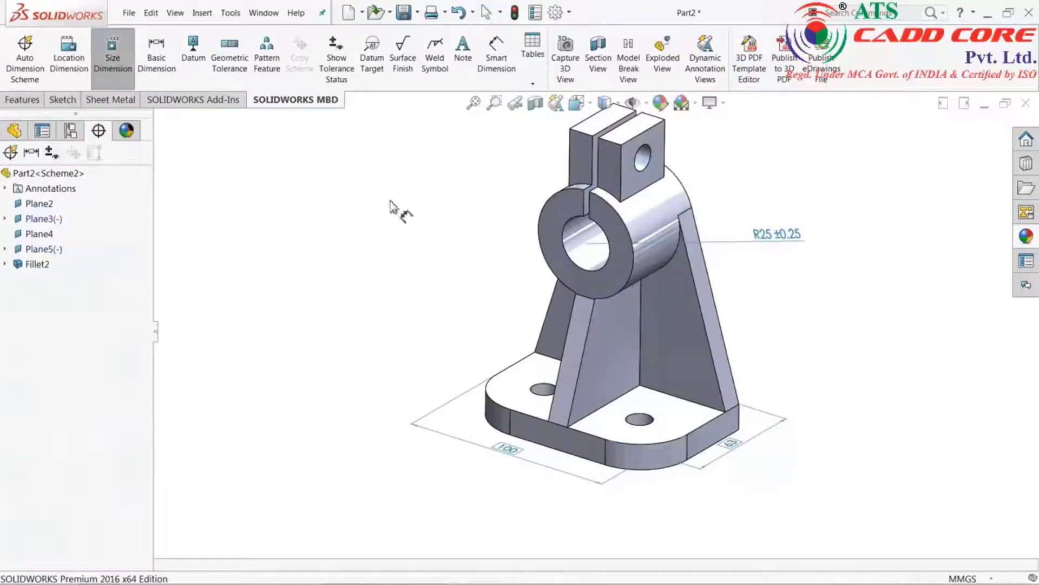
{"action": "left_click", "coordinate": [578, 238]}
{"action": "left_click", "coordinate": [428, 248]}
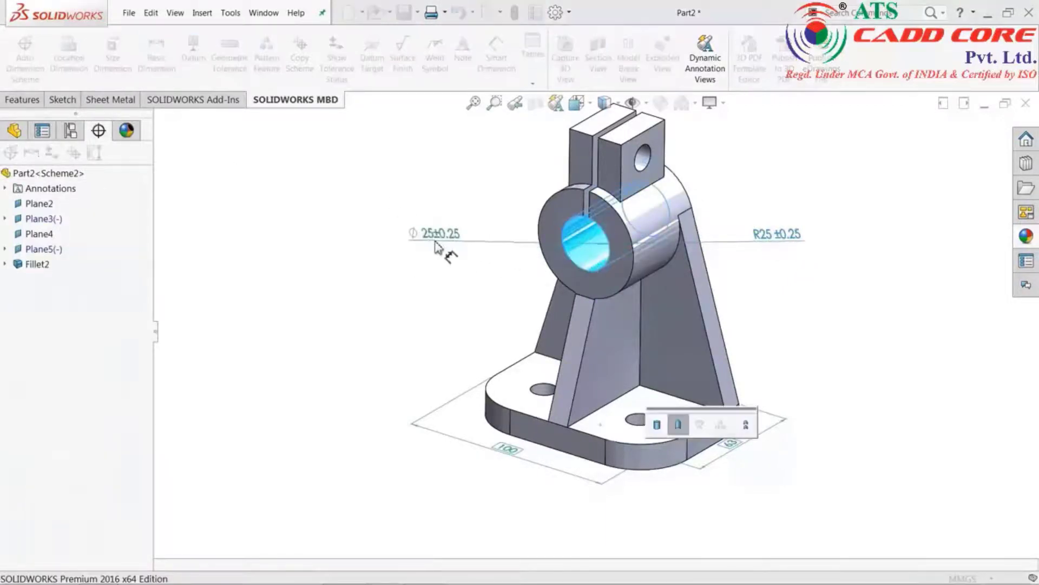
{"action": "left_click", "coordinate": [437, 248]}
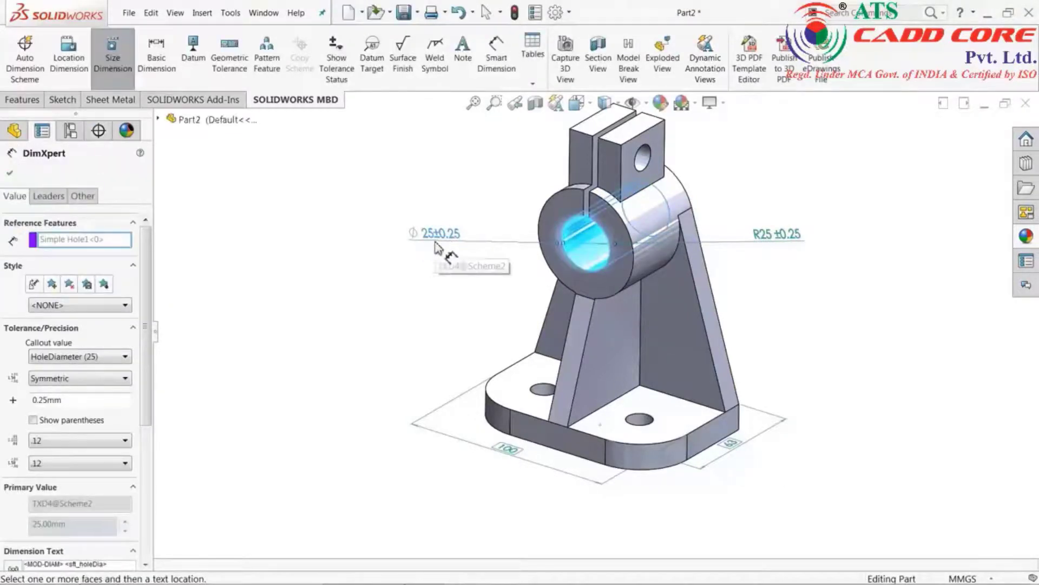
{"action": "left_click", "coordinate": [10, 175]}
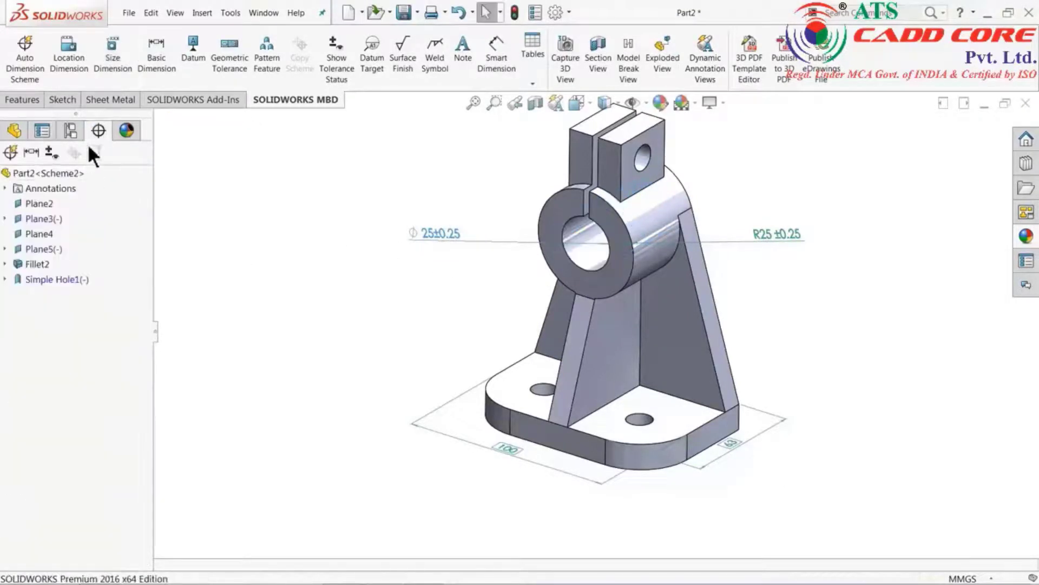
Add a DimXpert size dimension to the two mounting holes in the base as a hole pattern, placed beside the base.
{"action": "left_click", "coordinate": [112, 54]}
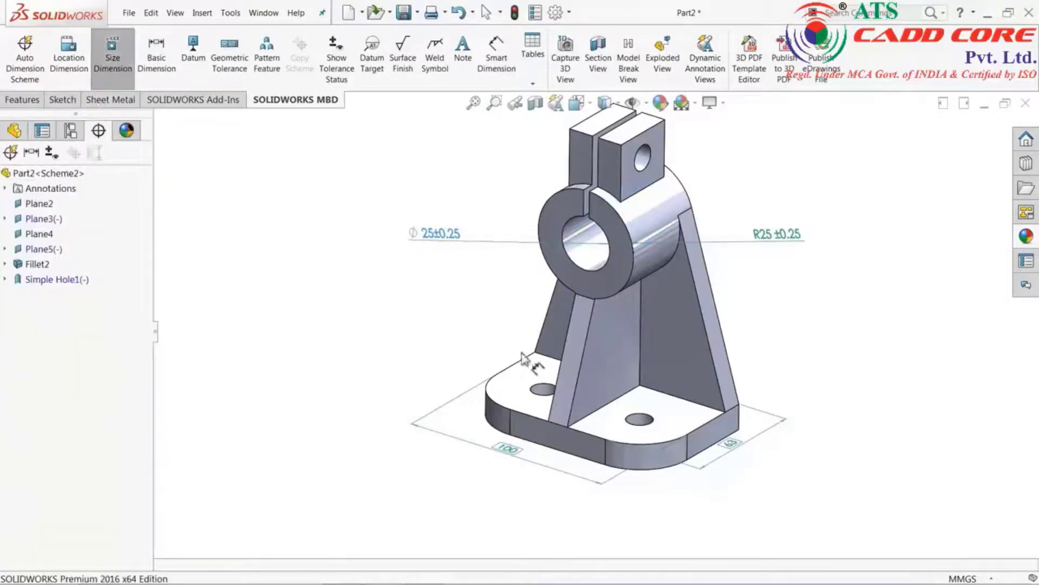
{"action": "left_click", "coordinate": [545, 391]}
{"action": "left_click", "coordinate": [342, 360]}
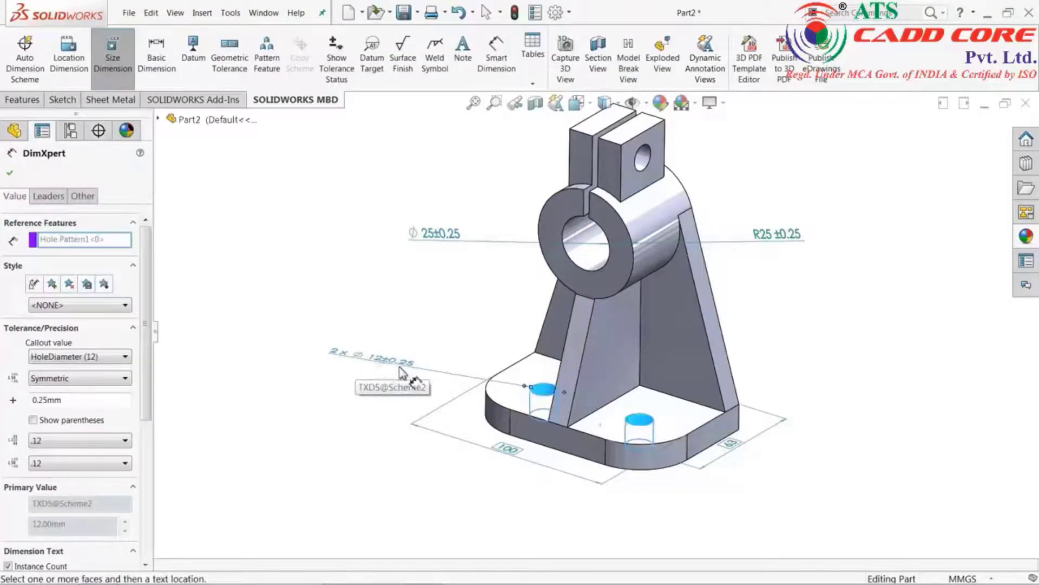
{"action": "left_click", "coordinate": [9, 172]}
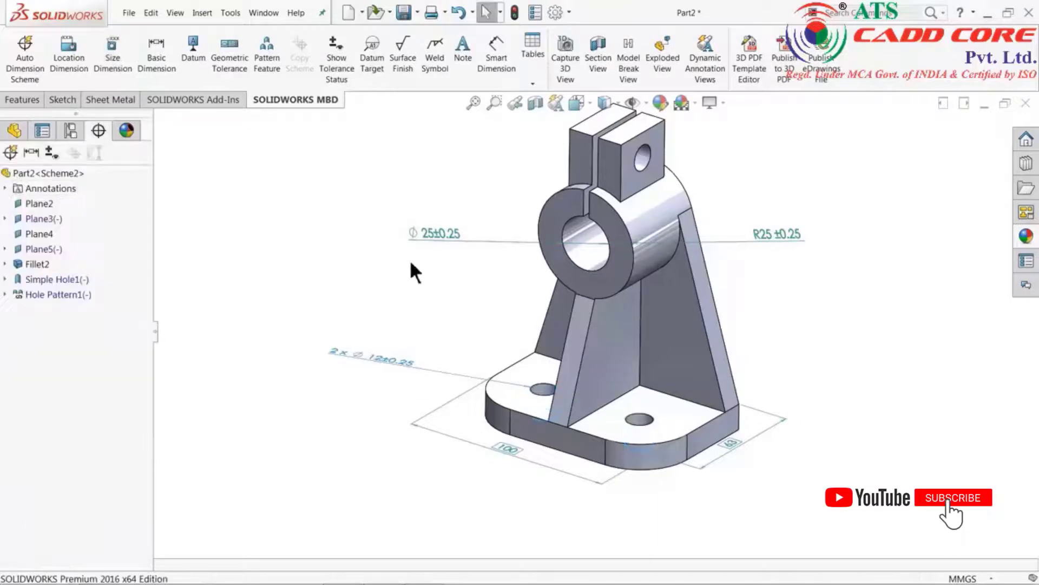
Add a DimXpert basic dimension for the thickness of the clamp lug, between its outer face and its slot-side face.
{"action": "left_click", "coordinate": [156, 51]}
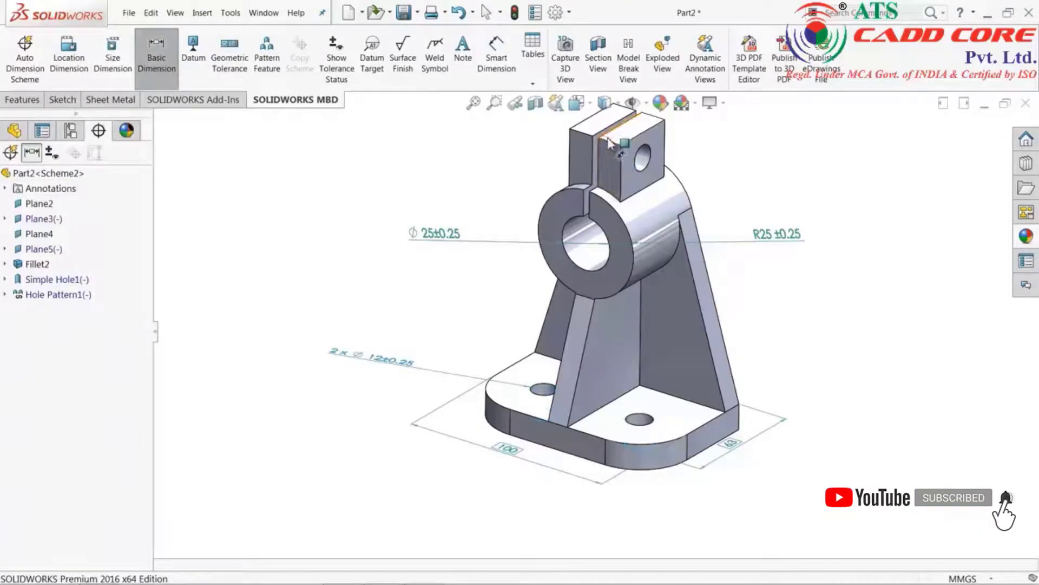
{"action": "left_click", "coordinate": [628, 157]}
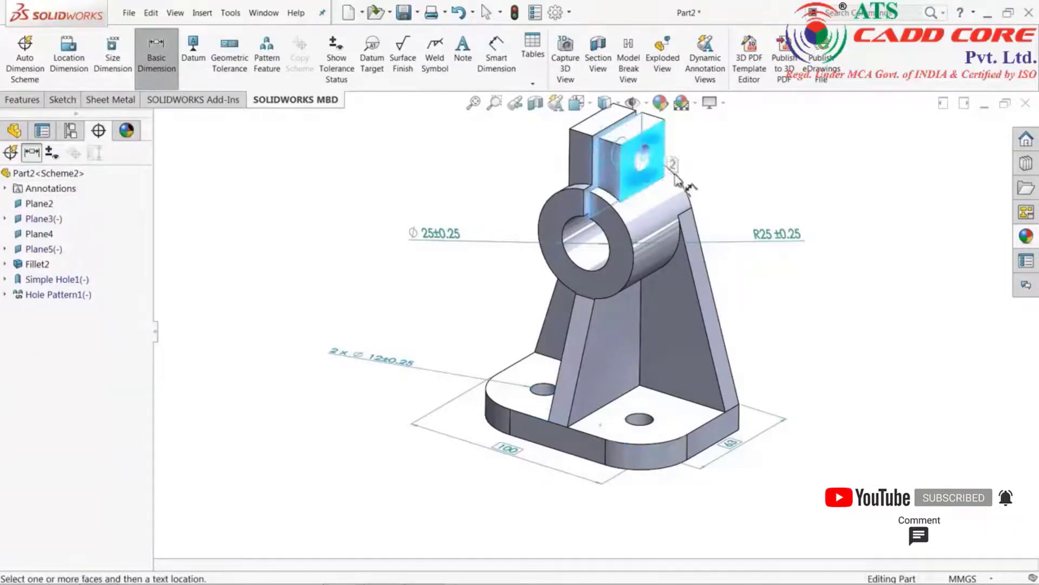
{"action": "left_click", "coordinate": [758, 157]}
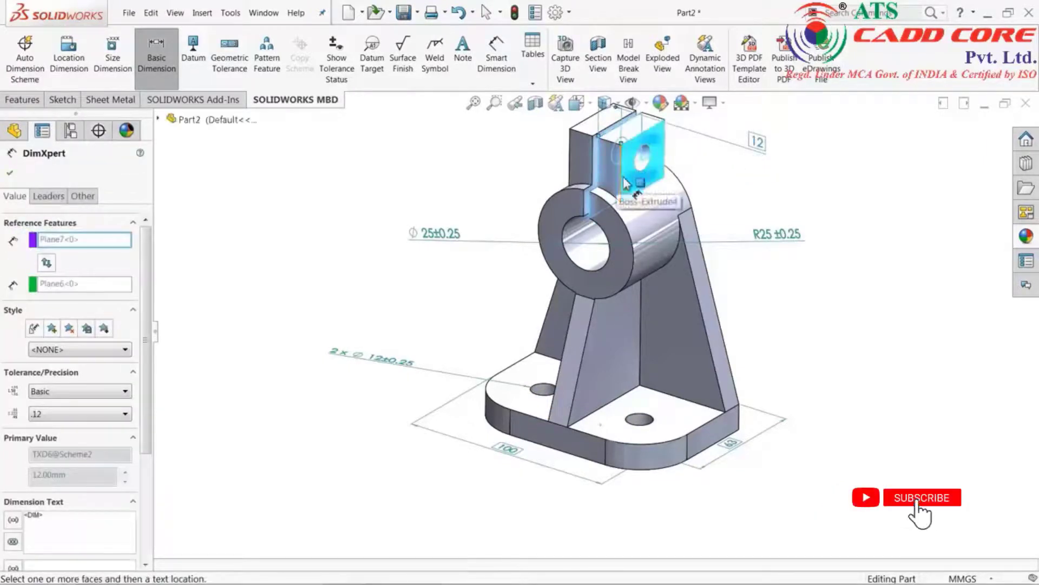
{"action": "scroll", "coordinate": [620, 200], "scroll_direction": "up", "scroll_amount": 1}
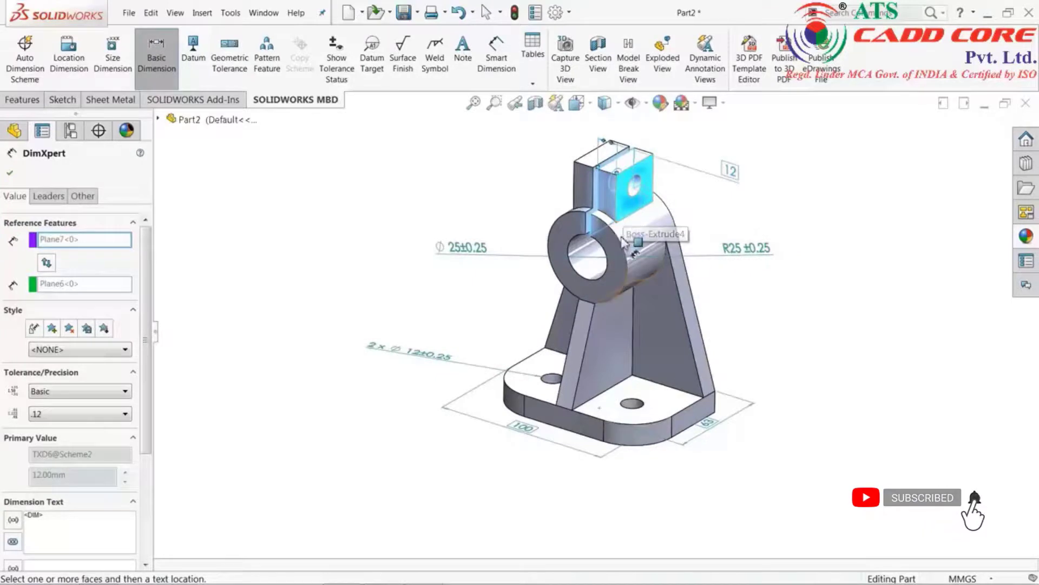
Add a DimXpert basic dimension between the clamp lug's front and rear faces, placed above the opposite lug.
{"action": "scroll", "coordinate": [624, 238], "scroll_direction": "down", "scroll_amount": 3}
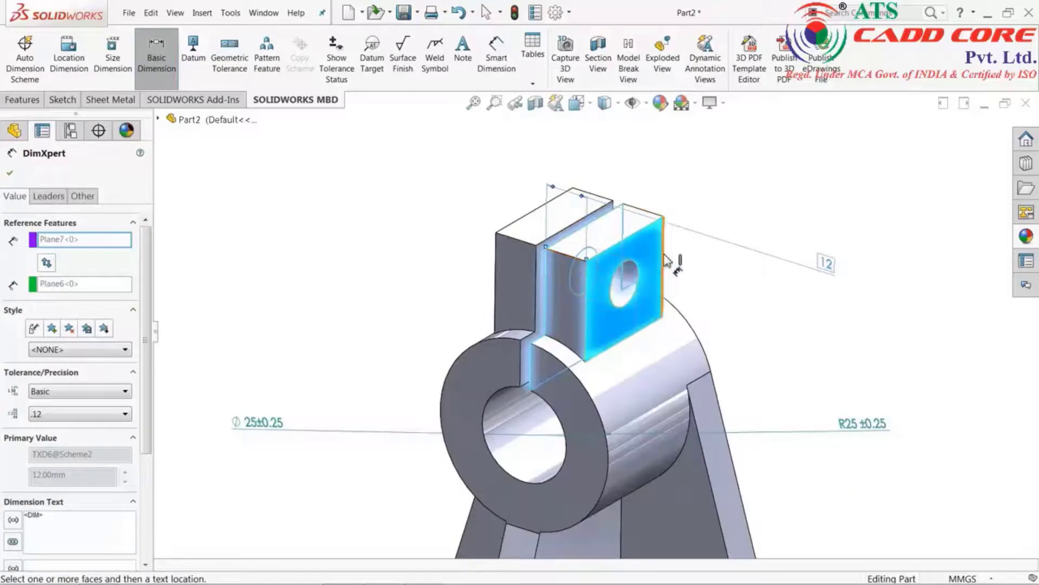
{"action": "left_click", "coordinate": [565, 292]}
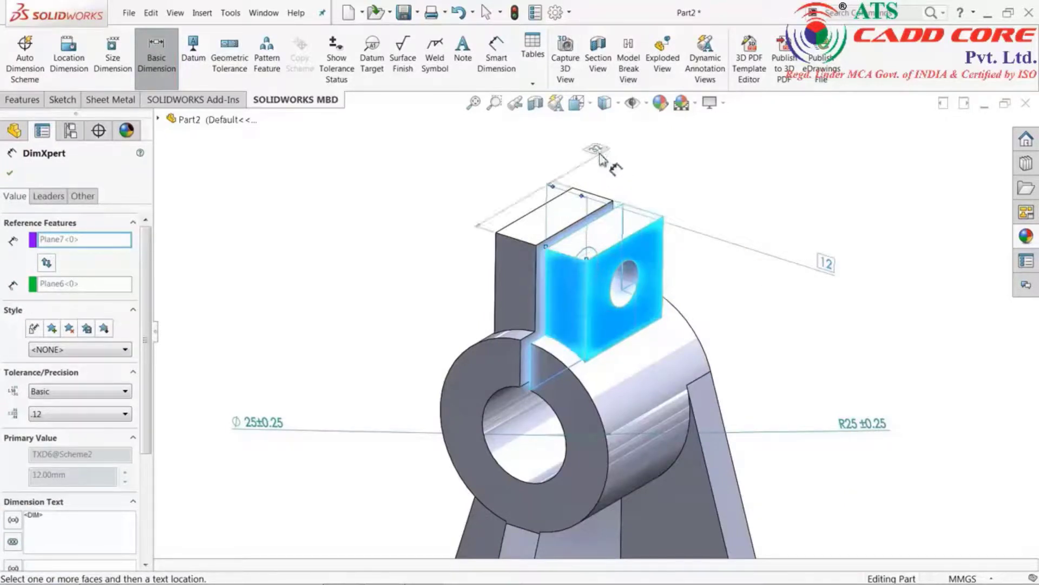
{"action": "left_click", "coordinate": [491, 202]}
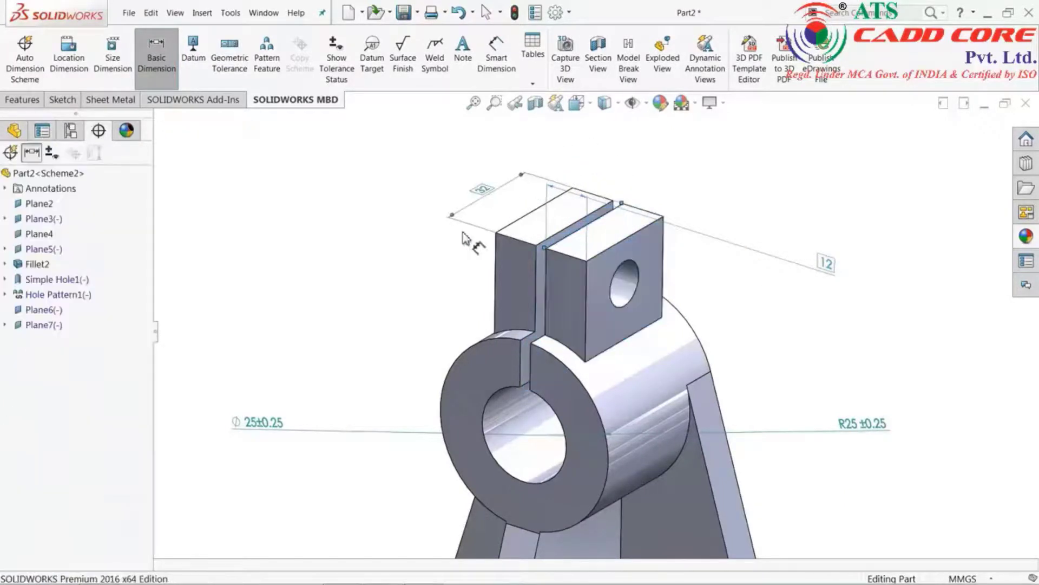
{"action": "left_click", "coordinate": [589, 342]}
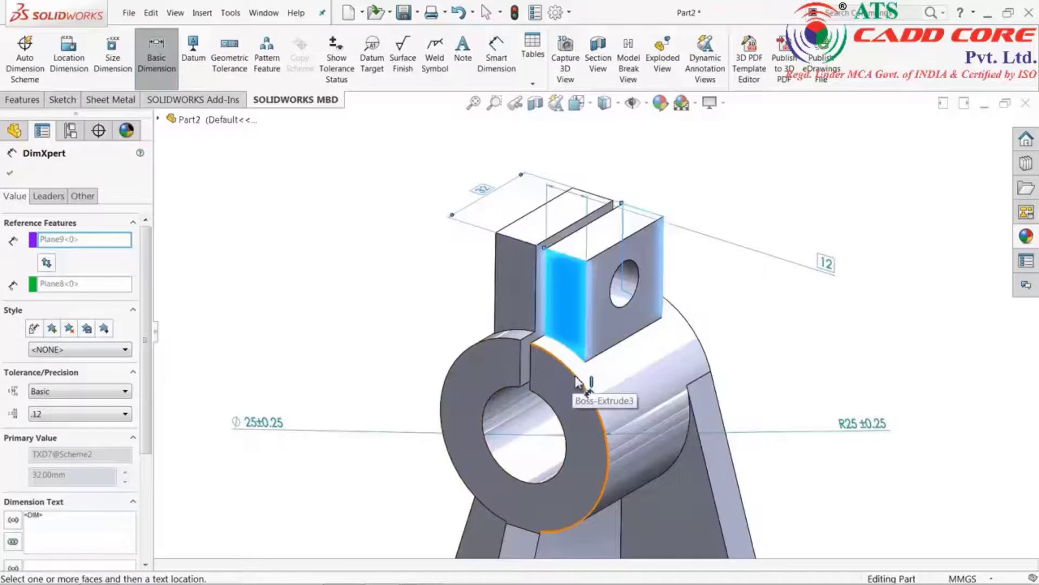
{"action": "left_click", "coordinate": [583, 362]}
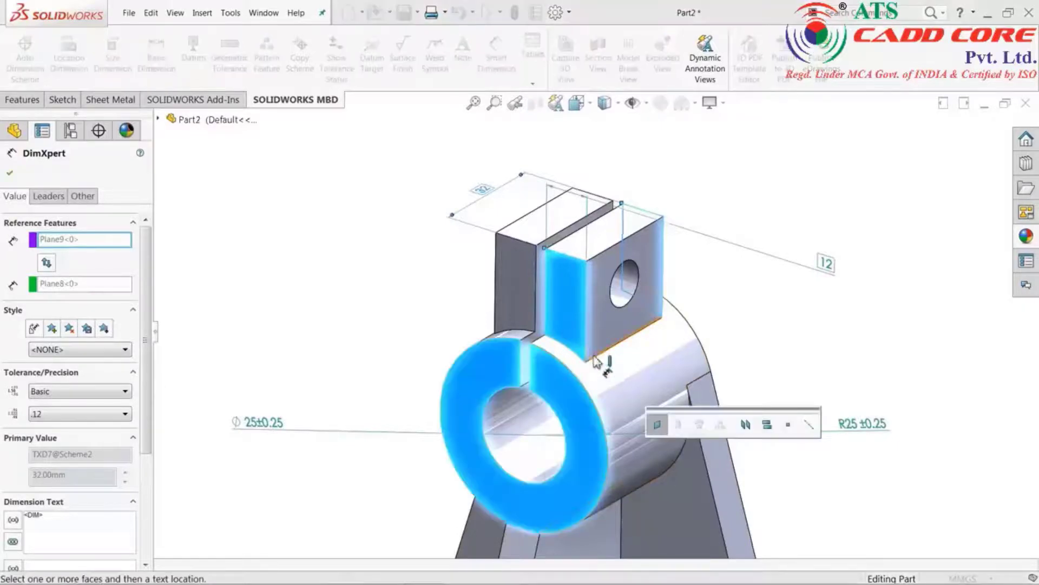
{"action": "left_click", "coordinate": [10, 173]}
Add a DimXpert basic dimension between the other lug's front face and the cylinder's front face, placed beside the lug.
{"action": "left_click", "coordinate": [160, 65]}
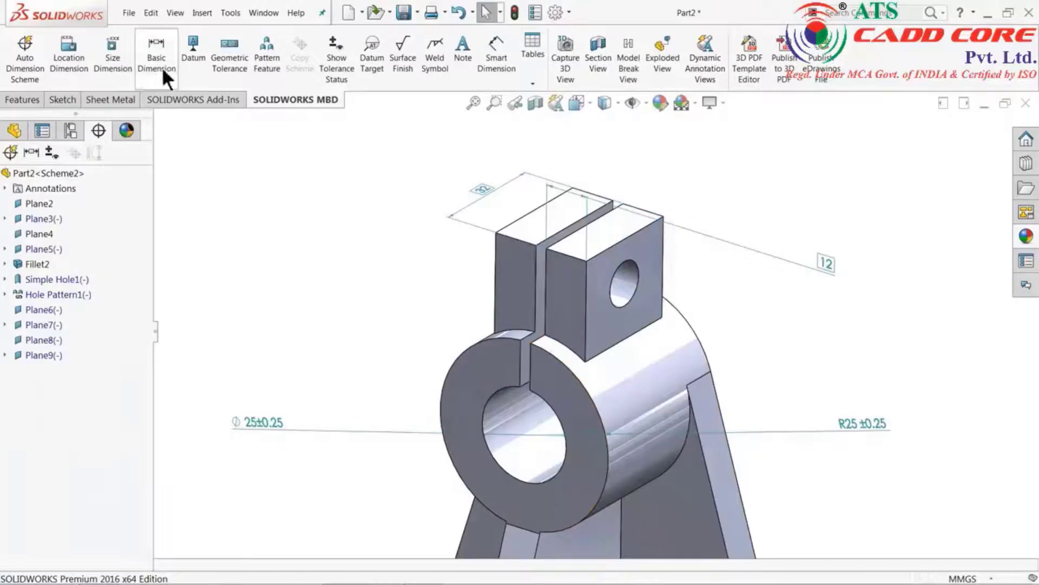
{"action": "left_click", "coordinate": [514, 323]}
{"action": "left_click", "coordinate": [488, 352]}
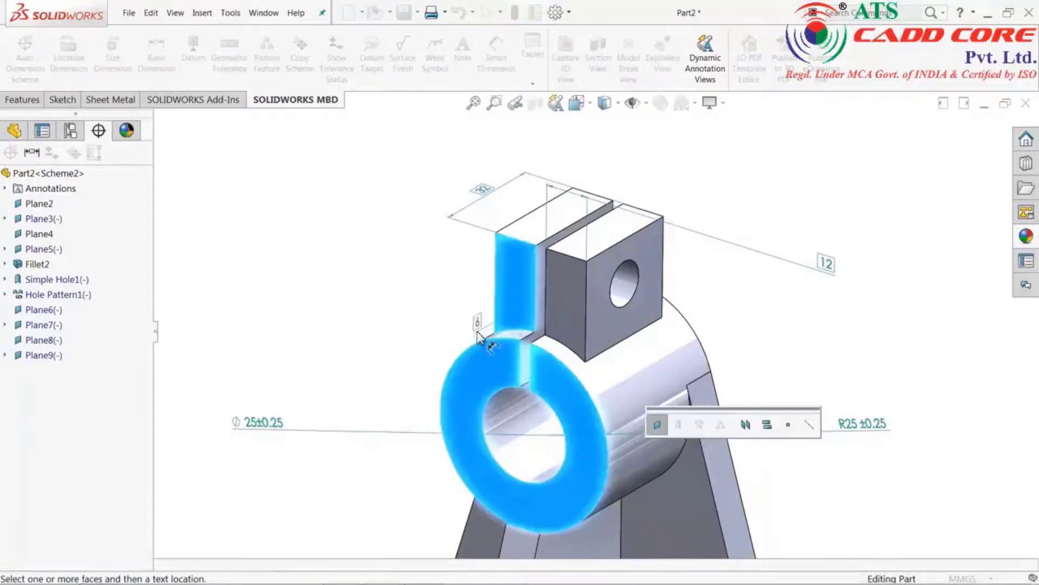
{"action": "left_click", "coordinate": [436, 313]}
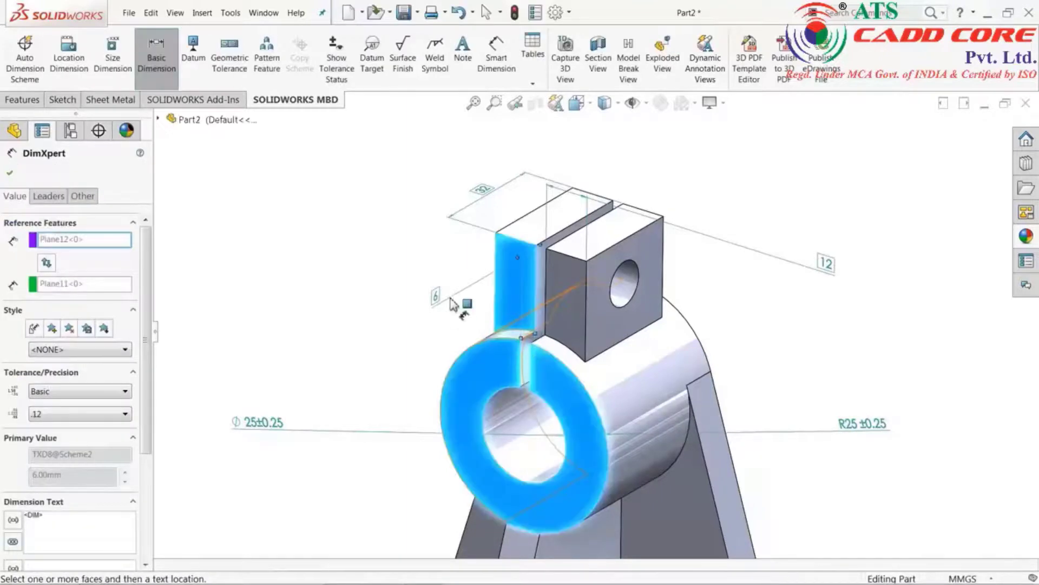
{"action": "left_click", "coordinate": [10, 172]}
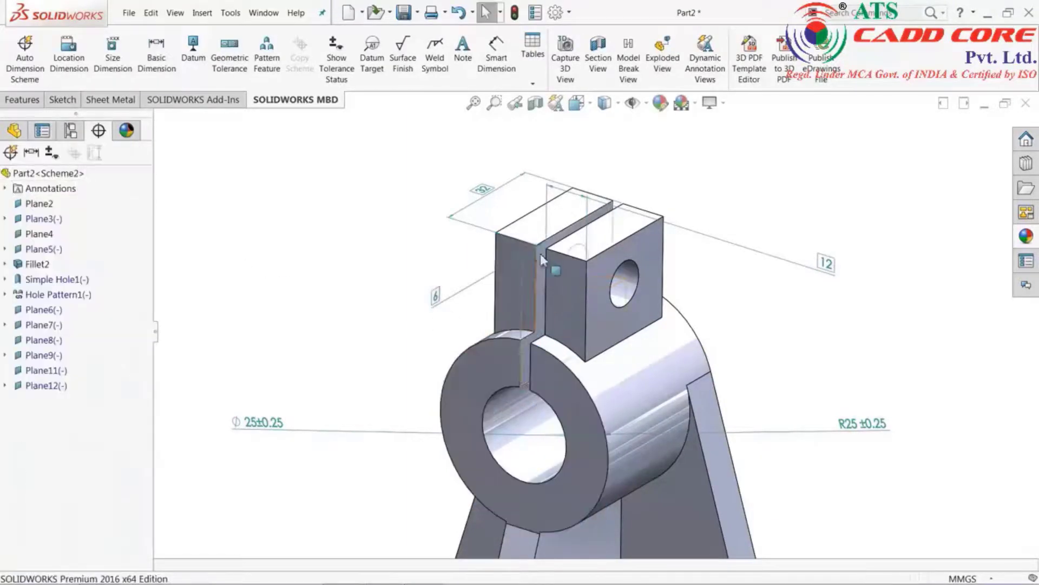
Add a DimXpert basic dimension between the two inner faces of the clamp slot, placed inside the cylinder bore.
{"action": "left_click", "coordinate": [158, 59]}
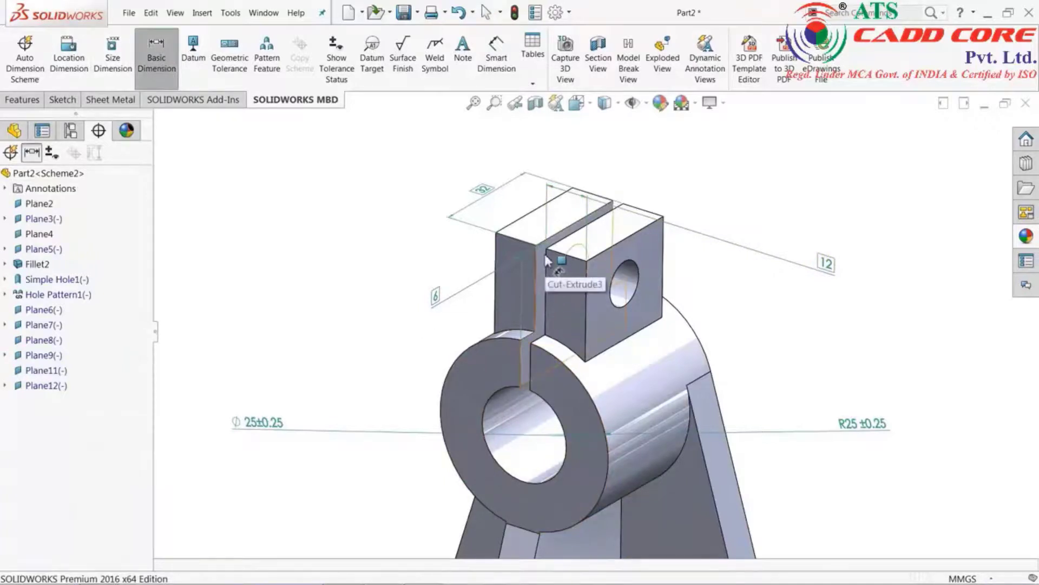
{"action": "left_click", "coordinate": [523, 369]}
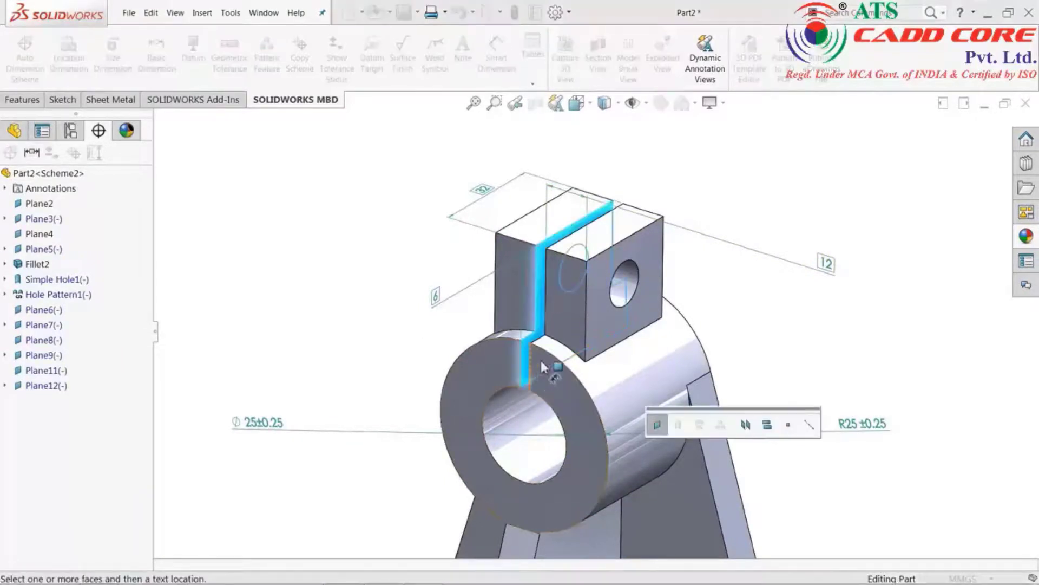
{"action": "middle_click_drag", "start_coordinate": [764, 321], "coordinate": [801, 330]}
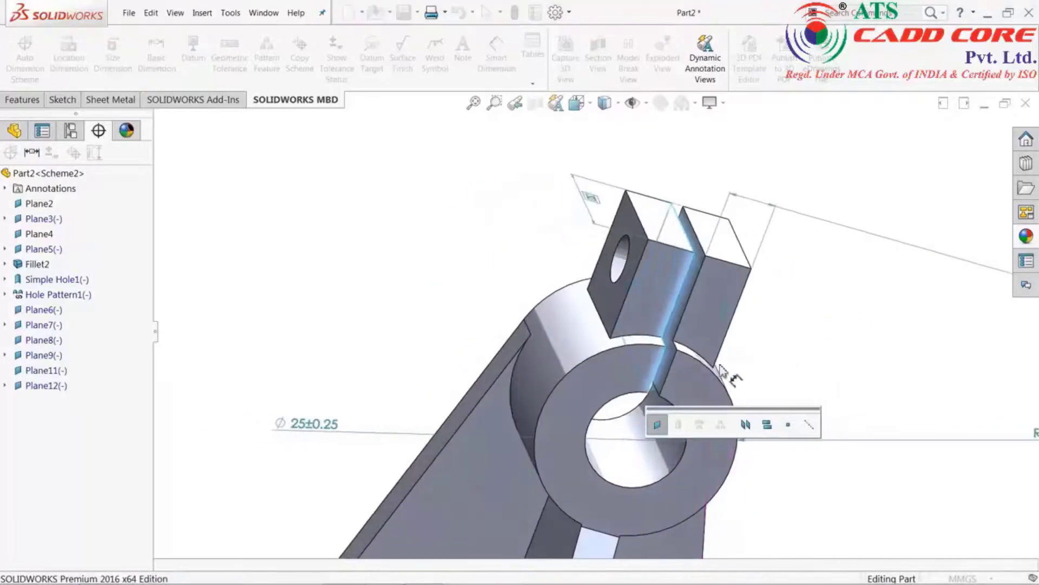
{"action": "left_click", "coordinate": [666, 366]}
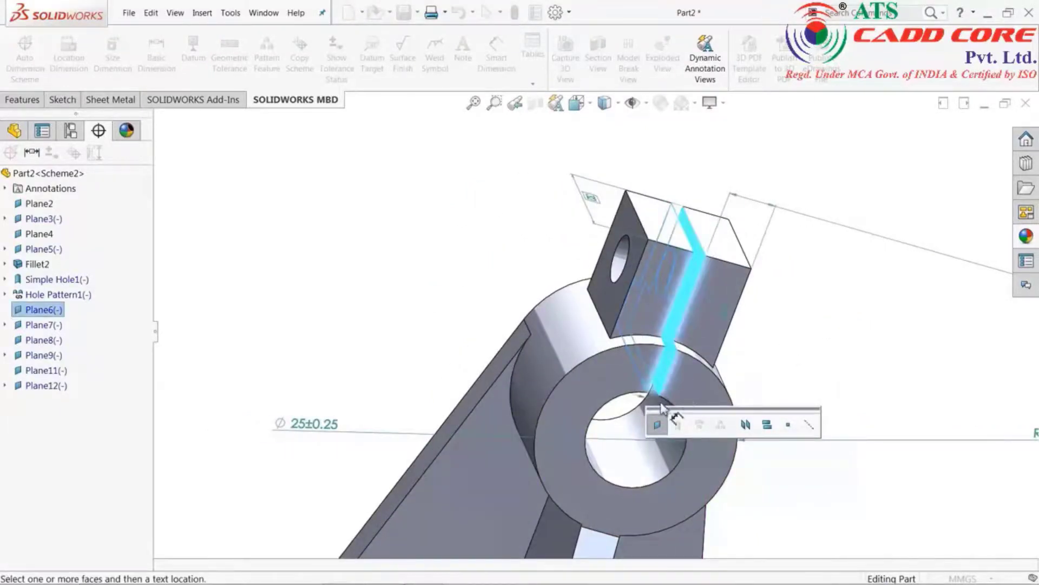
{"action": "left_click", "coordinate": [614, 430]}
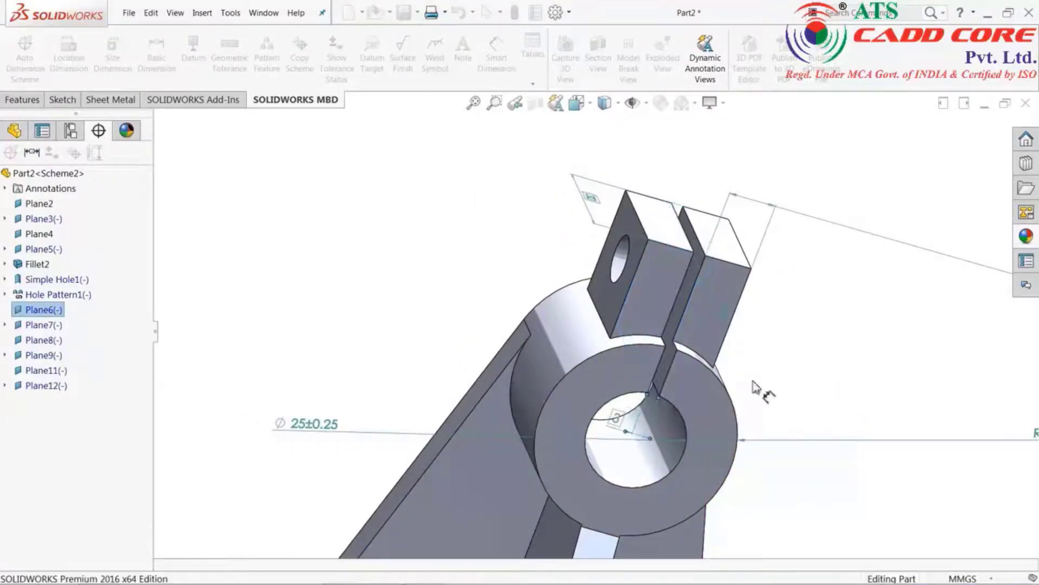
{"action": "left_click", "coordinate": [9, 174]}
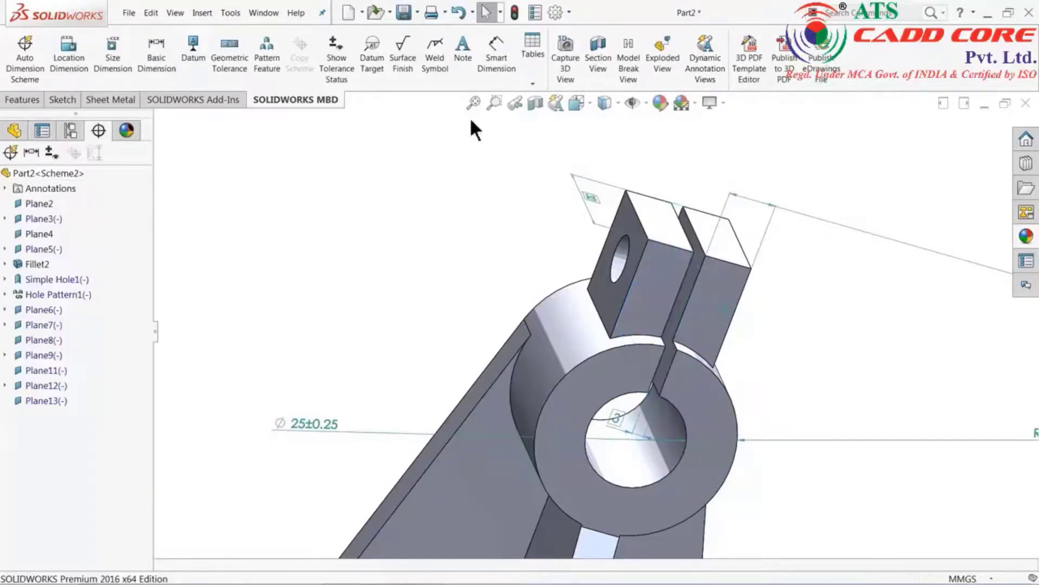
Switch the part to the Trimetric view and move the lug's 12 mm basic dimension to just above the lugs.
{"action": "left_click", "coordinate": [24, 98]}
{"action": "left_click", "coordinate": [735, 53]}
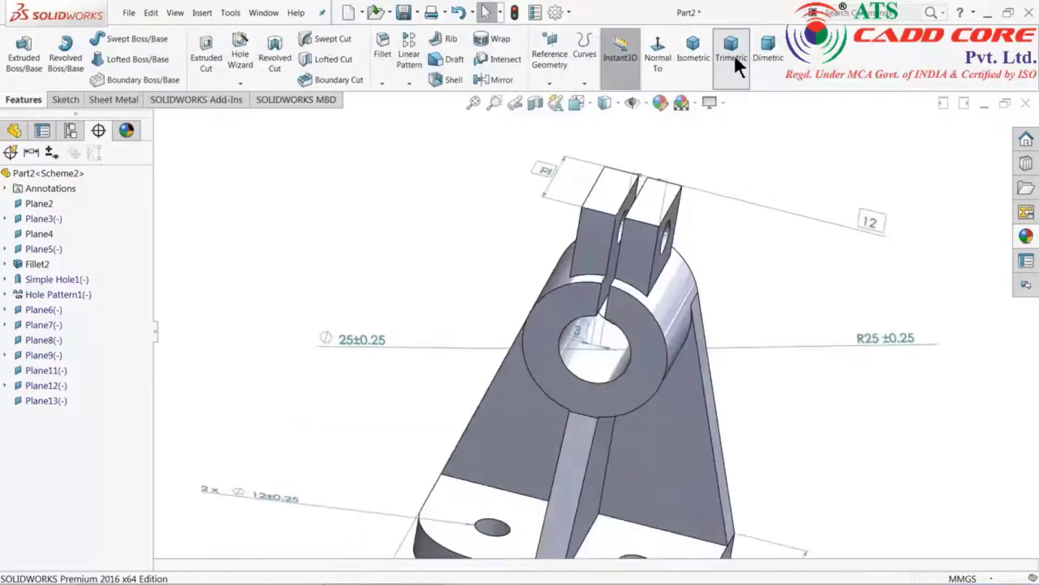
{"action": "left_click_drag", "start_coordinate": [763, 216], "coordinate": [631, 156]}
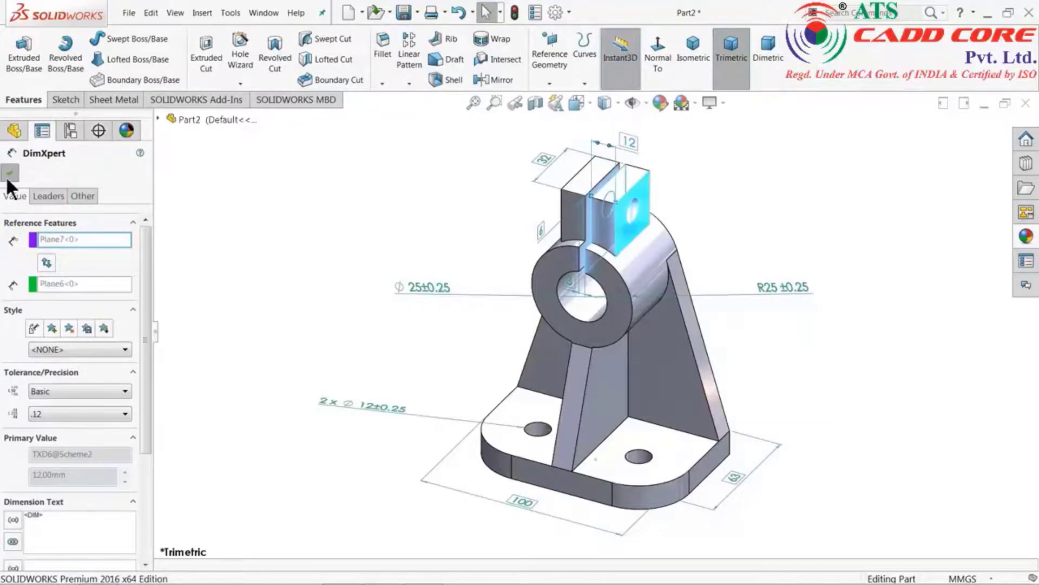
{"action": "left_click", "coordinate": [9, 173]}
Apply the yellow medium gloss plastic appearance to the whole bracket.
{"action": "left_click", "coordinate": [1033, 237]}
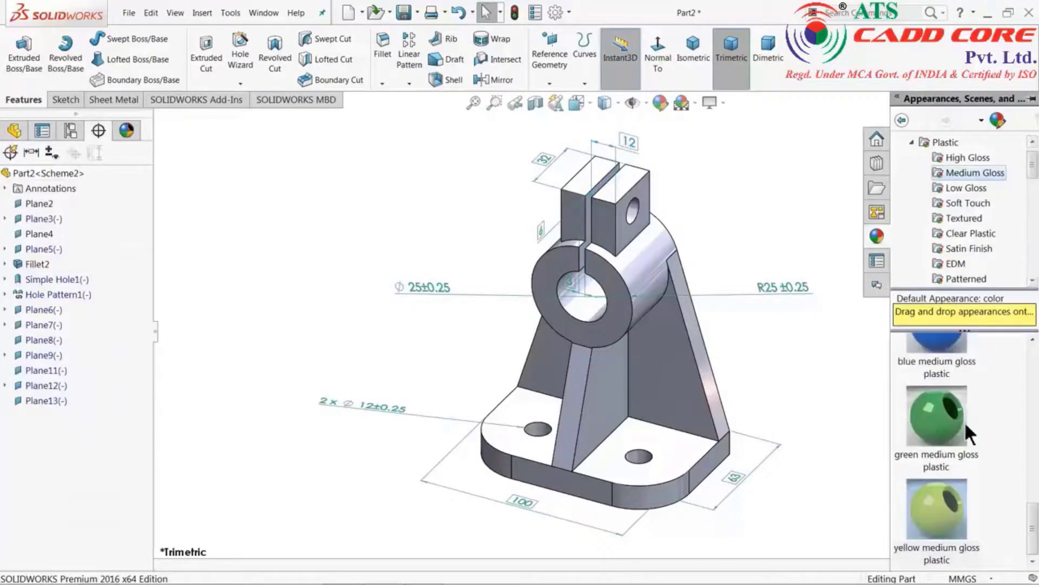
{"action": "double_click", "coordinate": [941, 502]}
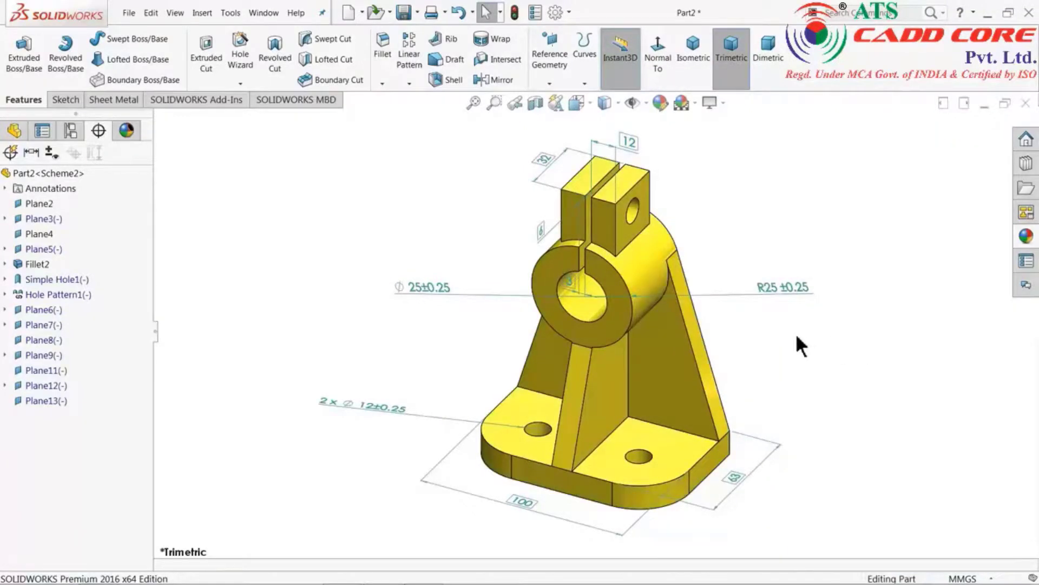
{"action": "scroll", "coordinate": [796, 333], "scroll_direction": "down", "scroll_amount": 2}
{"action": "scroll", "coordinate": [651, 311], "scroll_direction": "up", "scroll_amount": 2}
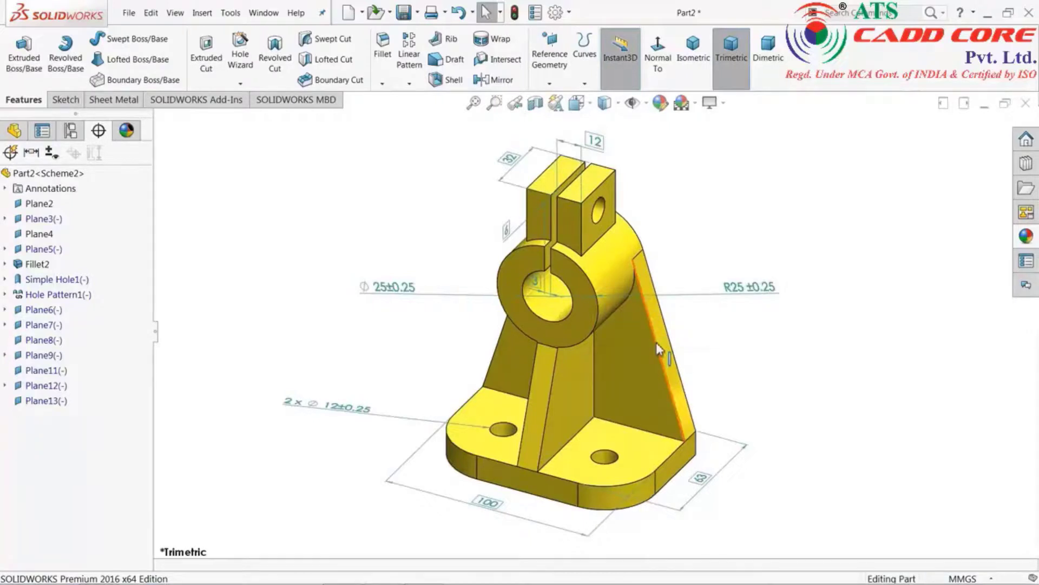
{"action": "left_click", "coordinate": [14, 130]}
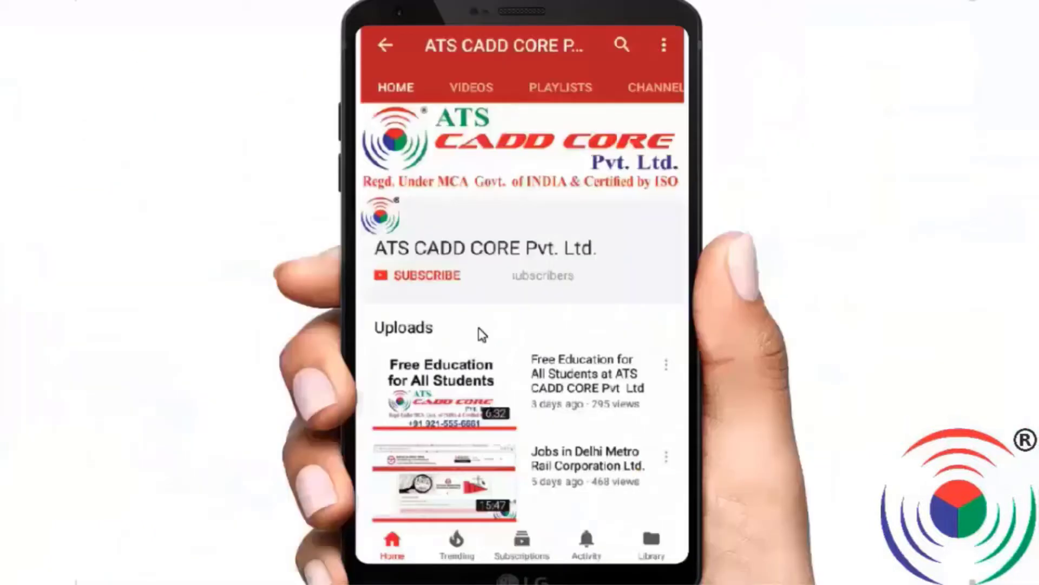
{"action": "left_click", "coordinate": [427, 285]}
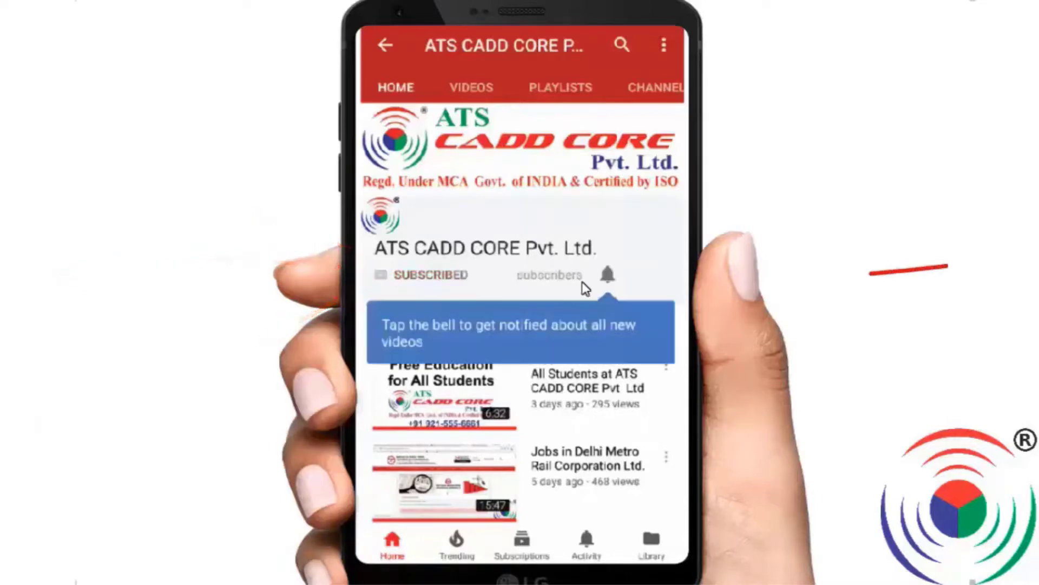
{"action": "left_click", "coordinate": [609, 274]}
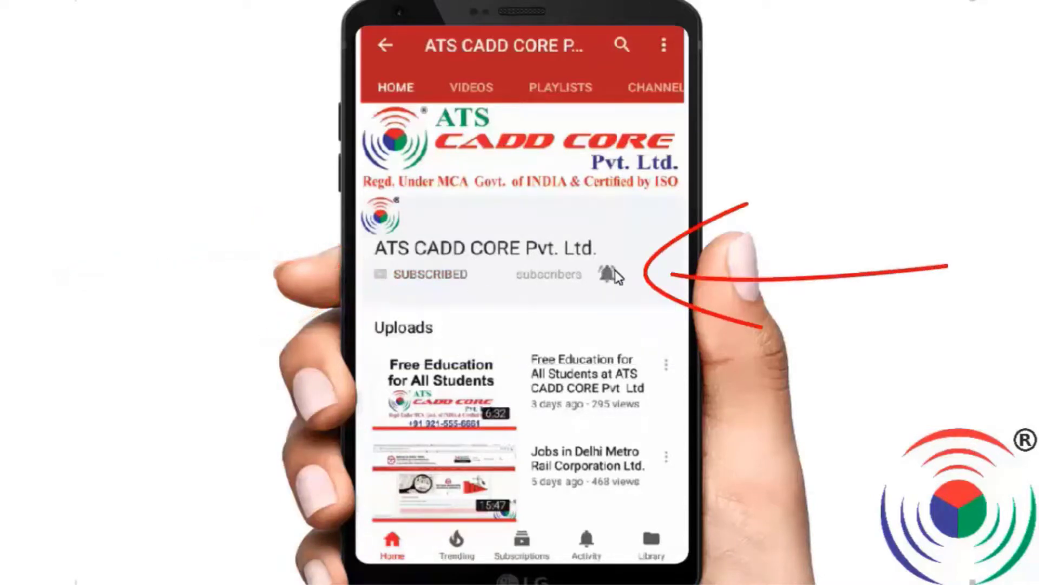